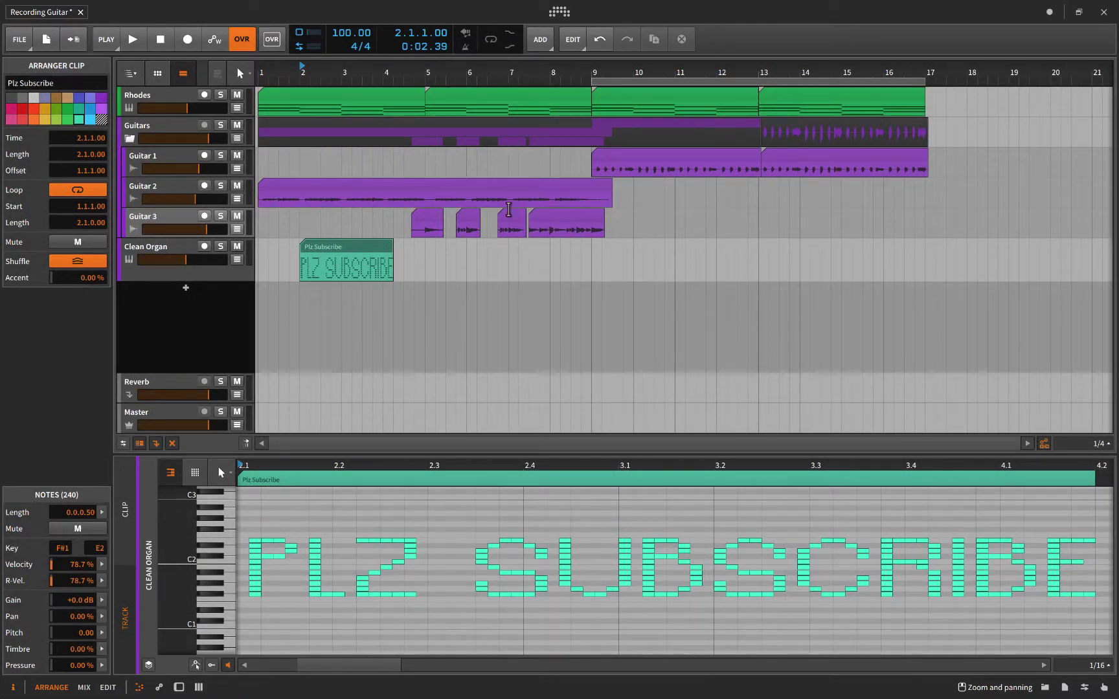
Delete the Clean Organ track along with its Plz Subscribe clip
{"action": "left_click", "coordinate": [156, 244]}
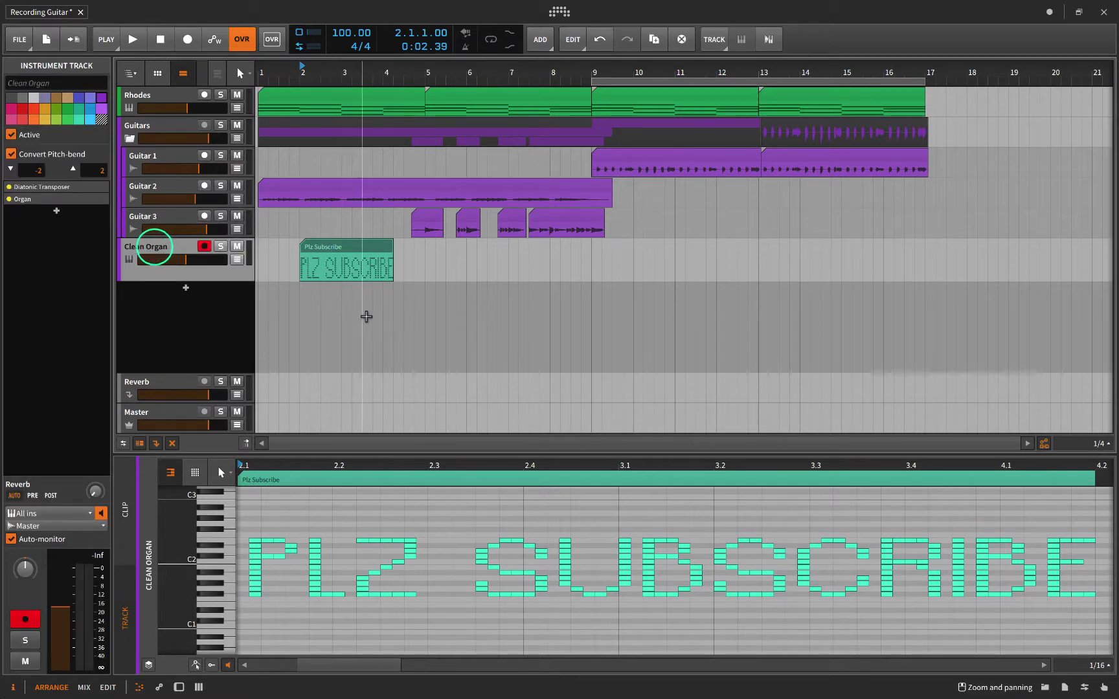
{"action": "key", "text": "Delete"}
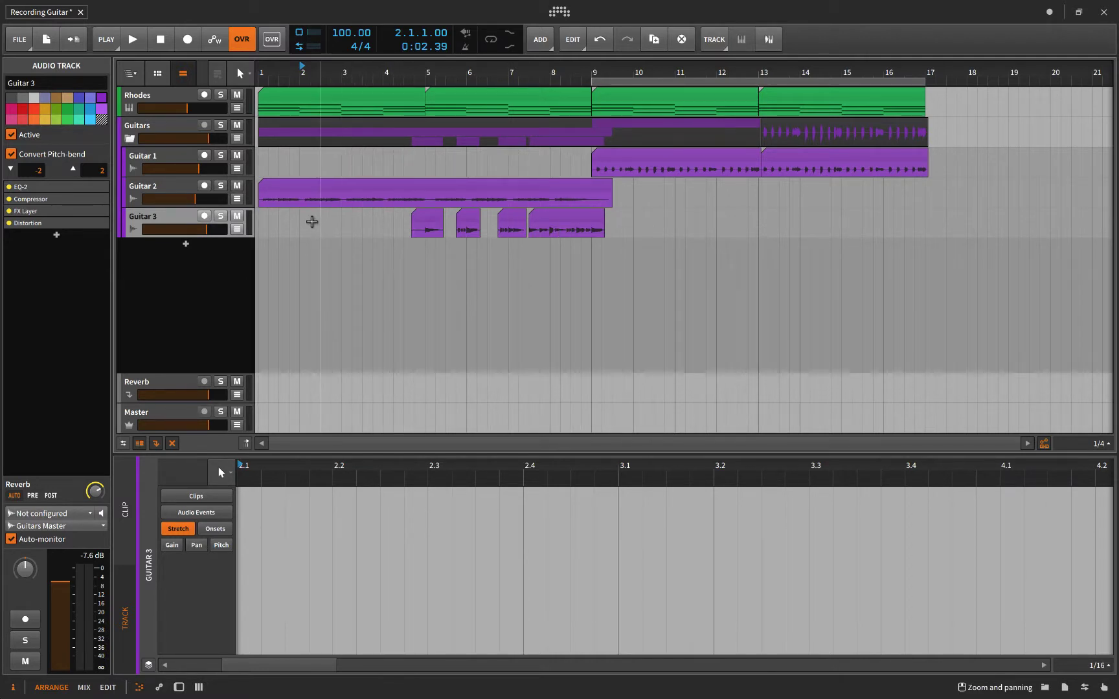
{"action": "left_click", "coordinate": [259, 263]}
{"action": "key", "text": "space"}
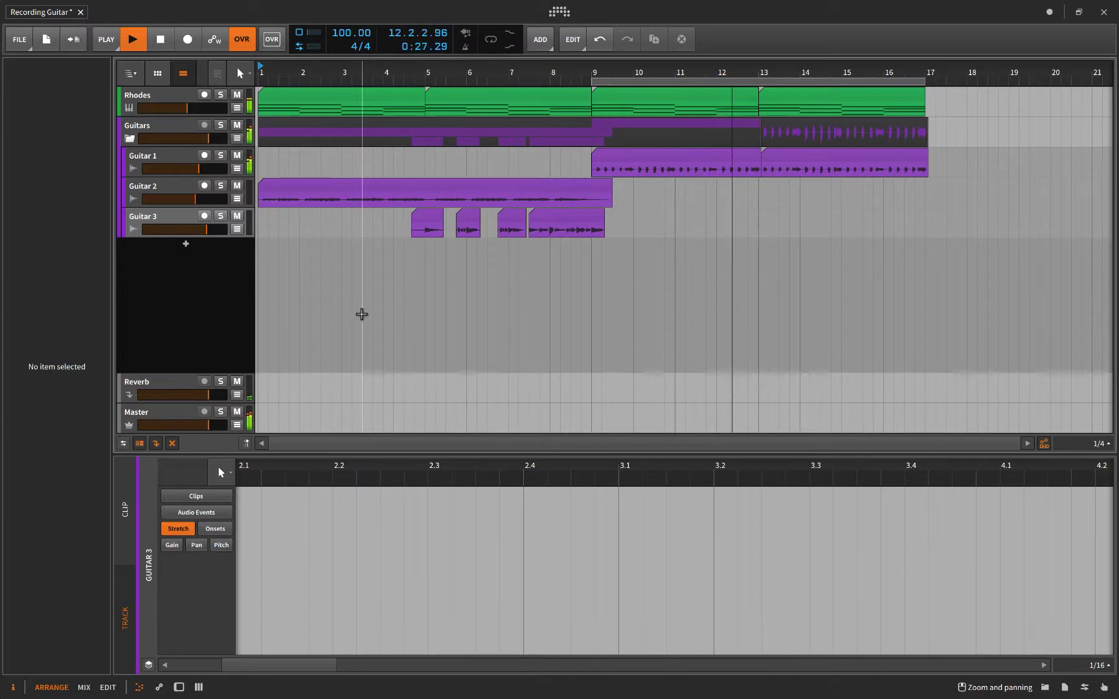
{"action": "key", "text": "space"}
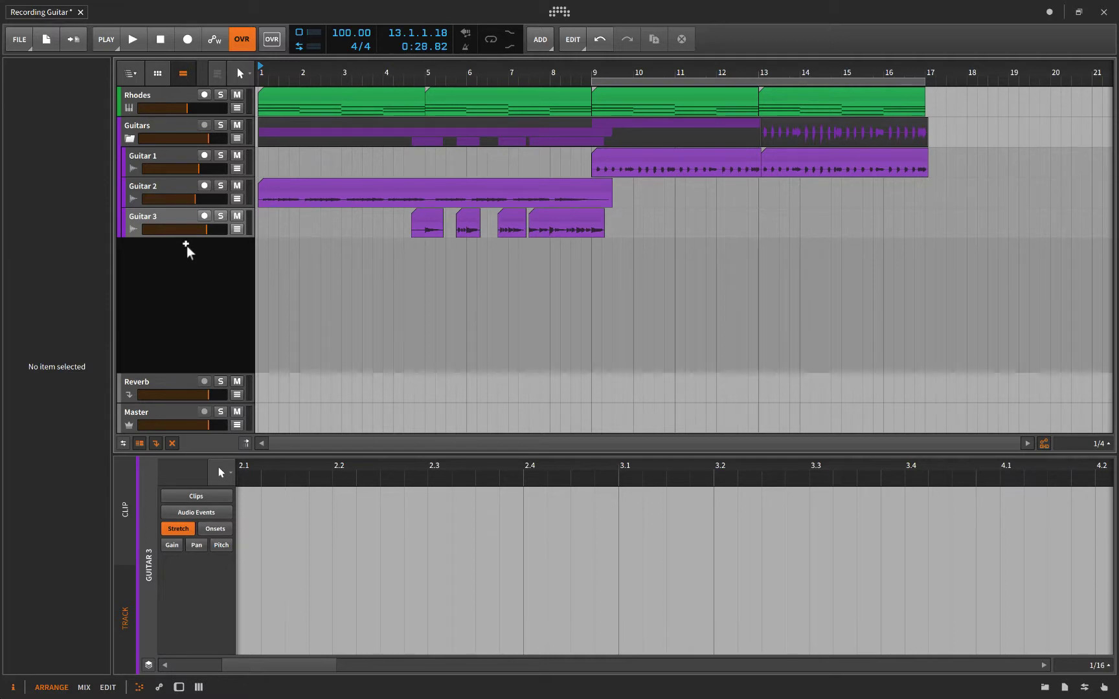
Add an instrument track with Drum Machine loaded as the Nektar Acoustic Drums Kit DW 2 preset
{"action": "double_click", "coordinate": [186, 246]}
{"action": "left_click", "coordinate": [379, 179]}
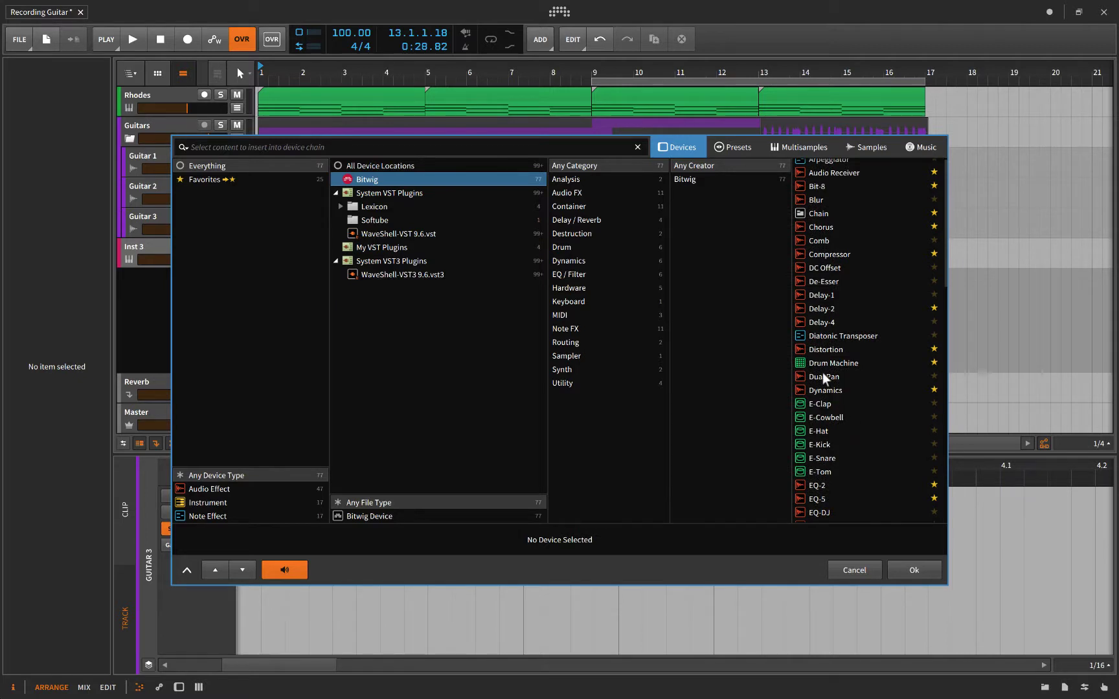
{"action": "left_click", "coordinate": [828, 360]}
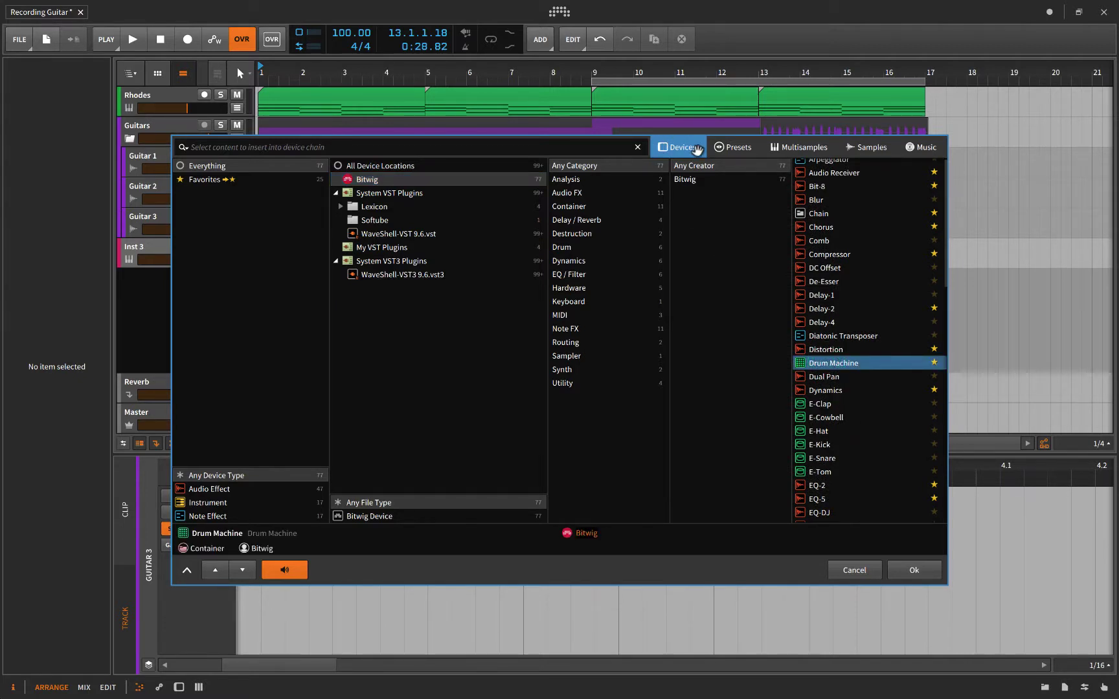
{"action": "left_click", "coordinate": [733, 147]}
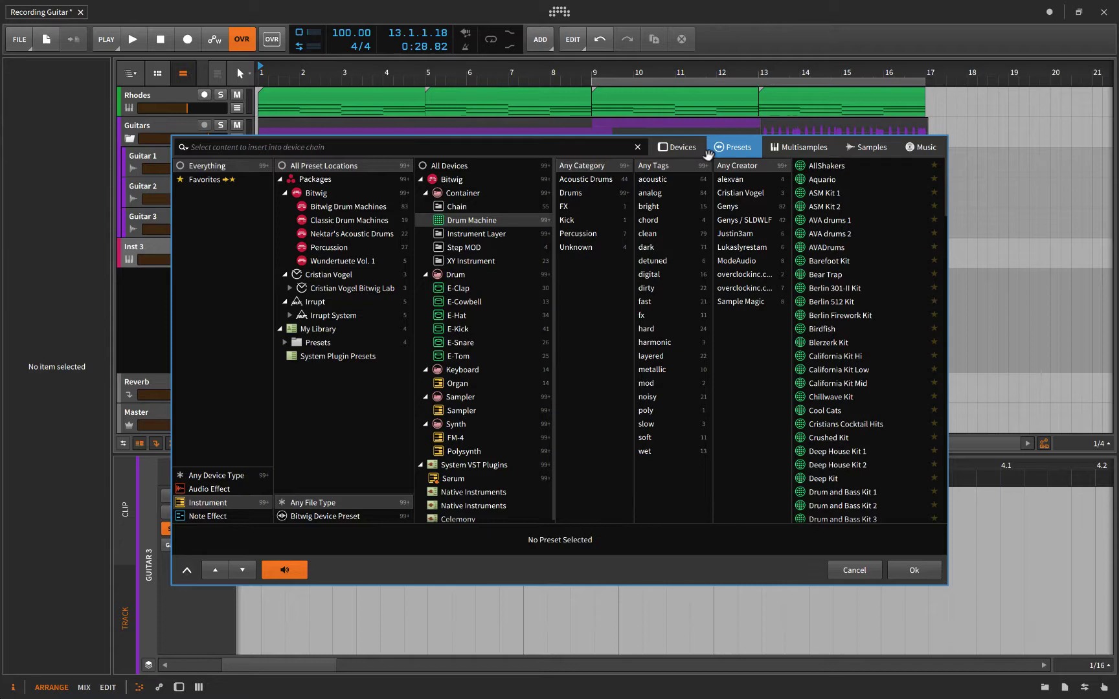
{"action": "scroll", "coordinate": [843, 363], "scroll_direction": "down", "scroll_amount": 5}
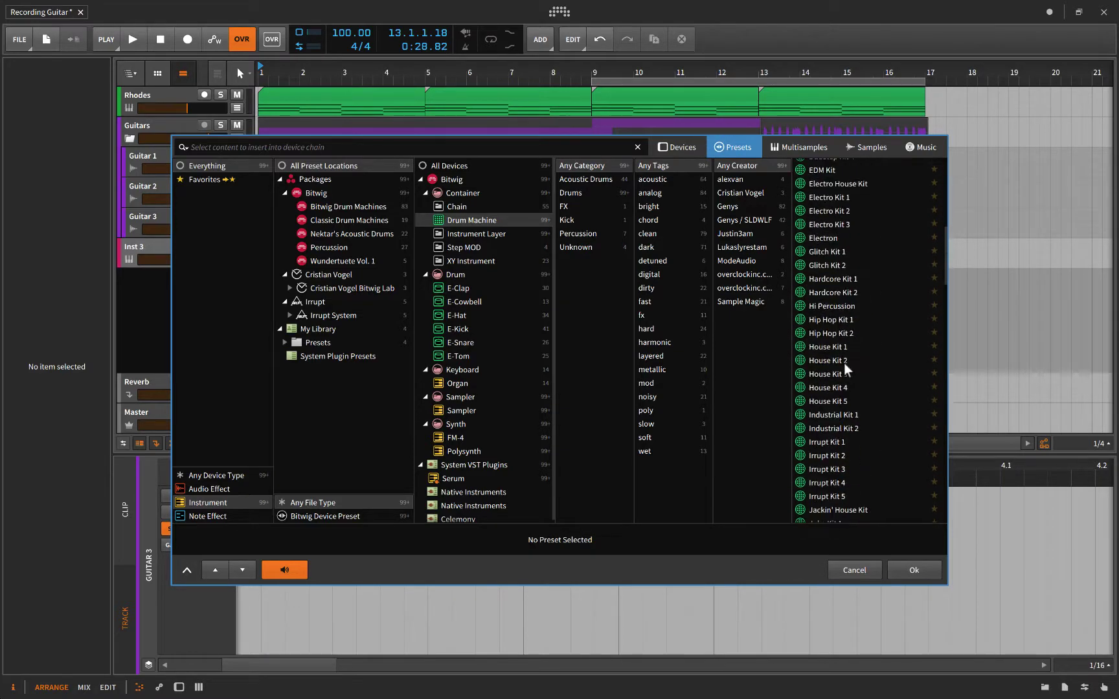
{"action": "scroll", "coordinate": [843, 364], "scroll_direction": "down", "scroll_amount": 5}
{"action": "scroll", "coordinate": [844, 364], "scroll_direction": "down", "scroll_amount": 5}
{"action": "scroll", "coordinate": [844, 364], "scroll_direction": "down", "scroll_amount": 3}
{"action": "scroll", "coordinate": [844, 363], "scroll_direction": "up", "scroll_amount": 1}
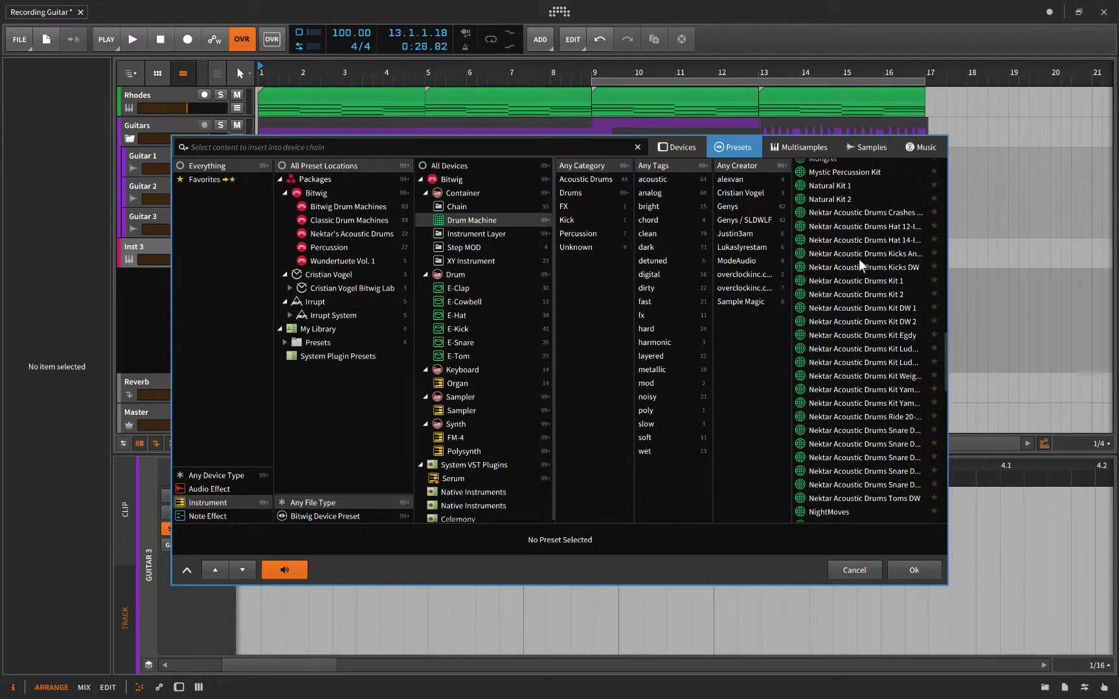
{"action": "left_click", "coordinate": [862, 324]}
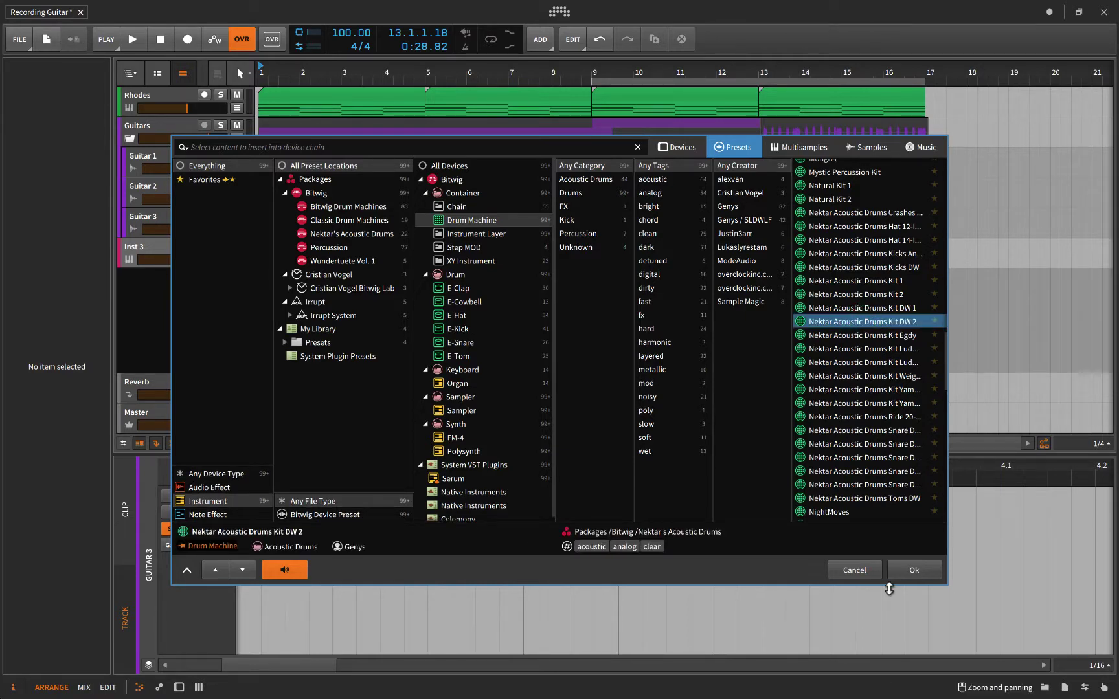
{"action": "left_click", "coordinate": [909, 573]}
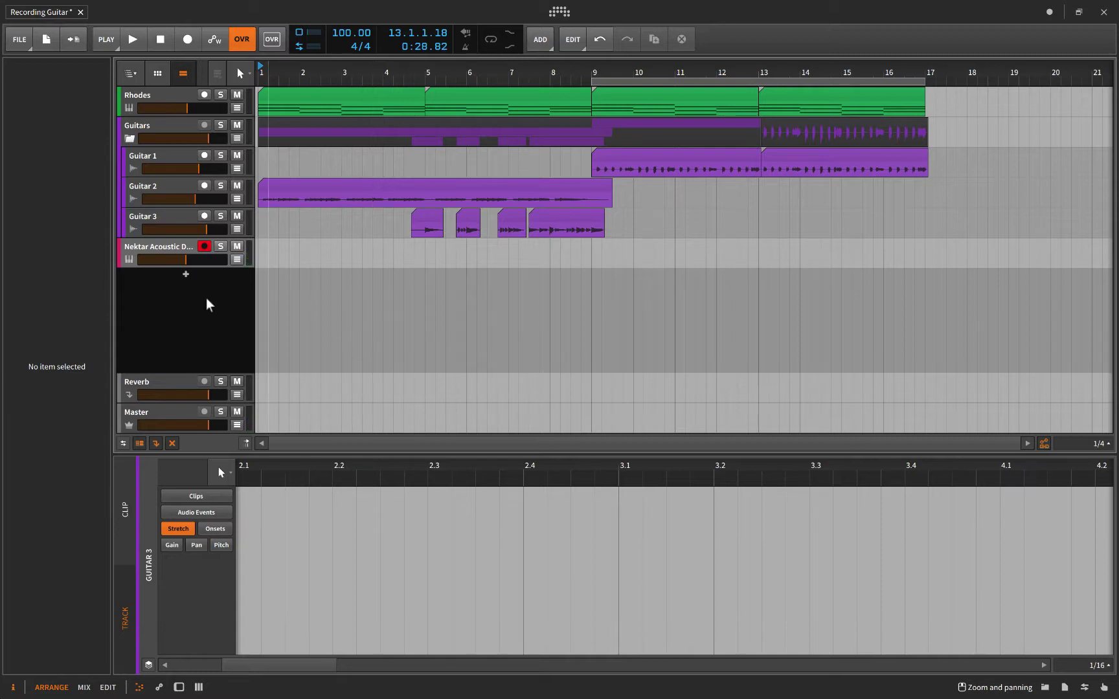
Create a one-bar clip at bar 1 on the drum track and enlarge the drum editor
{"action": "double_click", "coordinate": [260, 252]}
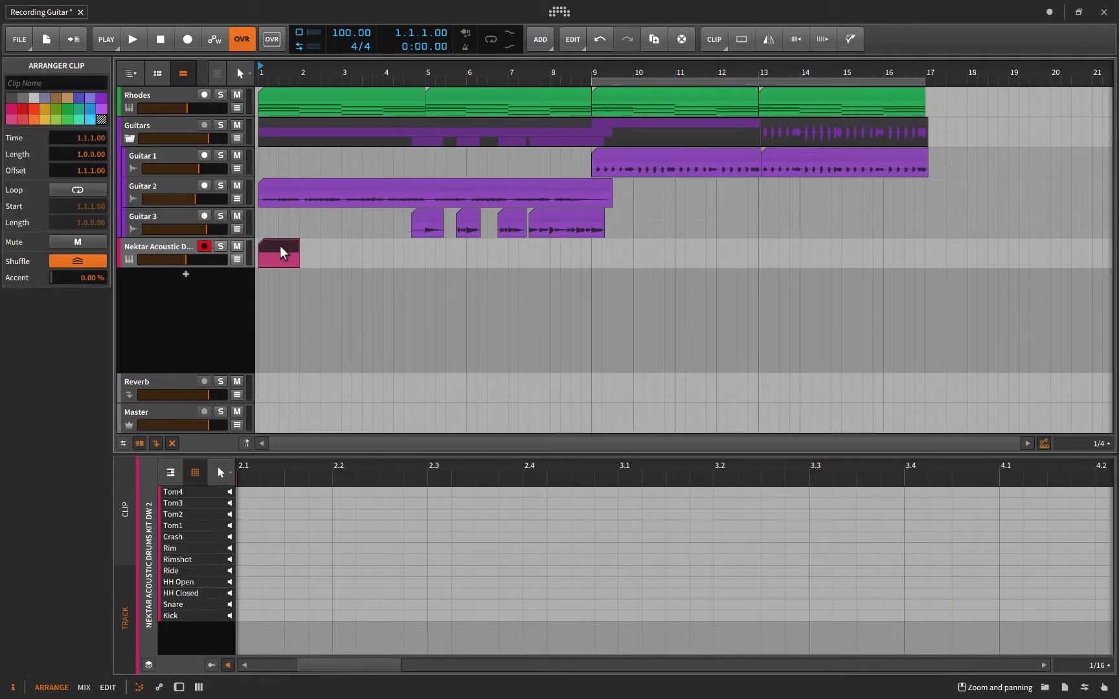
{"action": "double_click", "coordinate": [279, 252]}
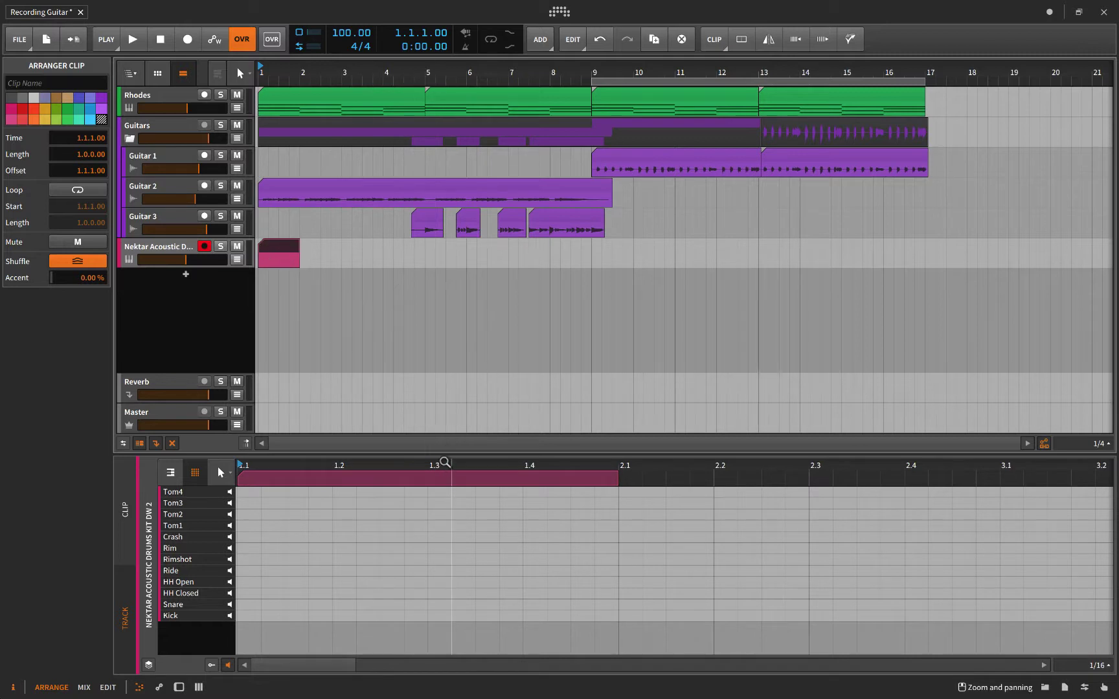
{"action": "left_click_drag", "start_coordinate": [445, 455], "coordinate": [445, 391]}
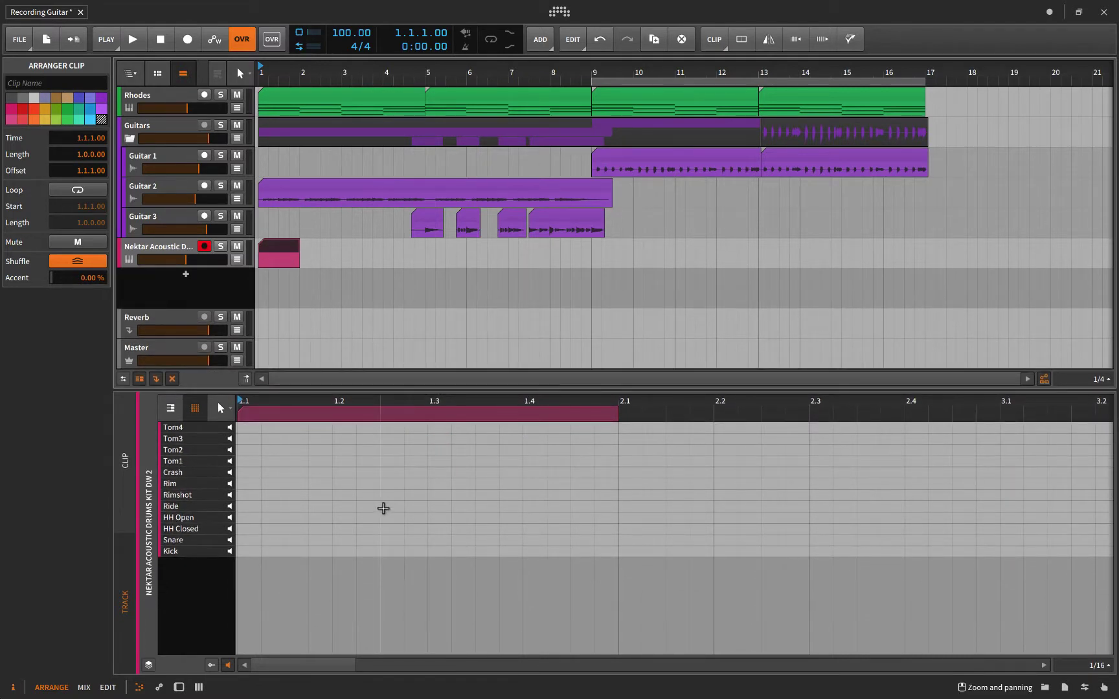
Draw test kick and snare notes, undo them, and return to select mode
{"action": "key", "text": "3"}
{"action": "left_click", "coordinate": [246, 550]}
{"action": "left_click", "coordinate": [295, 540]}
{"action": "left_click", "coordinate": [339, 551]}
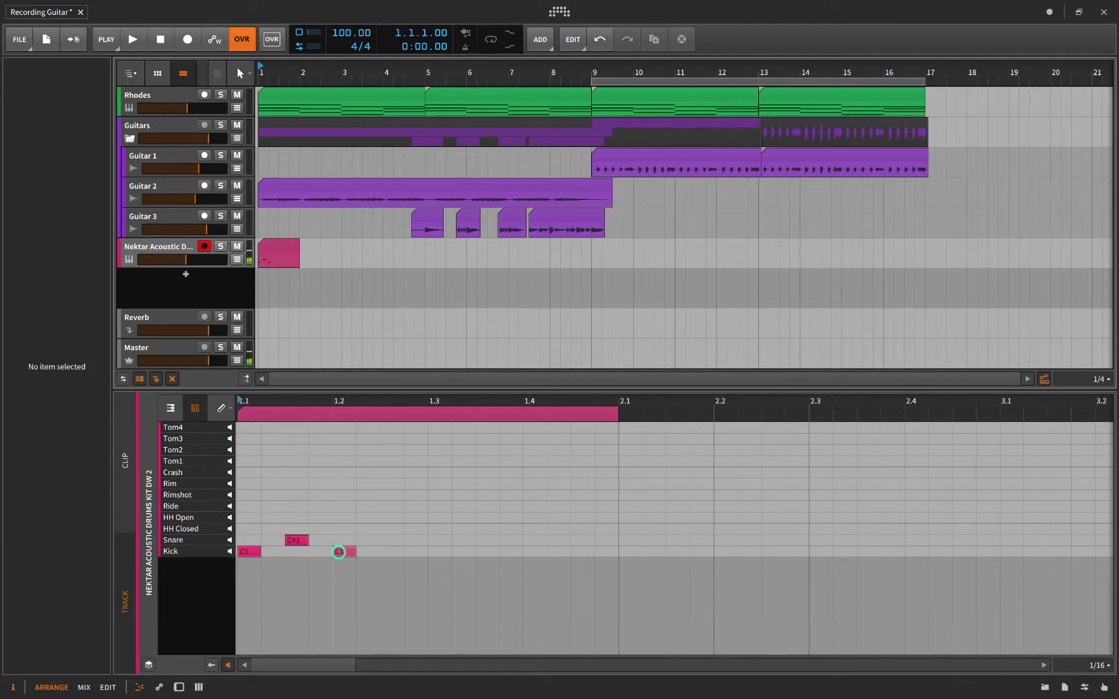
{"action": "left_click", "coordinate": [387, 540]}
{"action": "key", "text": "ctrl+z"}
{"action": "key", "text": "ctrl+z"}
{"action": "key", "text": "ctrl+z"}
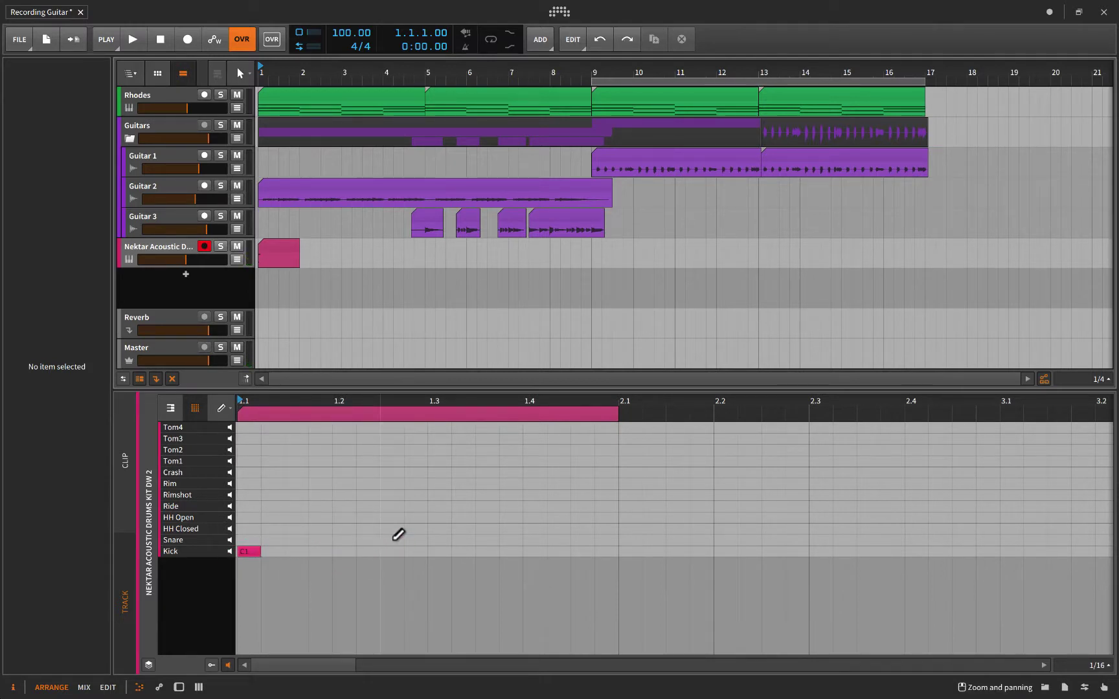
{"action": "key", "text": "ctrl+z"}
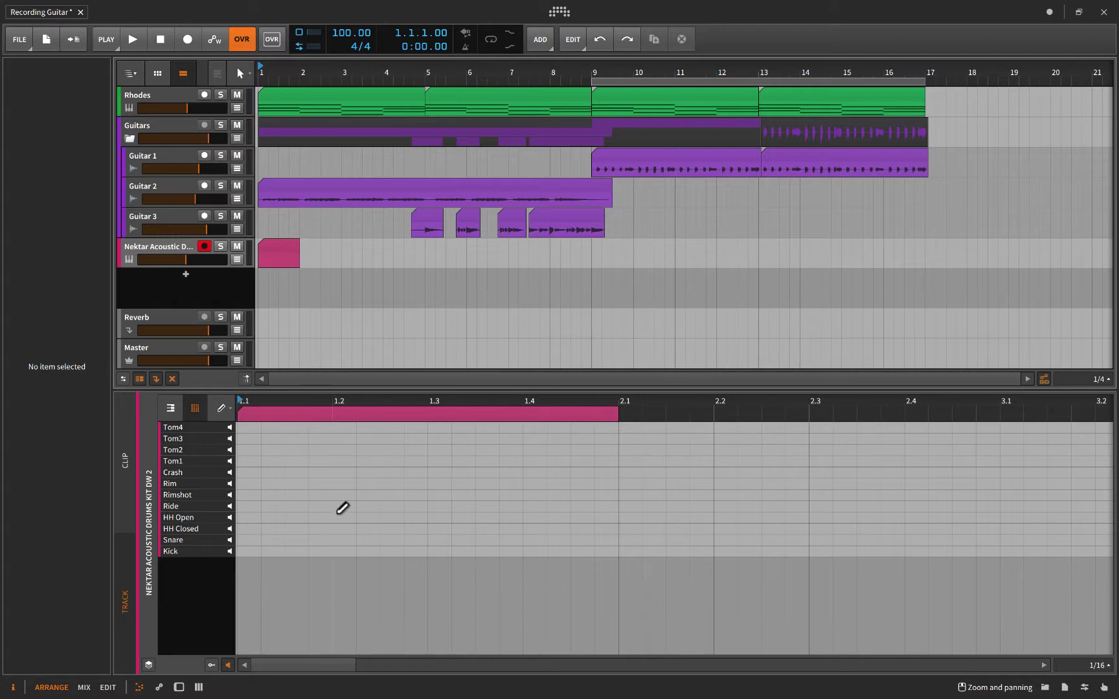
{"action": "key", "text": "1"}
Delete the empty bar-1 drum clip, enlarge the arrangement, and review audio settings (512-sample buffer)
{"action": "left_click", "coordinate": [273, 255]}
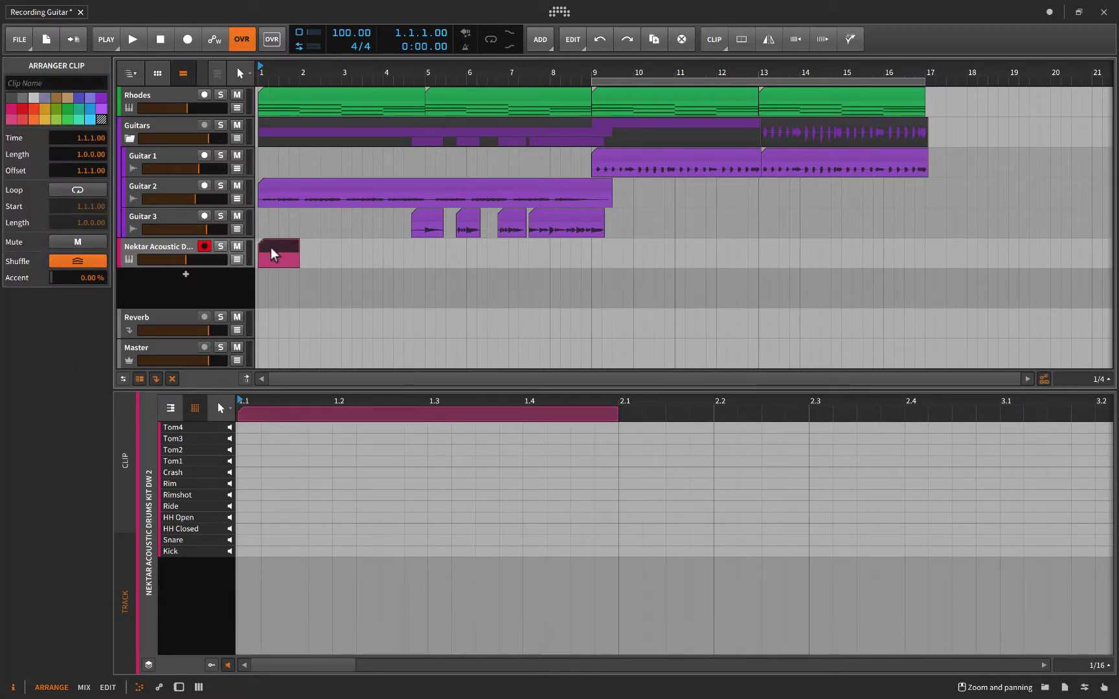
{"action": "key", "text": "Delete"}
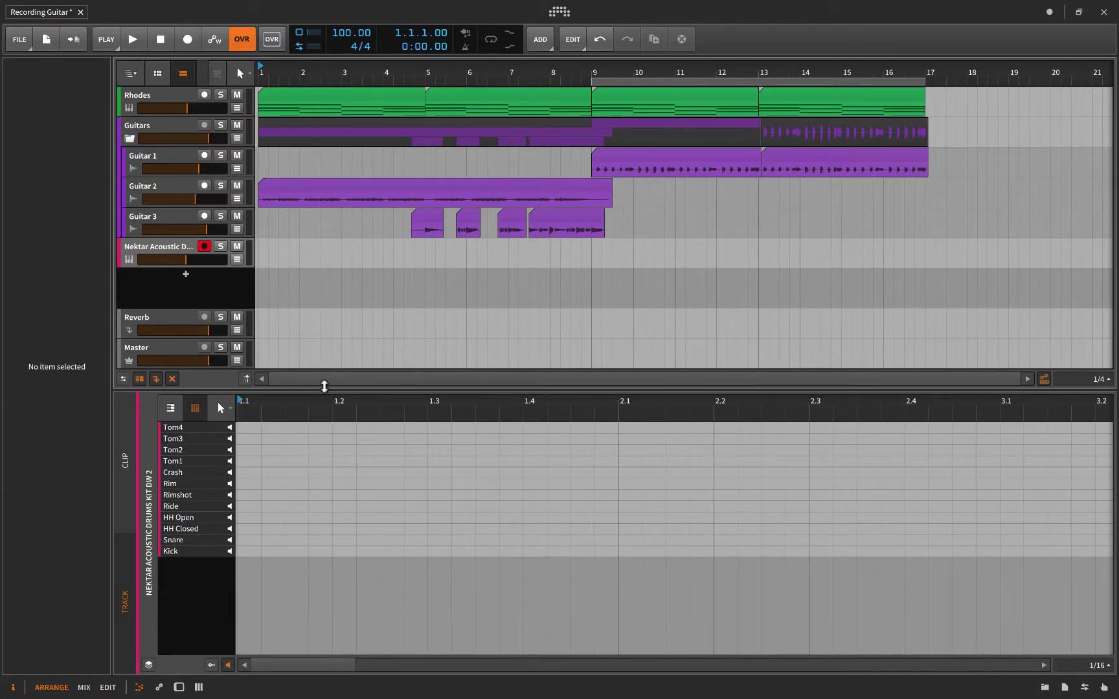
{"action": "left_click_drag", "start_coordinate": [325, 385], "coordinate": [324, 487]}
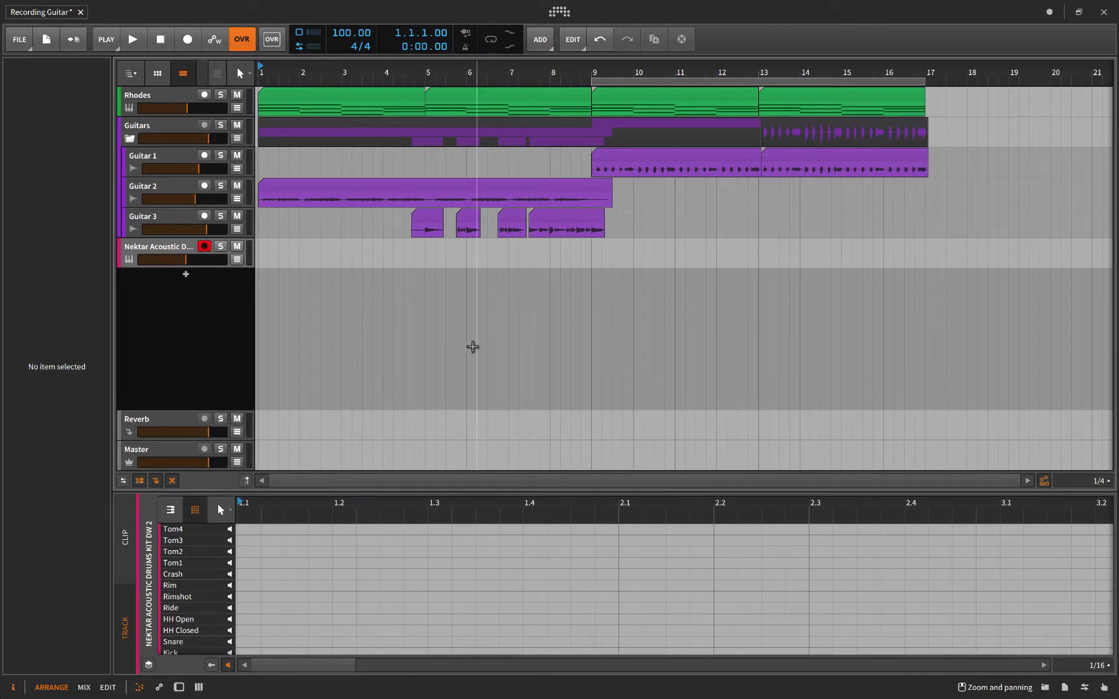
{"action": "left_click", "coordinate": [559, 11]}
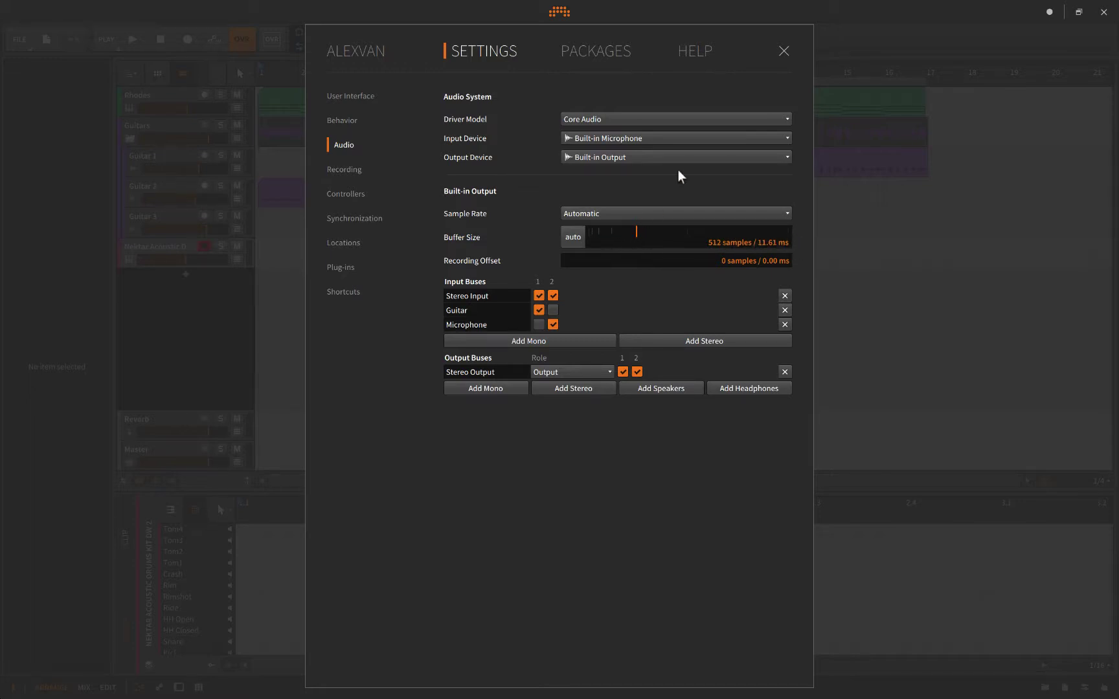
{"action": "left_click", "coordinate": [784, 51]}
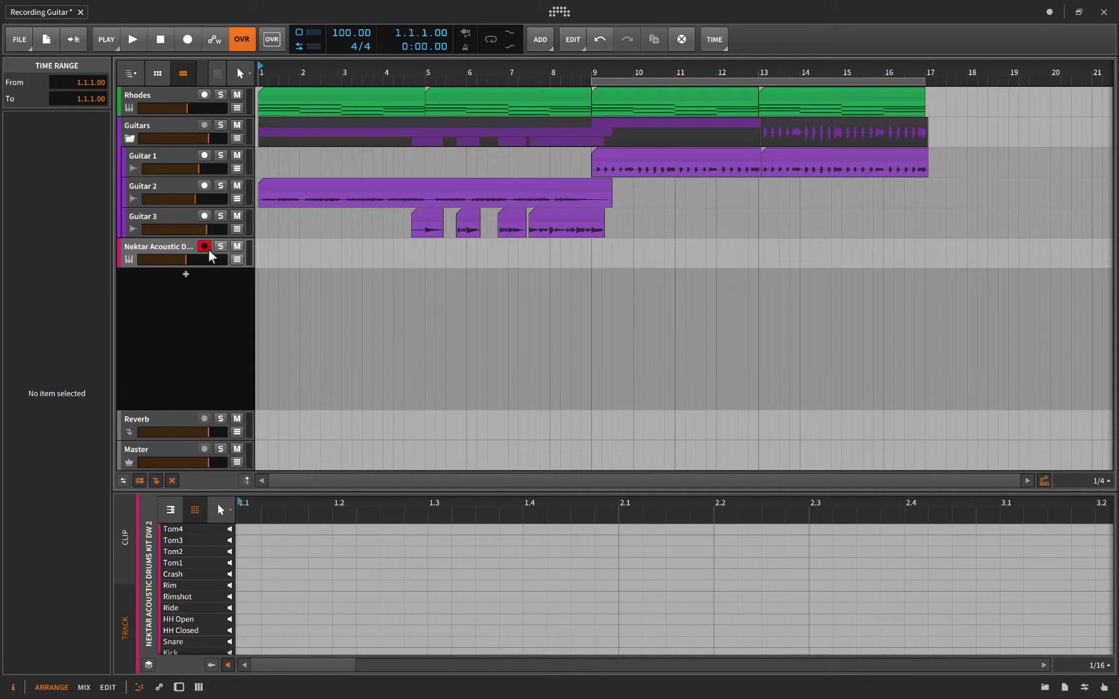
Record drum takes from bar 1 (bars 1–4) and from bar 8 (bars 8–11)
{"action": "left_click", "coordinate": [192, 39]}
{"action": "left_click", "coordinate": [191, 38]}
{"action": "key", "text": "F9"}
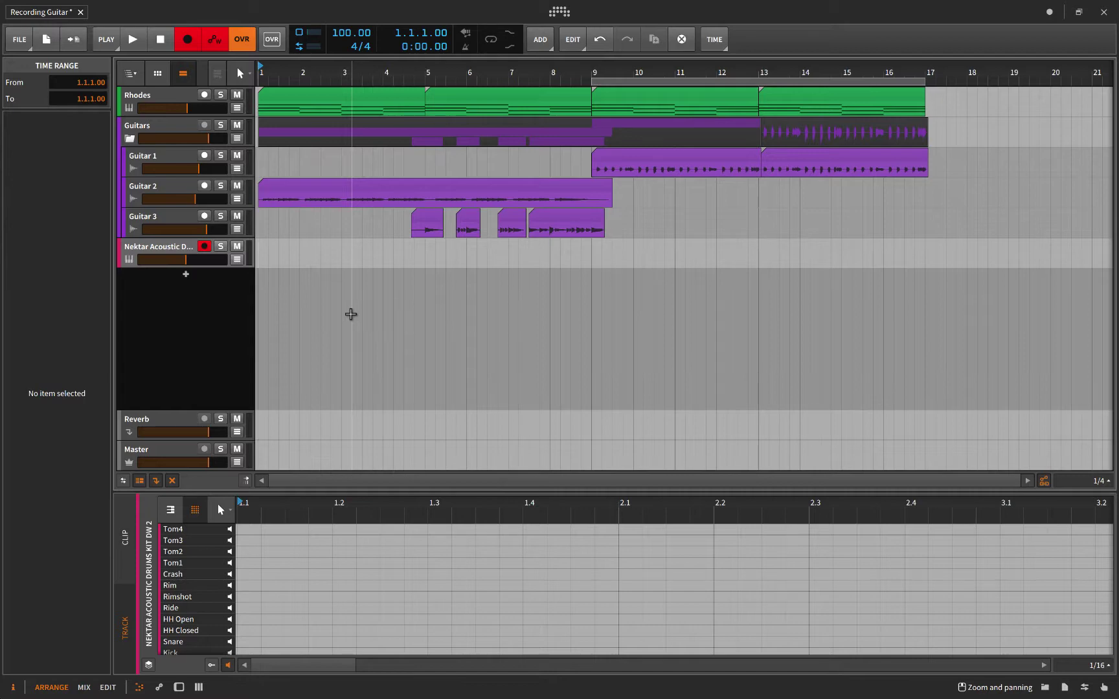
{"action": "key", "text": "space"}
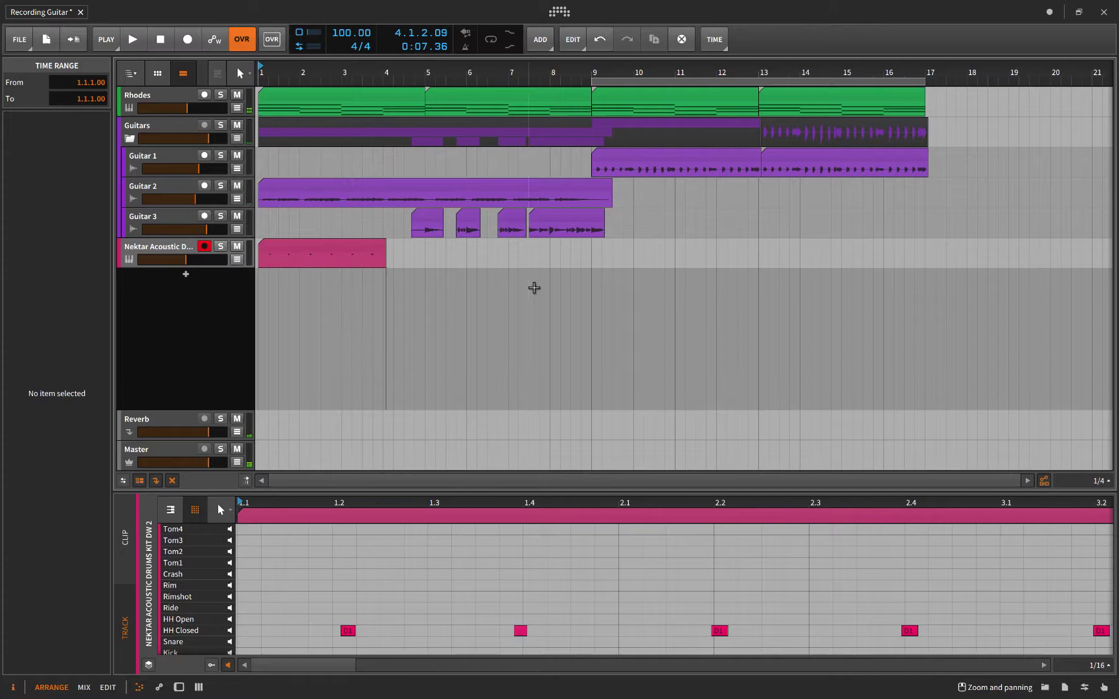
{"action": "left_click", "coordinate": [549, 250]}
{"action": "key", "text": "F9"}
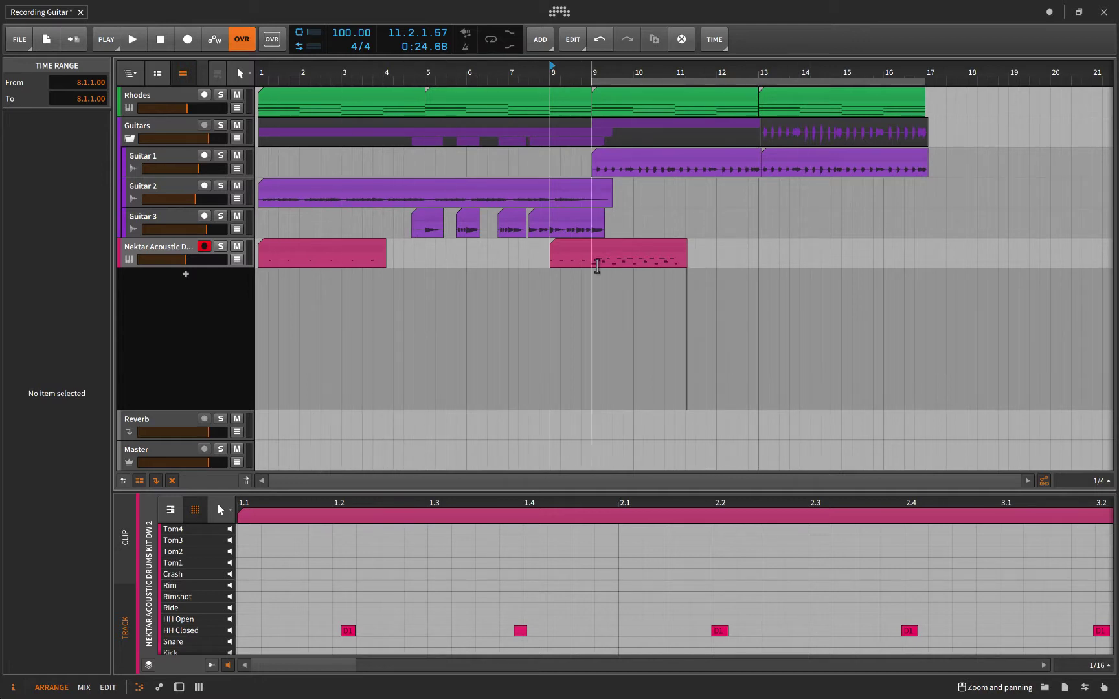
{"action": "left_click", "coordinate": [330, 248]}
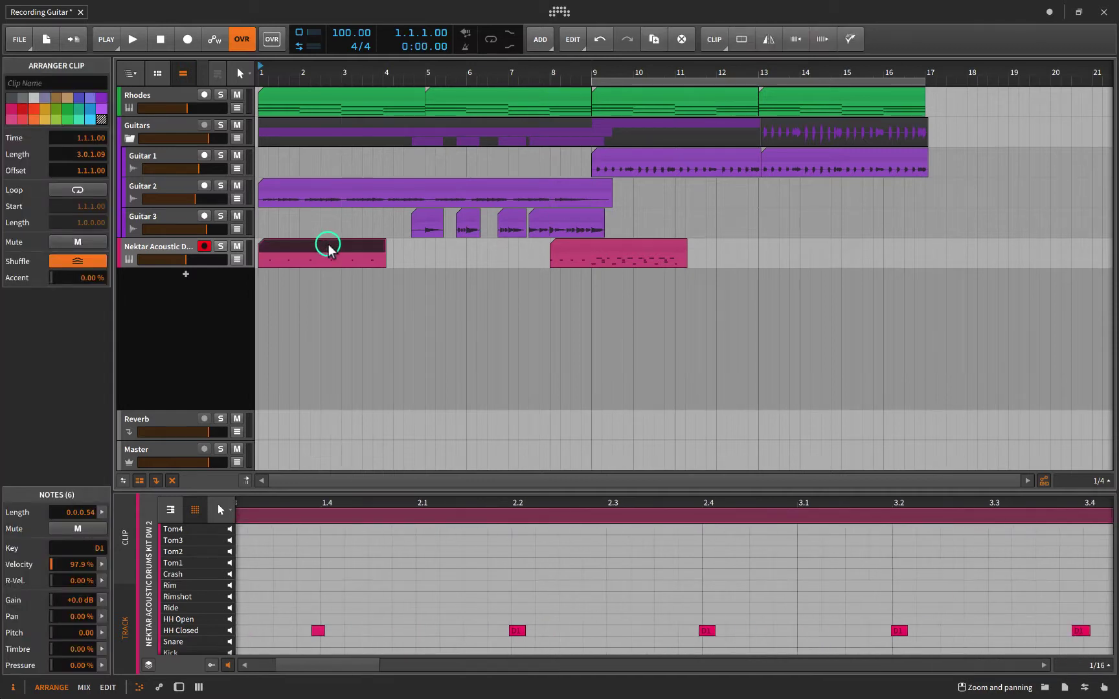
{"action": "left_click_drag", "start_coordinate": [385, 486], "coordinate": [386, 316]}
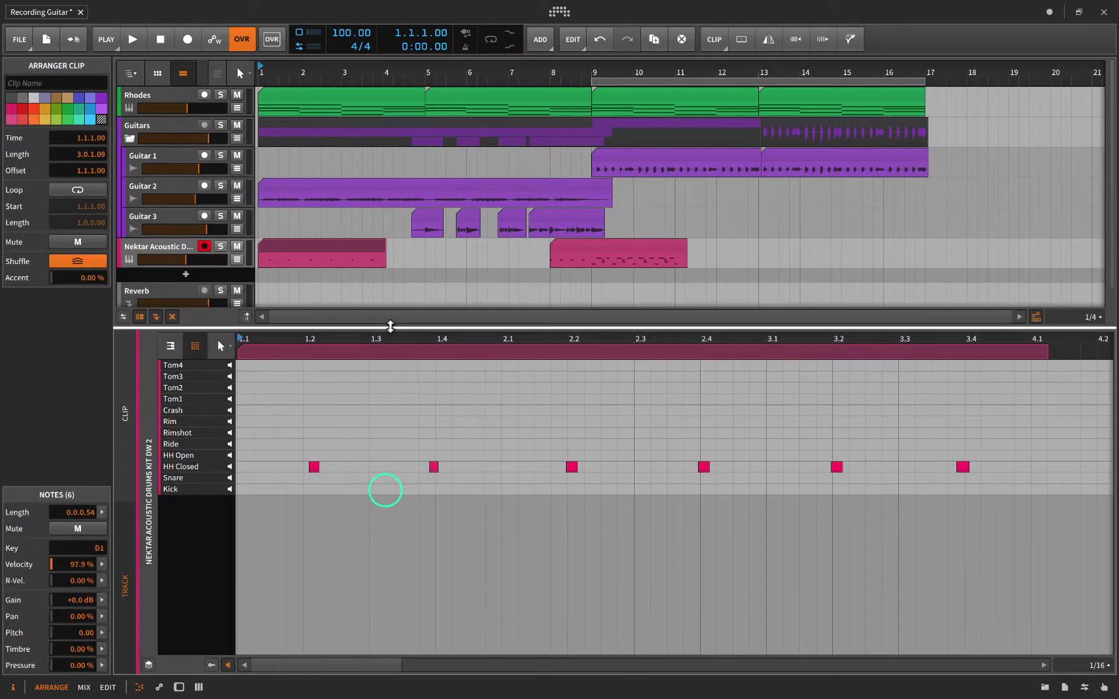
{"action": "left_click", "coordinate": [171, 346]}
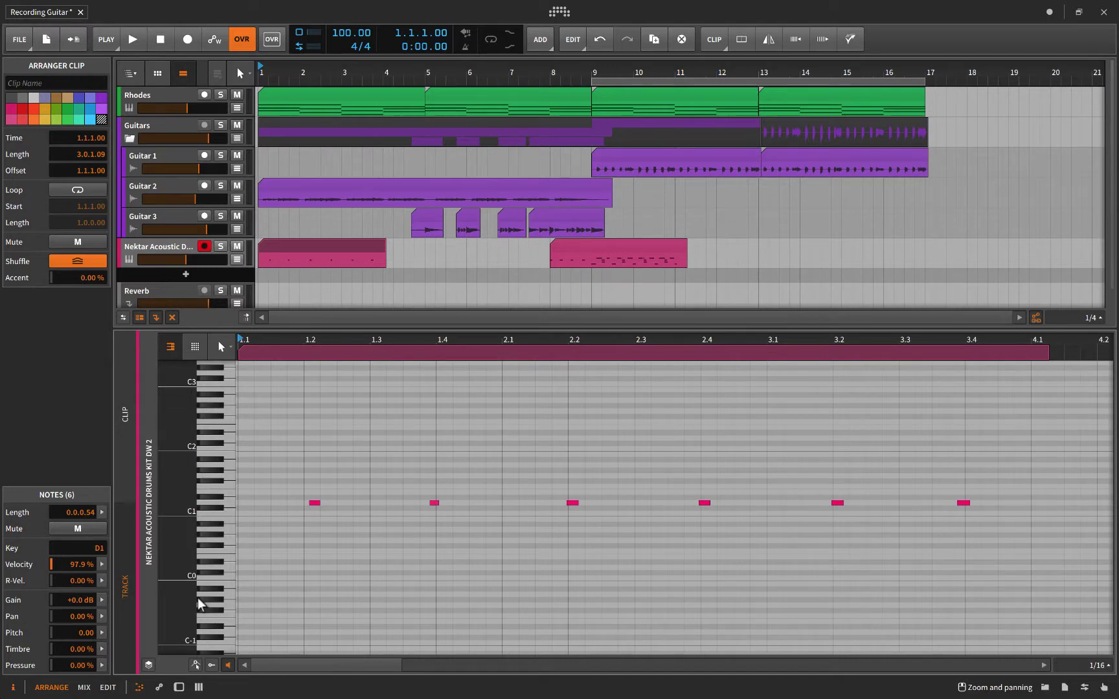
{"action": "left_click", "coordinate": [194, 348]}
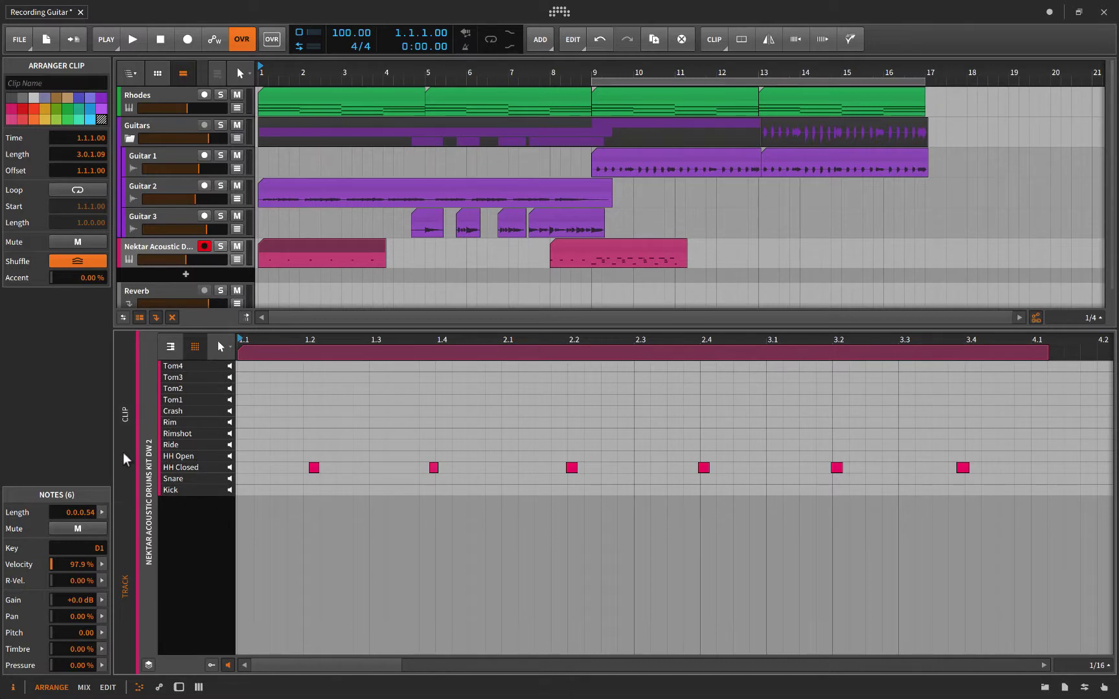
Select the six HH Closed notes in the first drum clip and quantize them
{"action": "left_click", "coordinate": [124, 423]}
{"action": "left_click", "coordinate": [307, 250]}
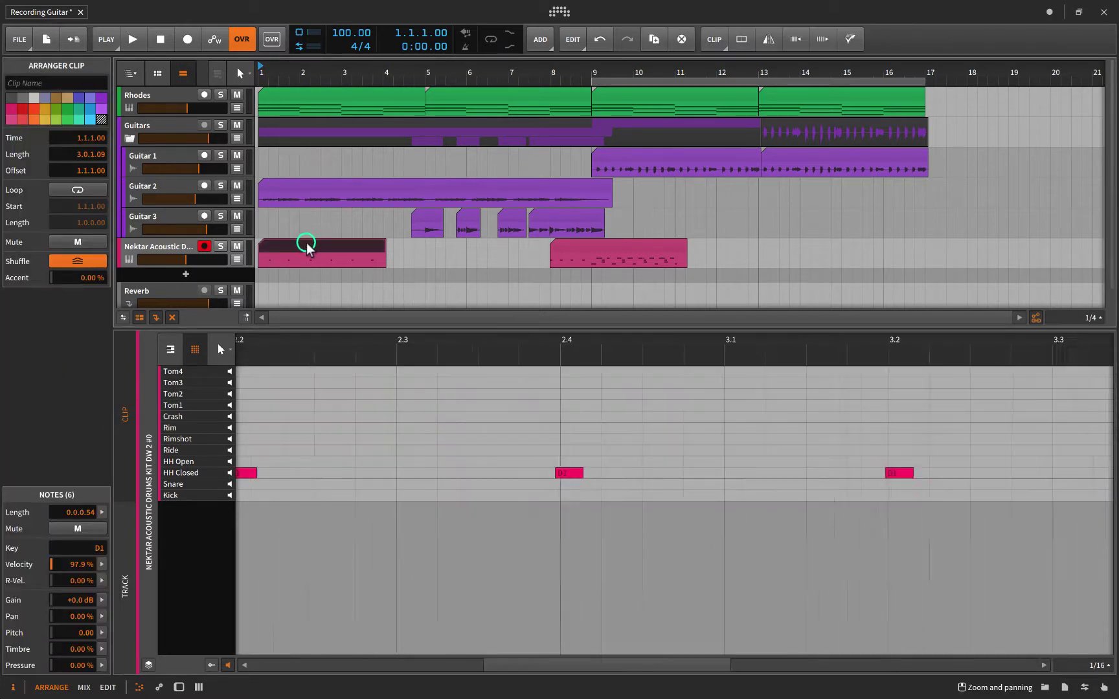
{"action": "scroll", "coordinate": [374, 371], "scroll_direction": "down", "scroll_amount": 5}
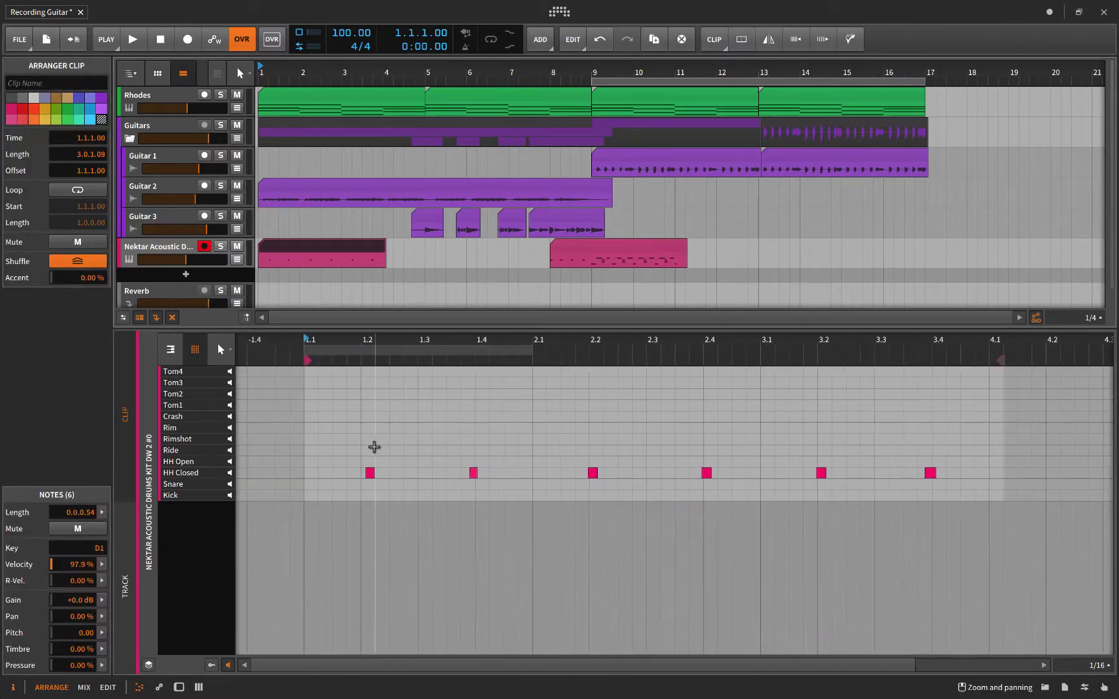
{"action": "left_click_drag", "start_coordinate": [327, 431], "coordinate": [1047, 503]}
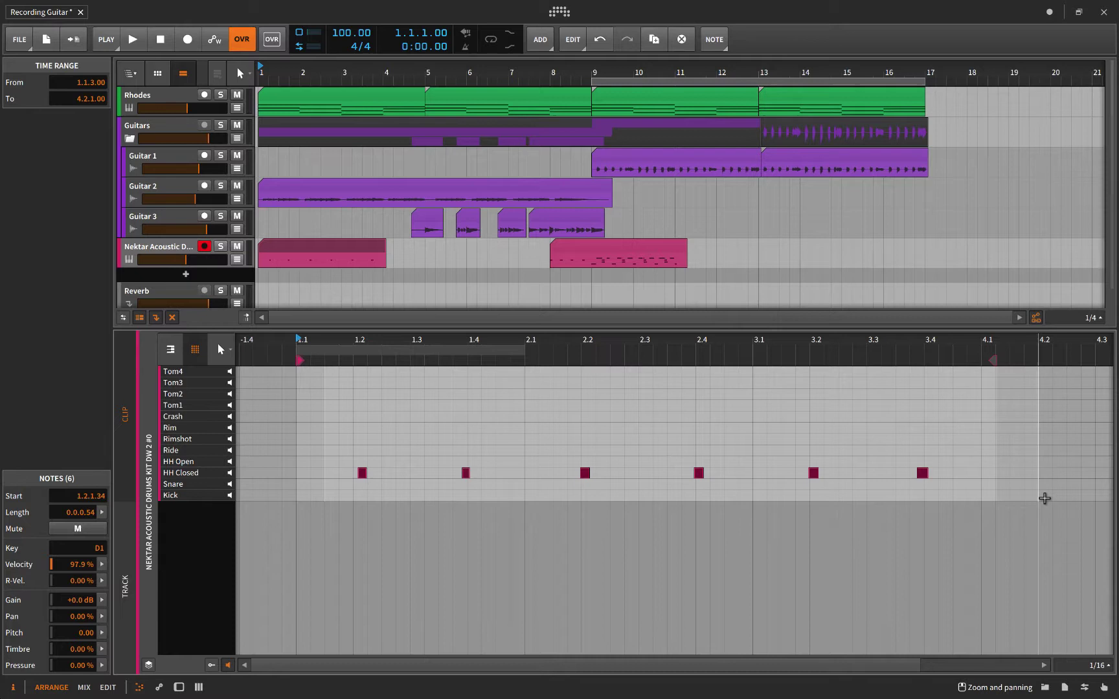
{"action": "scroll", "coordinate": [1045, 498], "scroll_direction": "up", "scroll_amount": 5}
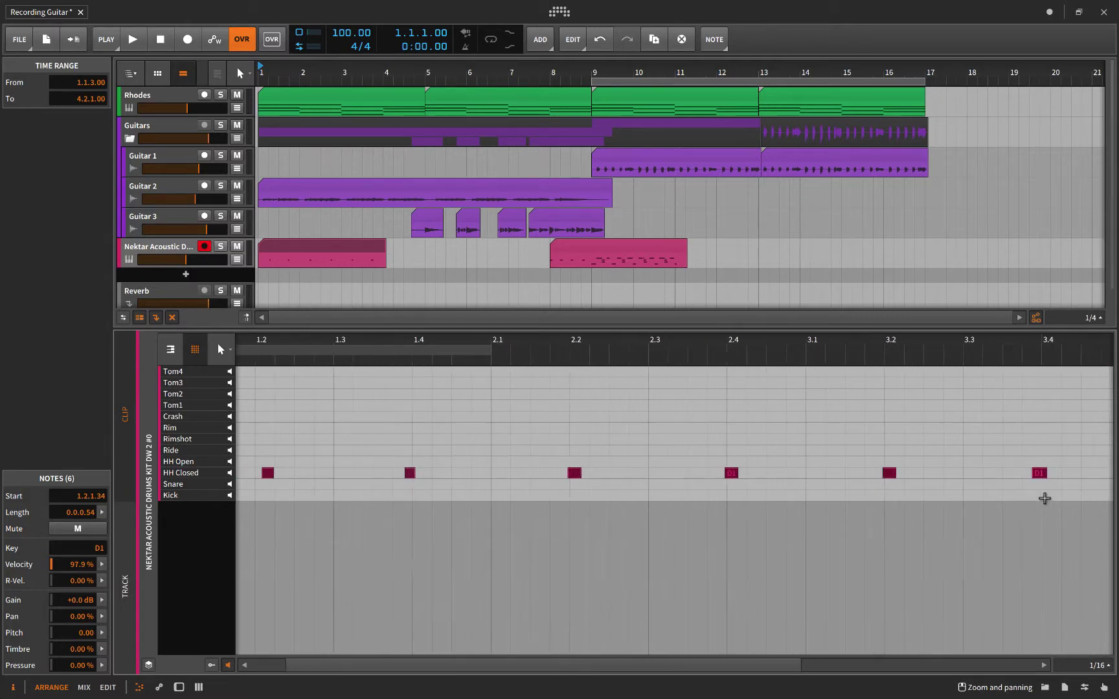
{"action": "scroll", "coordinate": [1046, 499], "scroll_direction": "left", "scroll_amount": 3}
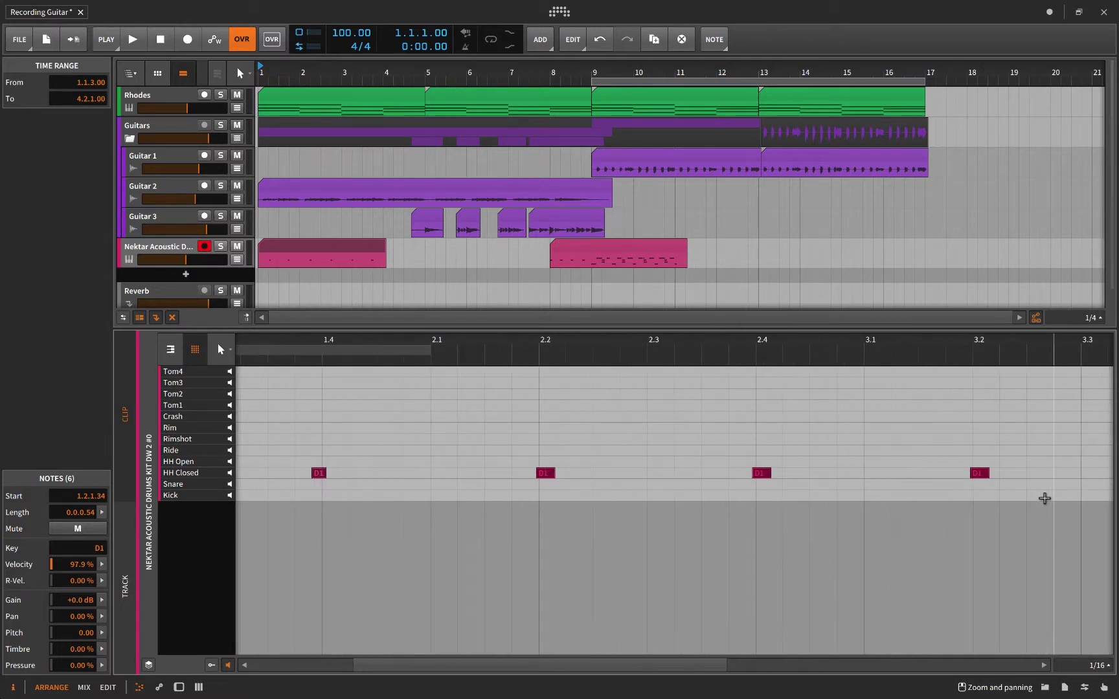
{"action": "key", "text": "q"}
{"action": "scroll", "coordinate": [1045, 499], "scroll_direction": "down", "scroll_amount": 3}
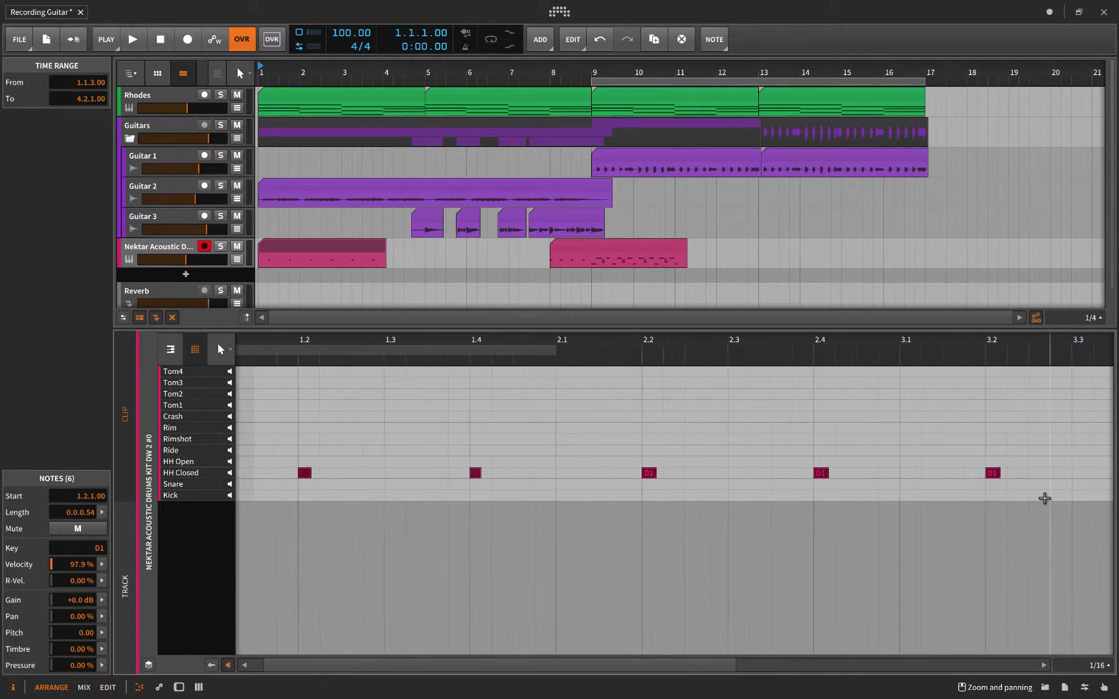
{"action": "scroll", "coordinate": [1045, 499], "scroll_direction": "down", "scroll_amount": 3}
{"action": "scroll", "coordinate": [1045, 498], "scroll_direction": "down", "scroll_amount": 2}
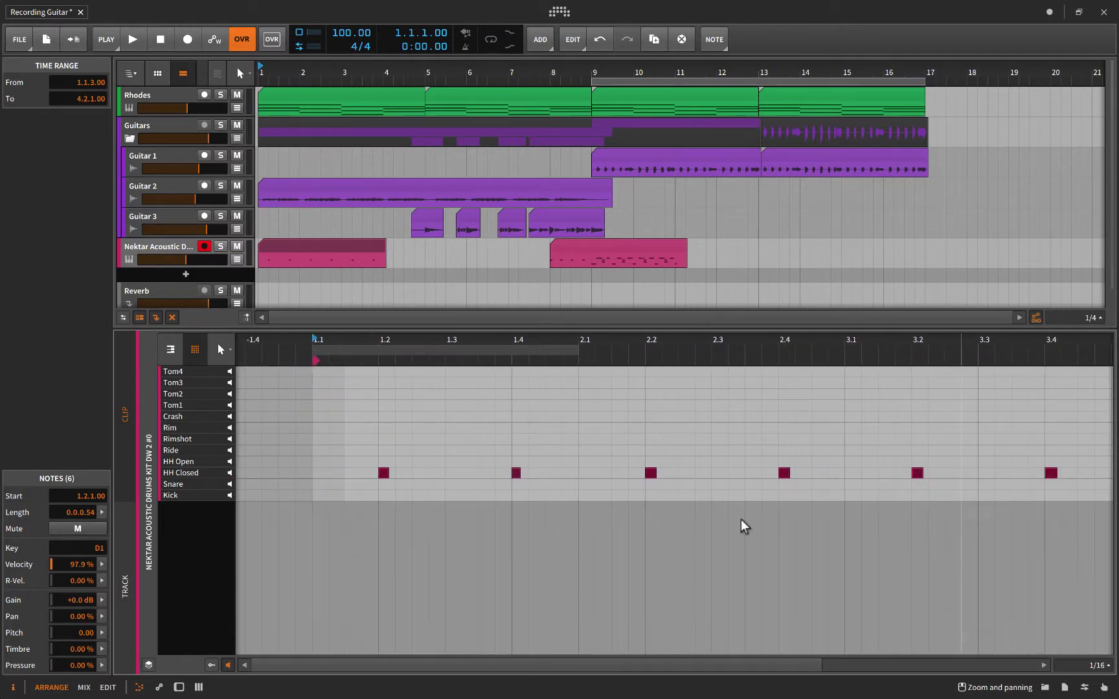
{"action": "scroll", "coordinate": [753, 495], "scroll_direction": "right", "scroll_amount": 3}
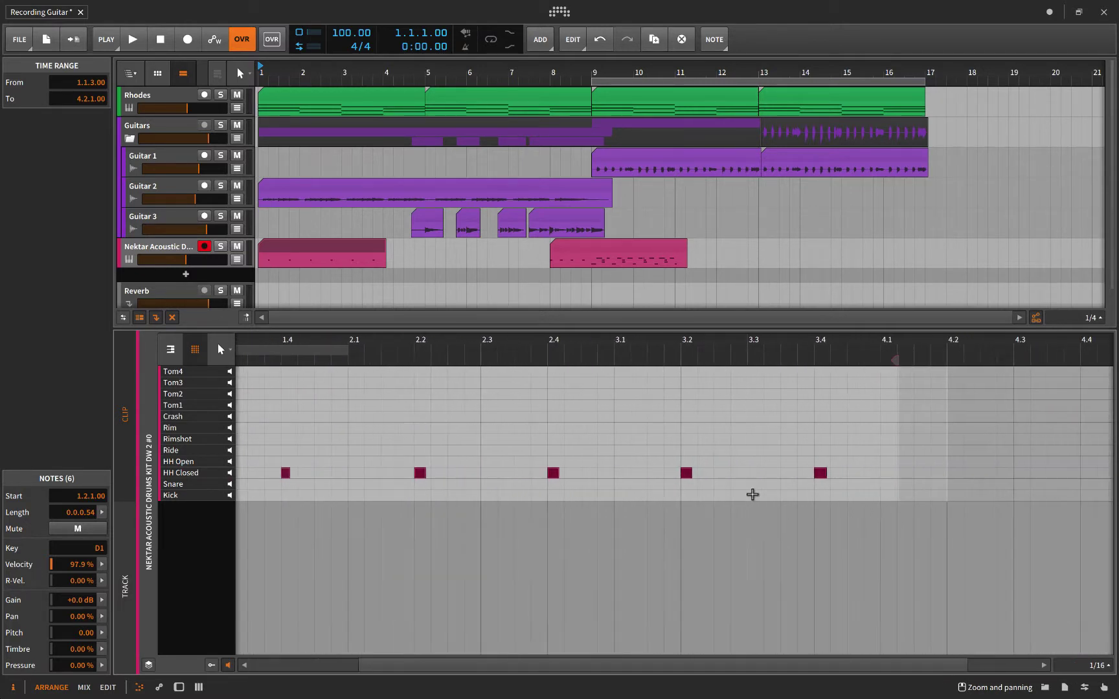
{"action": "scroll", "coordinate": [753, 495], "scroll_direction": "left", "scroll_amount": 2}
{"action": "scroll", "coordinate": [753, 494], "scroll_direction": "left", "scroll_amount": 3}
{"action": "scroll", "coordinate": [753, 496], "scroll_direction": "right", "scroll_amount": 1}
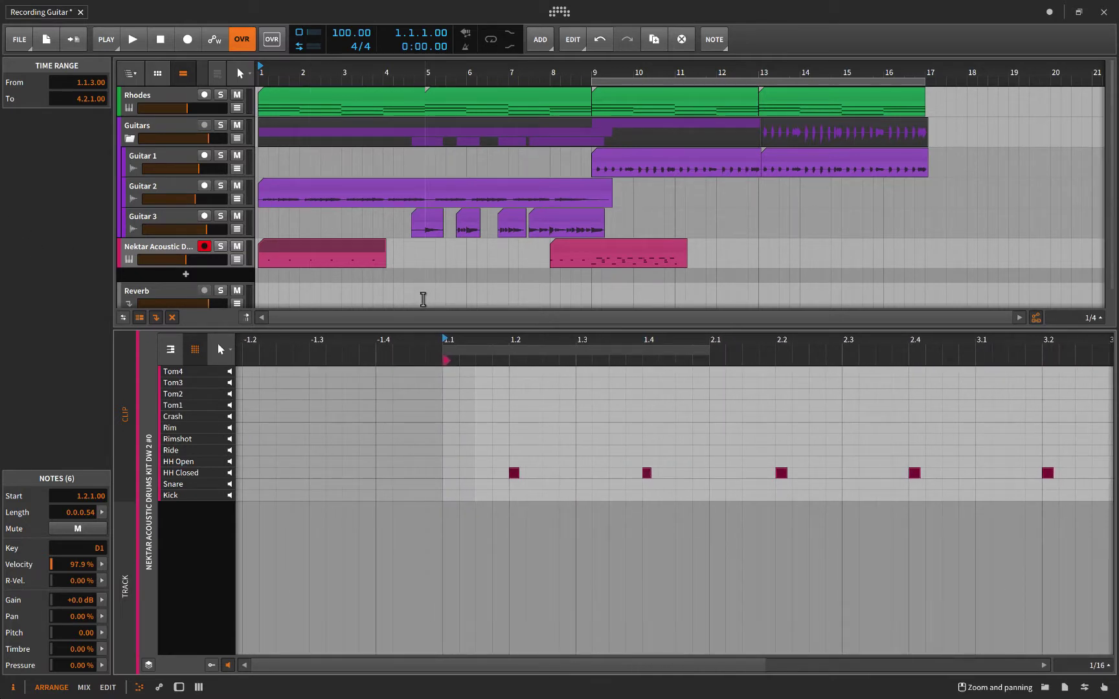
Enlarge the arrangement area and trim the first drum clip to end at bar 4
{"action": "left_click_drag", "start_coordinate": [413, 330], "coordinate": [413, 519]}
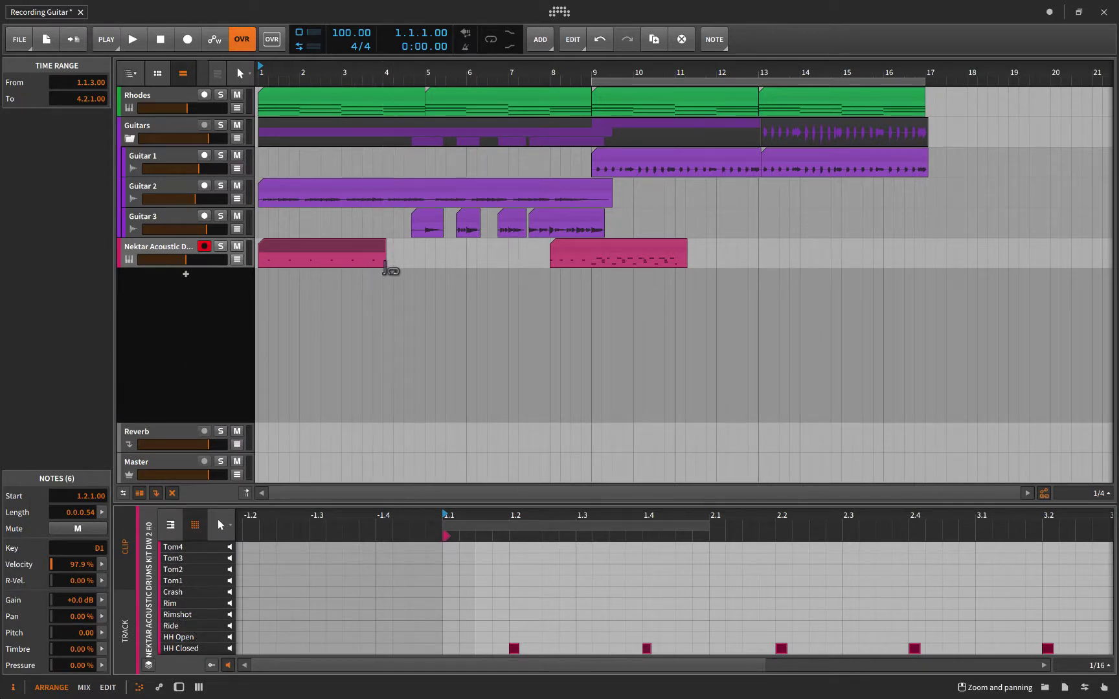
{"action": "scroll", "coordinate": [382, 276], "scroll_direction": "up", "scroll_amount": 5, "text": "ctrl"}
{"action": "scroll", "coordinate": [383, 268], "scroll_direction": "up", "scroll_amount": 3, "text": "ctrl"}
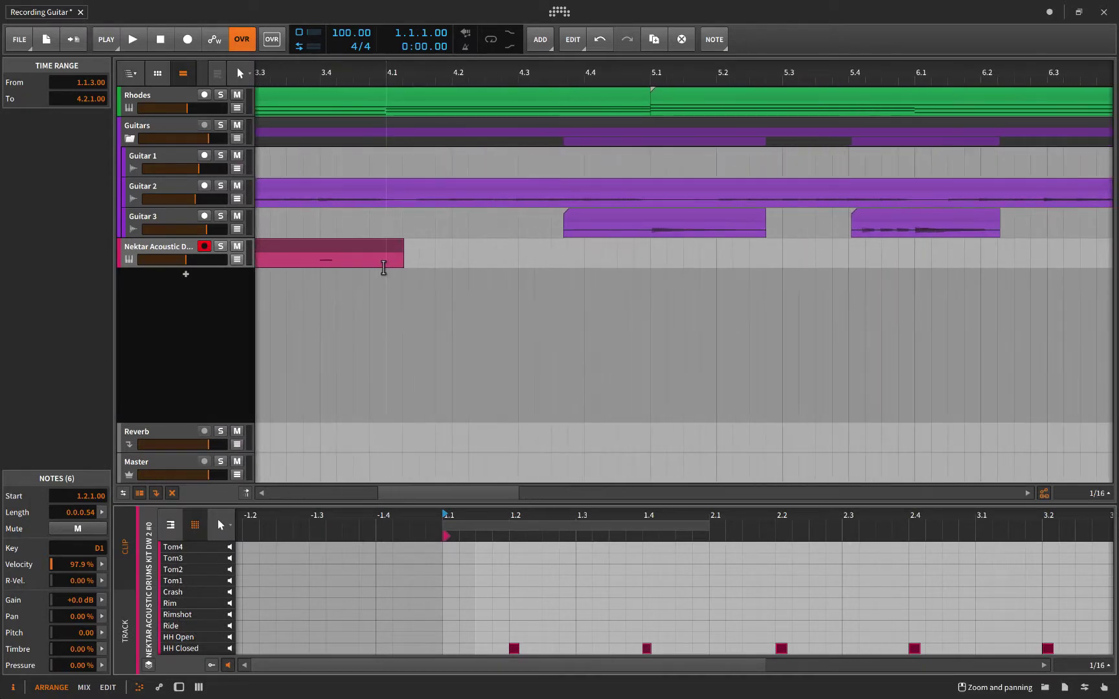
{"action": "left_click", "coordinate": [393, 254]}
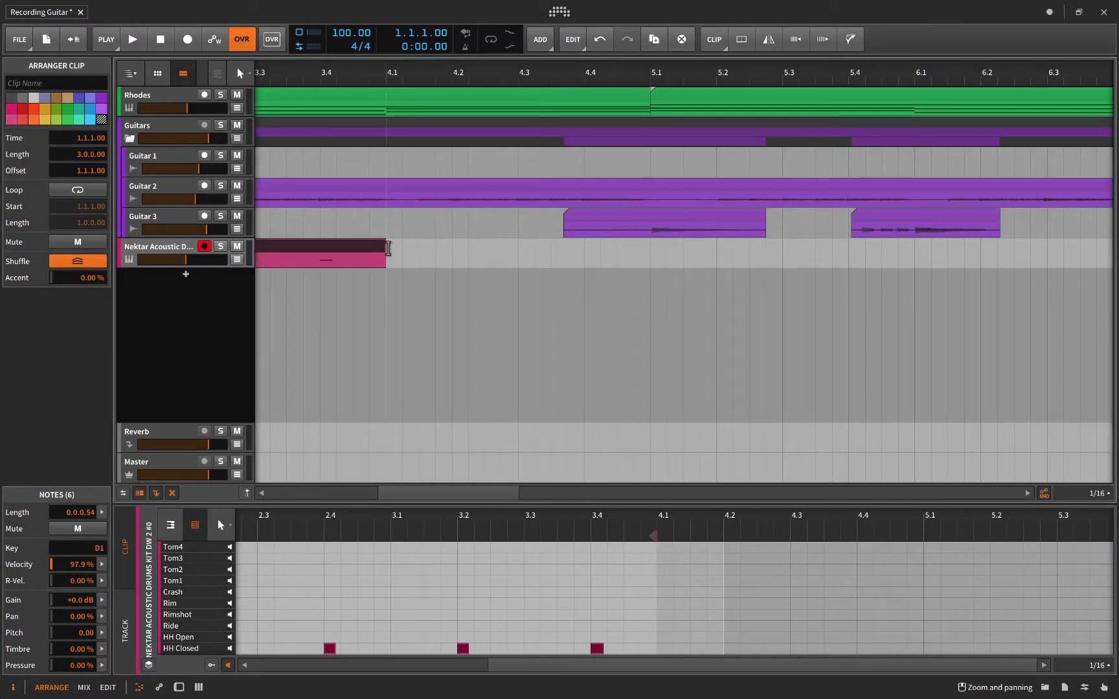
{"action": "scroll", "coordinate": [382, 293], "scroll_direction": "down", "scroll_amount": 5, "text": "ctrl"}
{"action": "scroll", "coordinate": [380, 292], "scroll_direction": "left", "scroll_amount": 5}
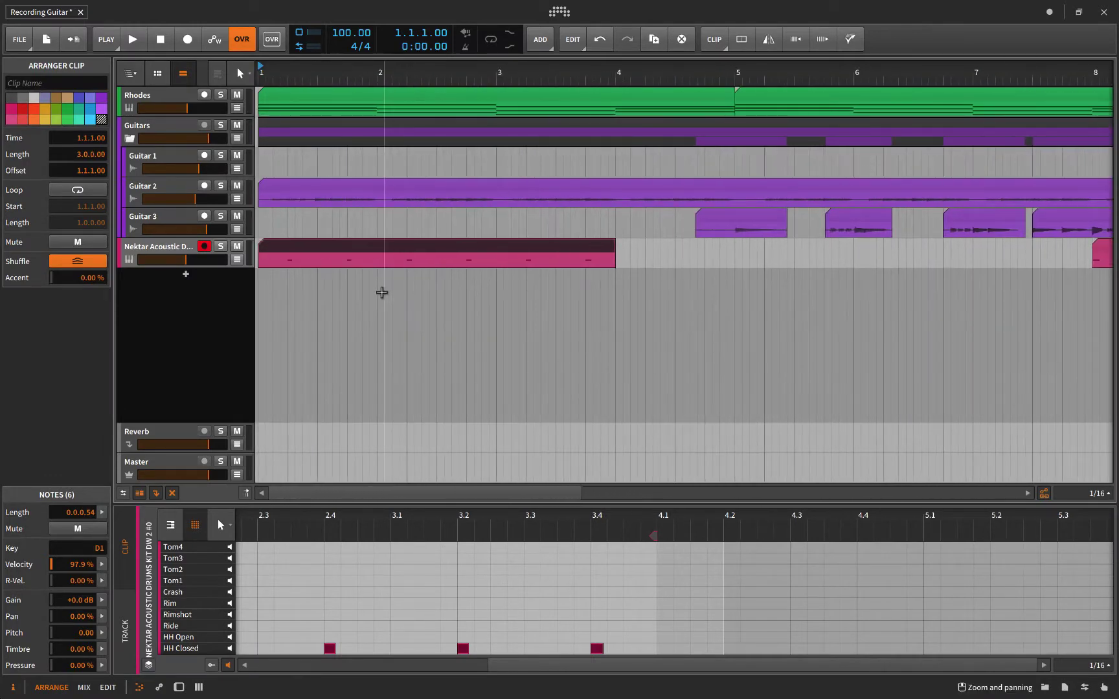
{"action": "scroll", "coordinate": [382, 293], "scroll_direction": "down", "scroll_amount": 2, "text": "ctrl"}
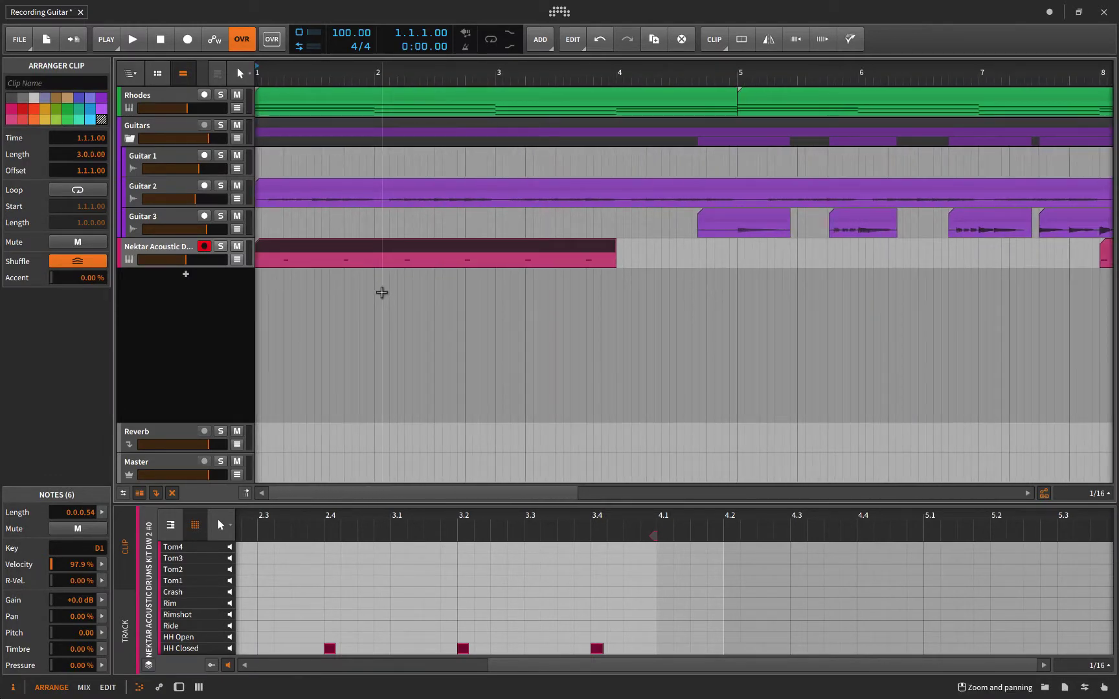
{"action": "scroll", "coordinate": [380, 292], "scroll_direction": "down", "scroll_amount": 2, "text": "ctrl"}
{"action": "scroll", "coordinate": [381, 292], "scroll_direction": "down", "scroll_amount": 3, "text": "ctrl"}
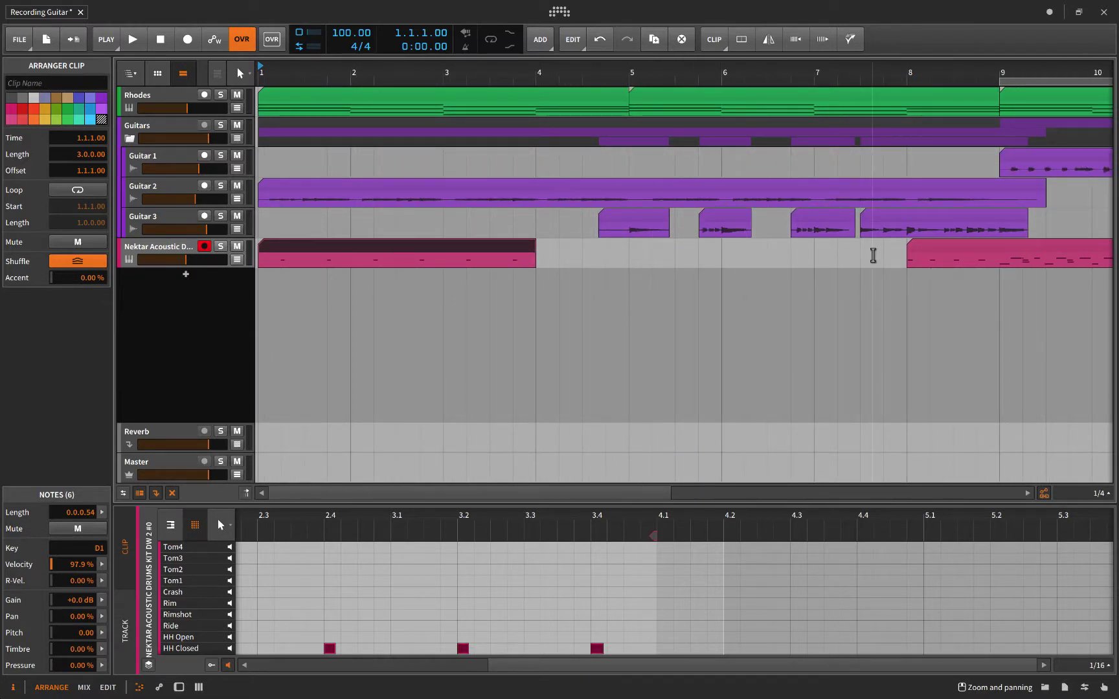
Loop the first drum clip's three-bar pattern out to bar 8, discarding a trial duplicate
{"action": "double_click", "coordinate": [388, 250]}
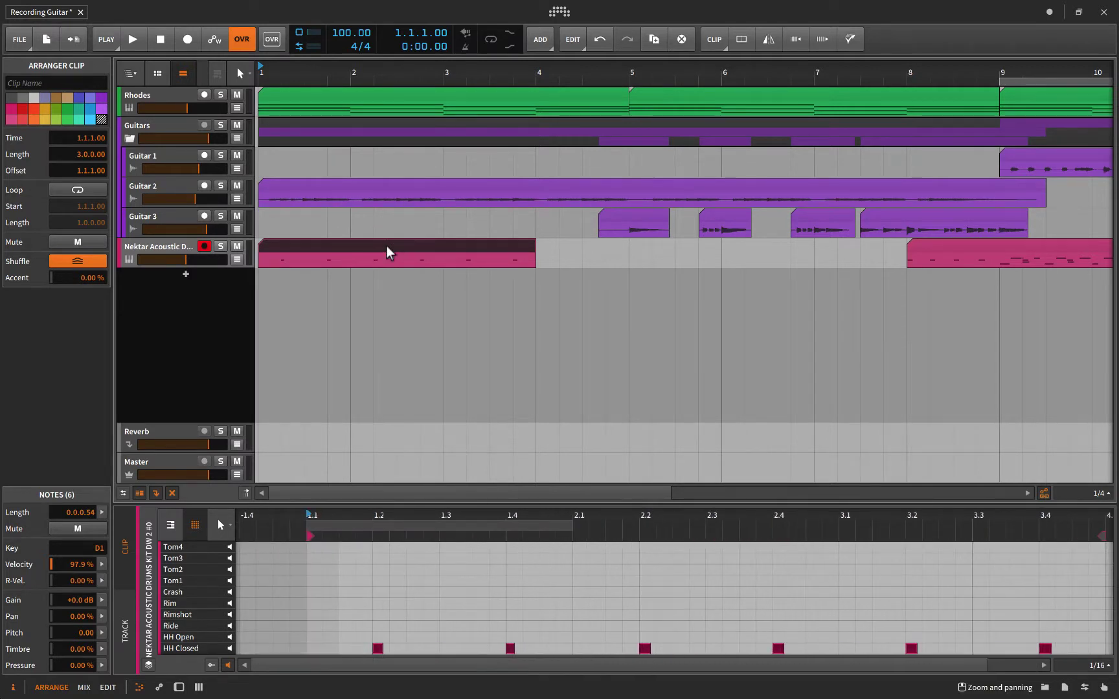
{"action": "key", "text": "ctrl+d"}
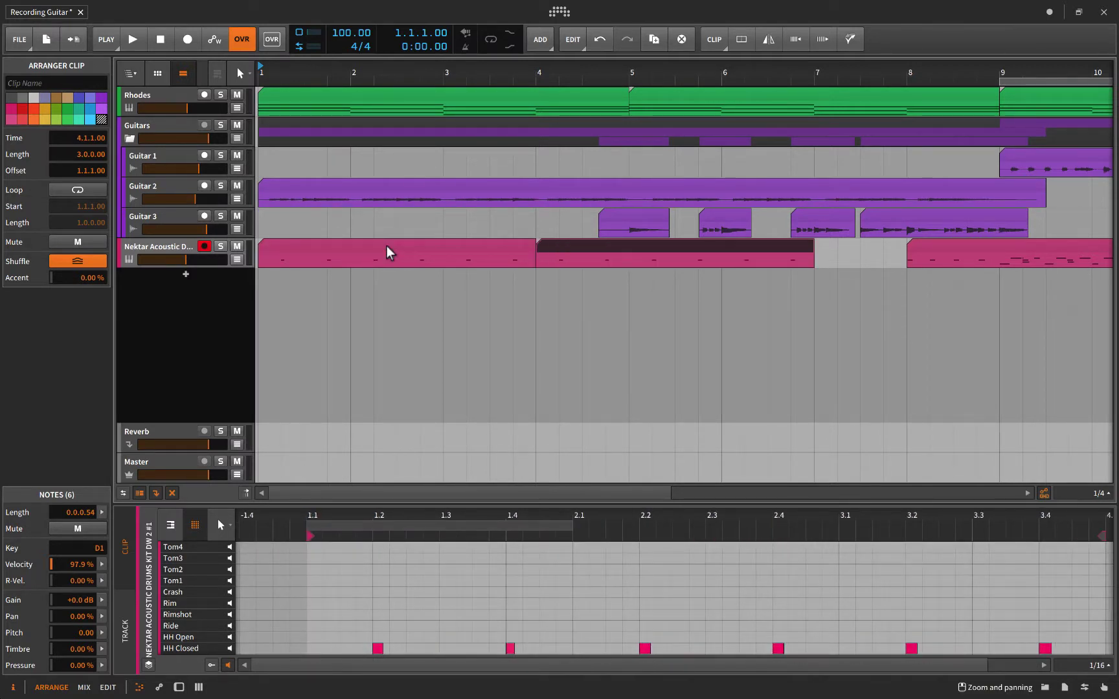
{"action": "key", "text": "Delete"}
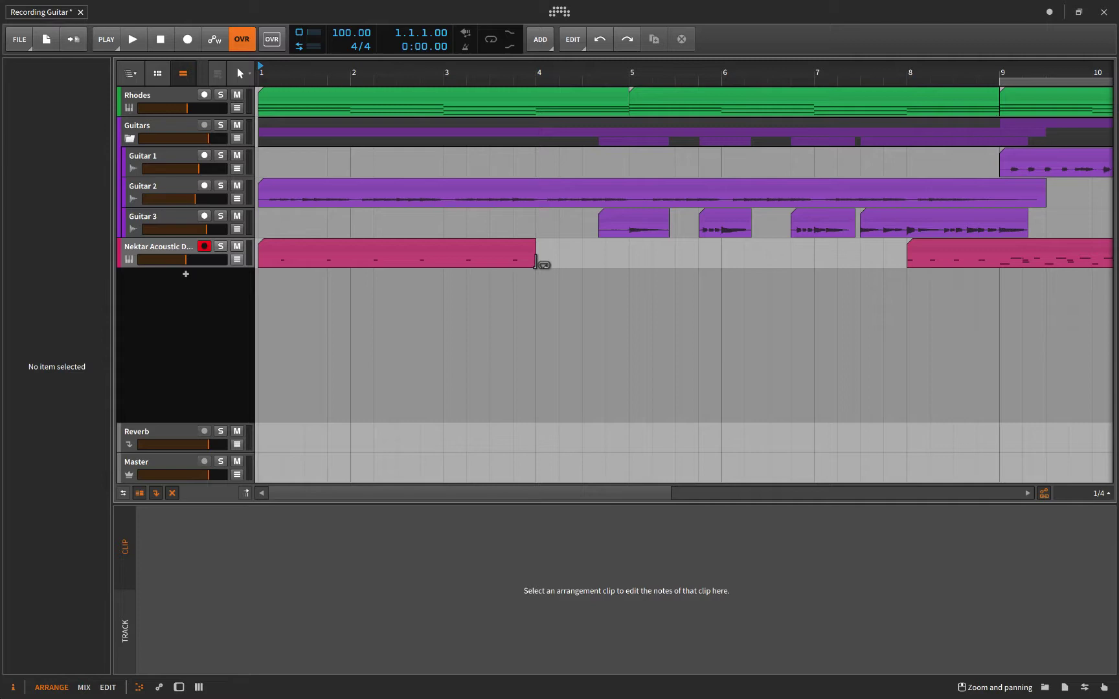
{"action": "left_click_drag", "start_coordinate": [537, 263], "coordinate": [905, 283]}
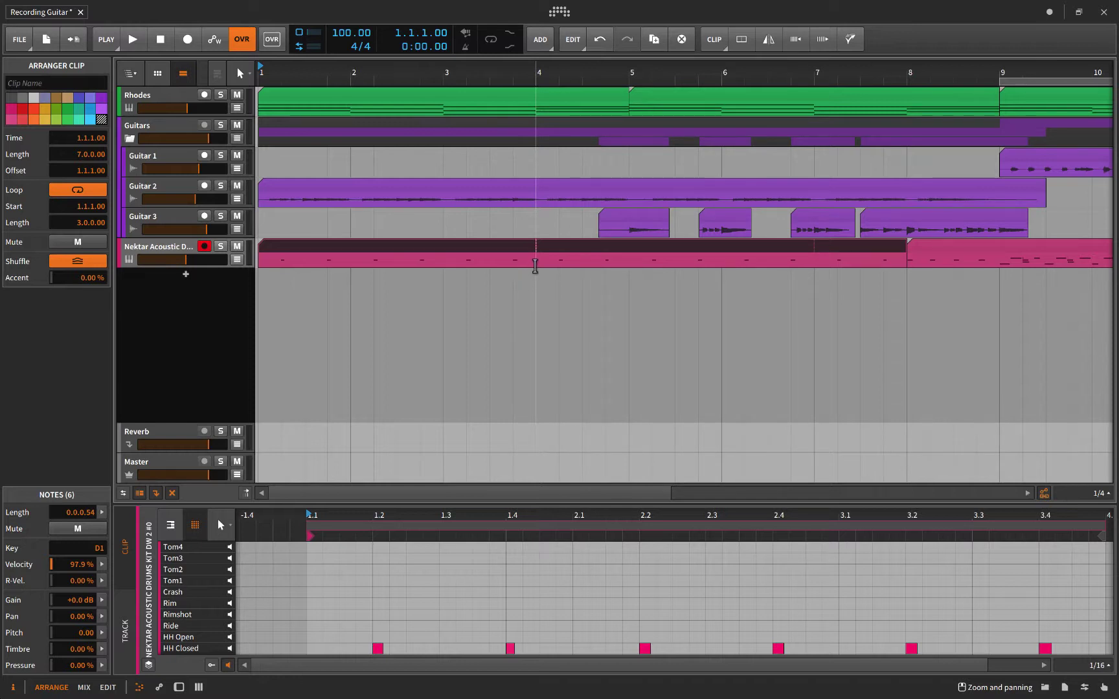
{"action": "left_click", "coordinate": [536, 262]}
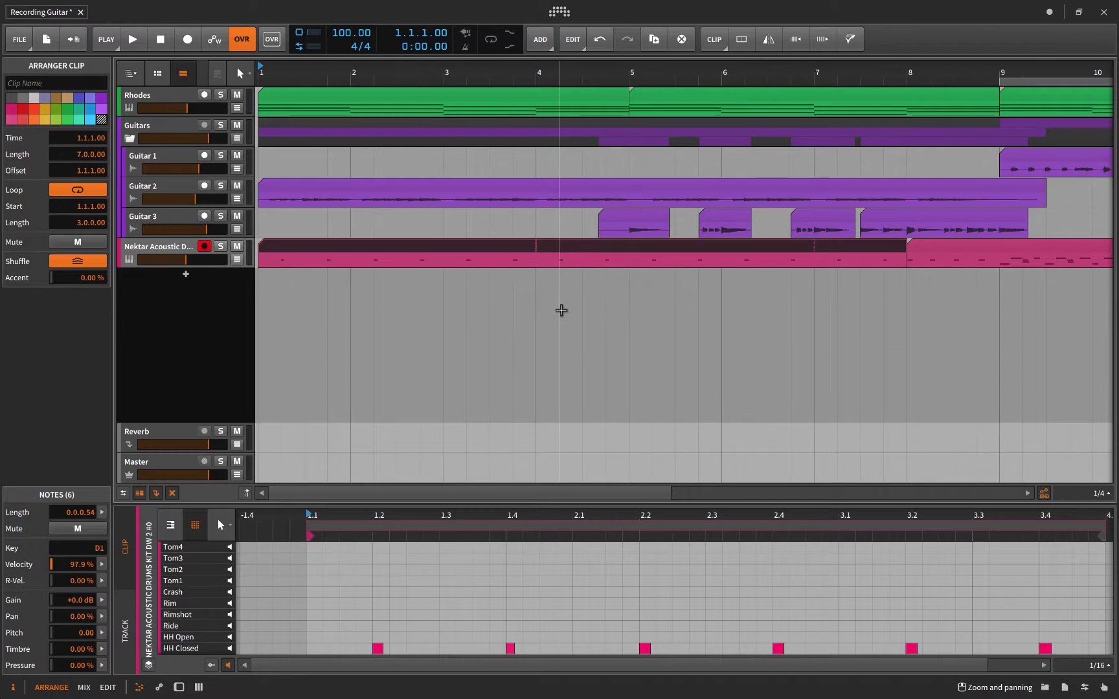
{"action": "scroll", "coordinate": [562, 311], "scroll_direction": "right", "scroll_amount": 5}
{"action": "scroll", "coordinate": [561, 311], "scroll_direction": "right", "scroll_amount": 5}
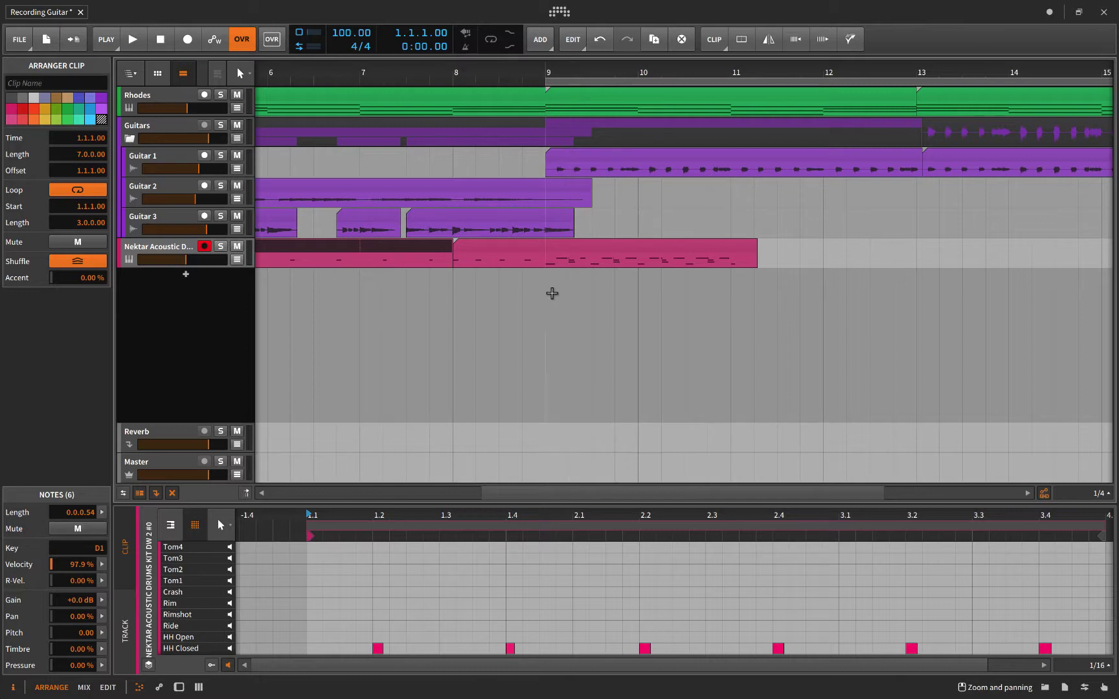
Split the drum clip at bar 9 and select the bar-8 piece with four HH Closed notes
{"action": "left_click", "coordinate": [545, 264]}
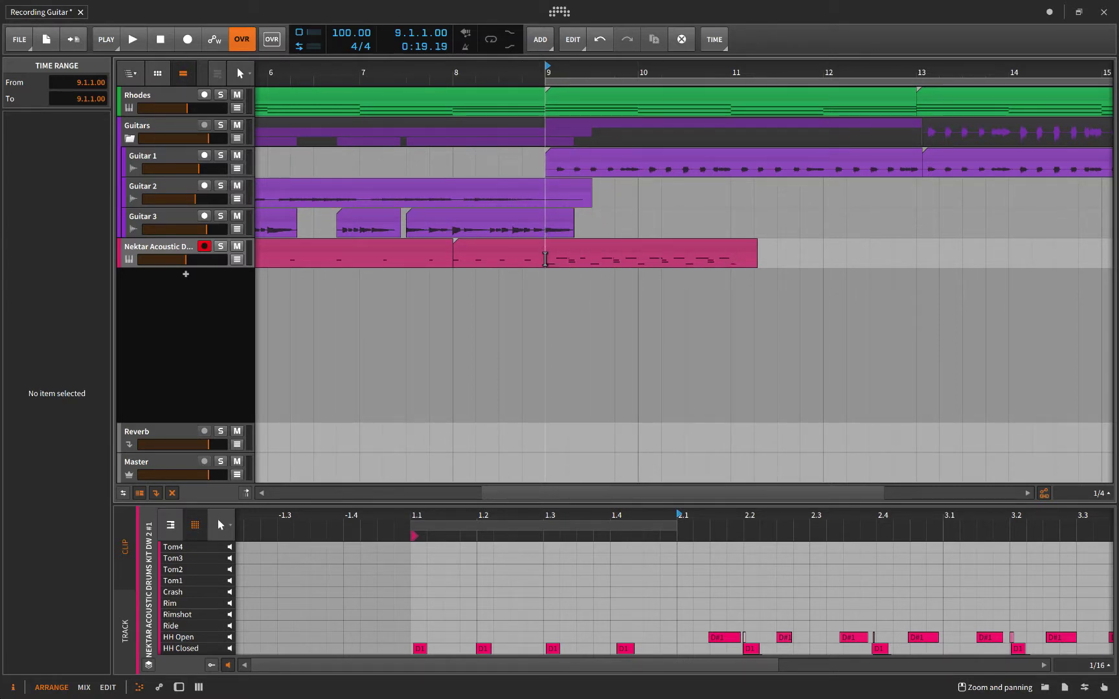
{"action": "left_click", "coordinate": [546, 259]}
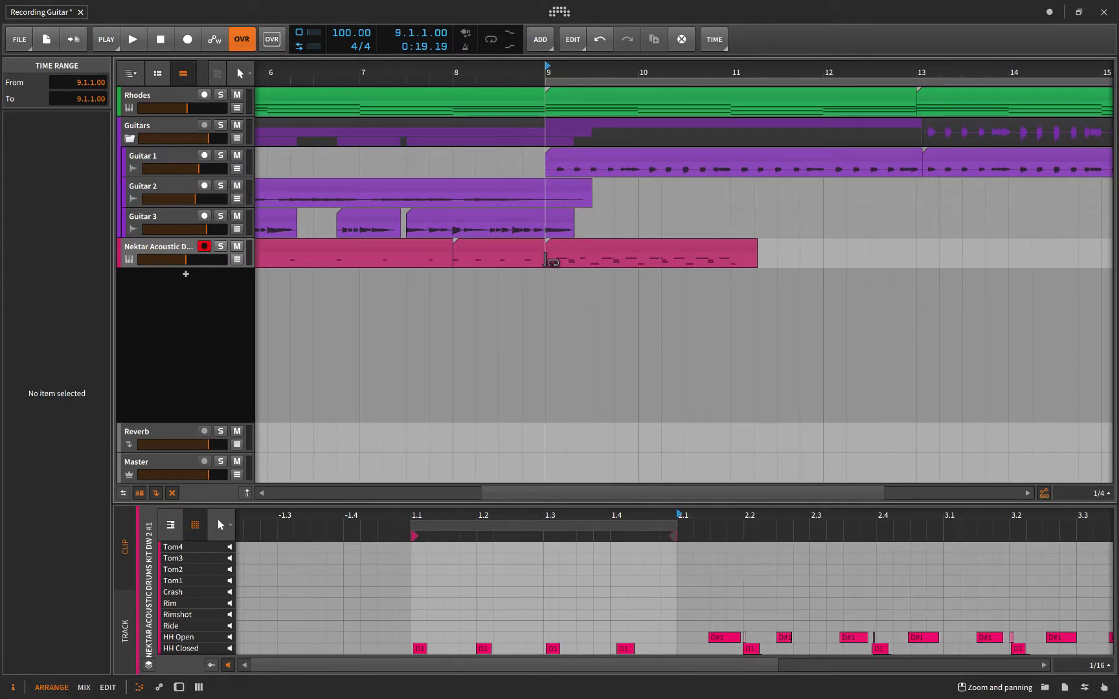
{"action": "left_click", "coordinate": [501, 255]}
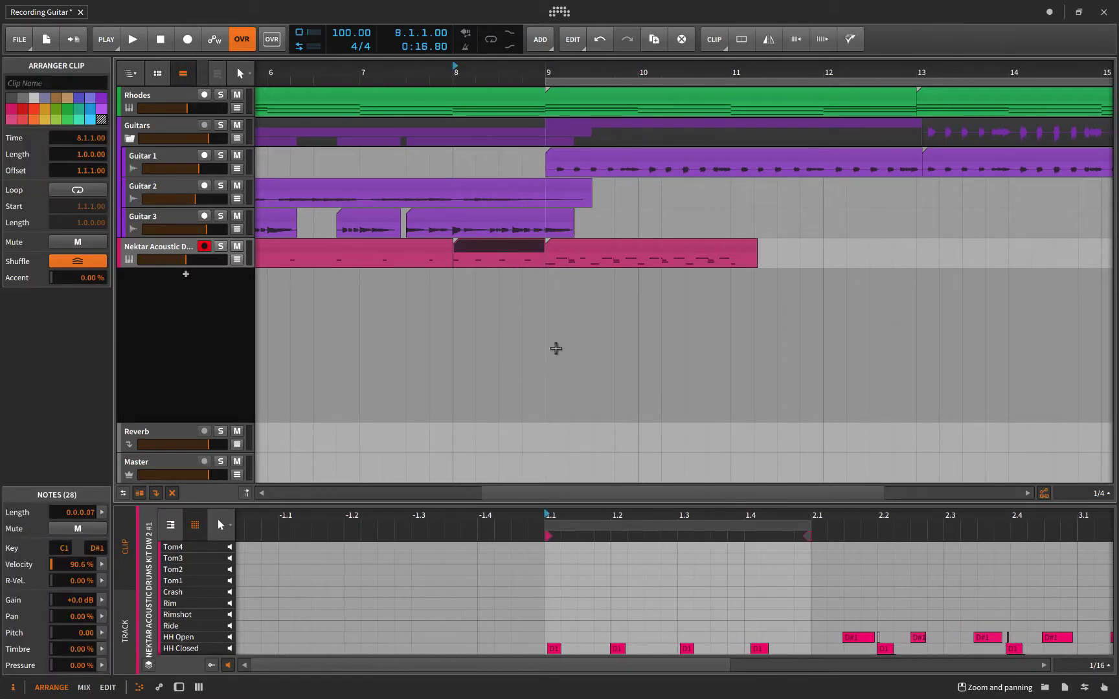
{"action": "double_click", "coordinate": [612, 508]}
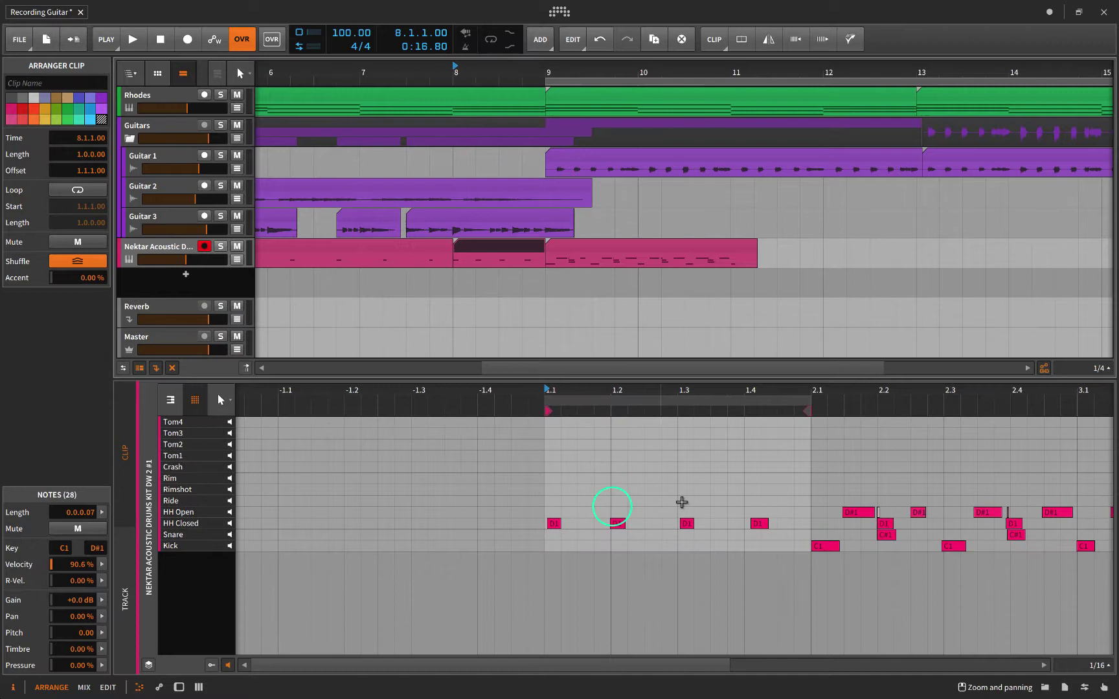
{"action": "scroll", "coordinate": [857, 482], "scroll_direction": "down", "scroll_amount": 2}
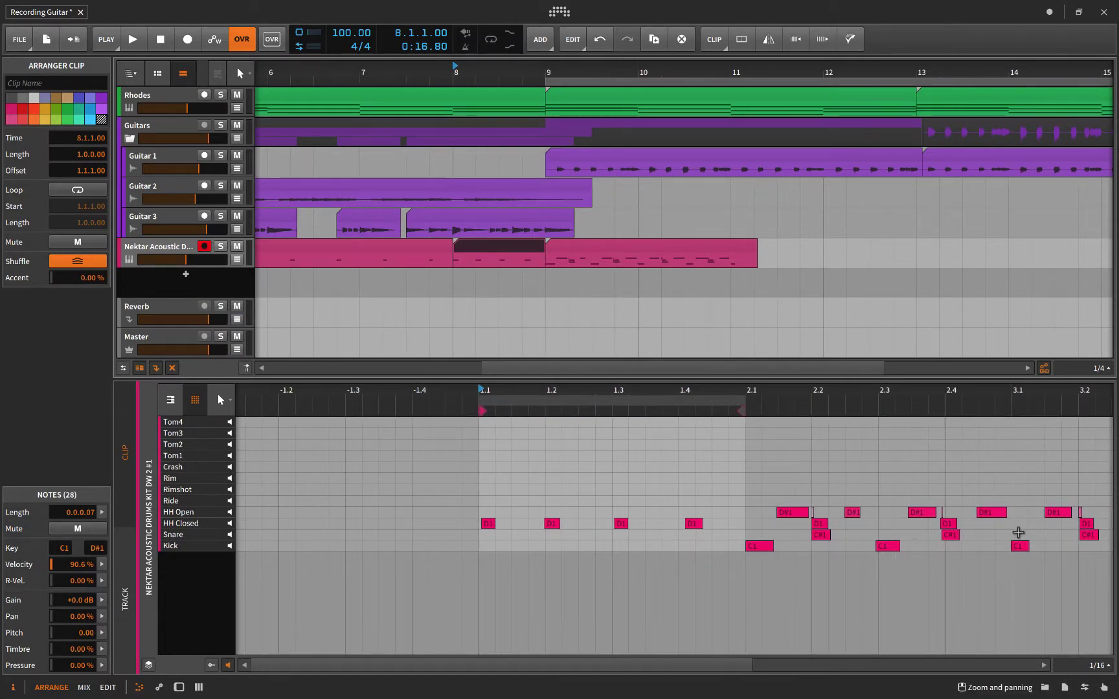
{"action": "scroll", "coordinate": [1018, 532], "scroll_direction": "down", "scroll_amount": 3}
{"action": "scroll", "coordinate": [787, 526], "scroll_direction": "down", "scroll_amount": 1}
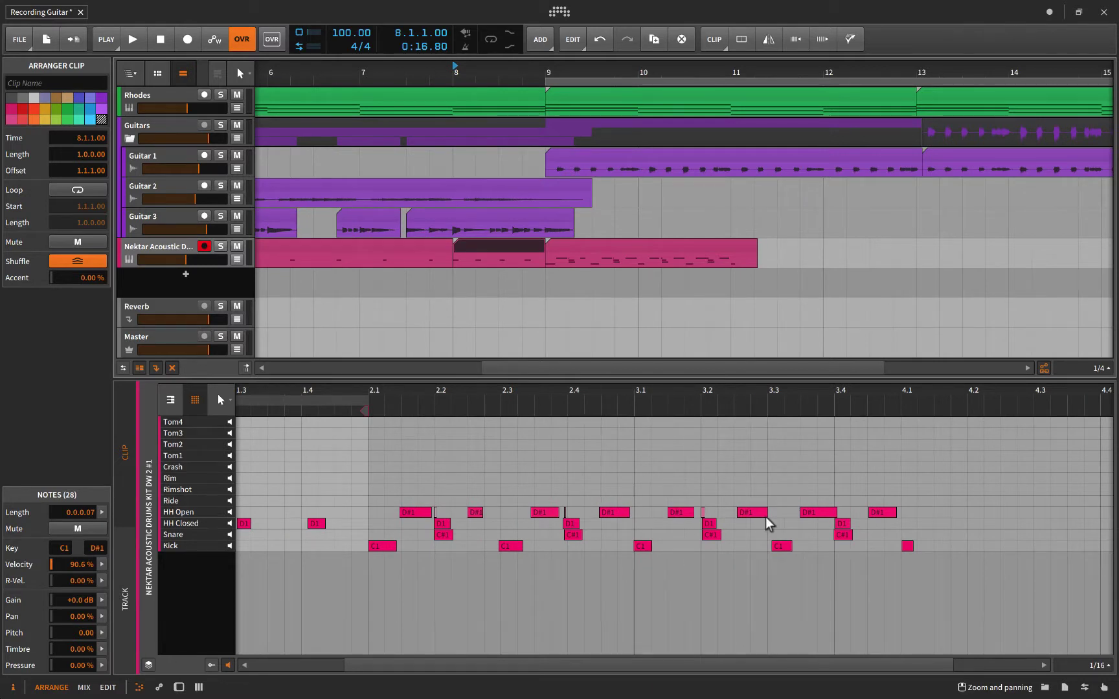
{"action": "scroll", "coordinate": [768, 523], "scroll_direction": "up", "scroll_amount": 4}
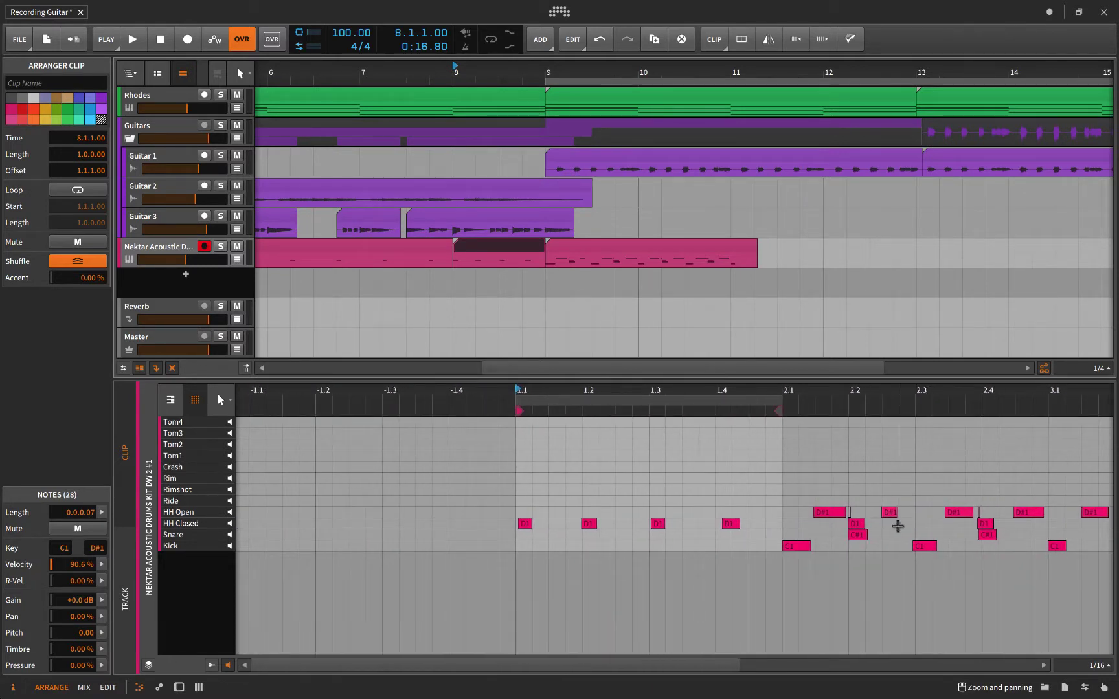
{"action": "left_click", "coordinate": [495, 253]}
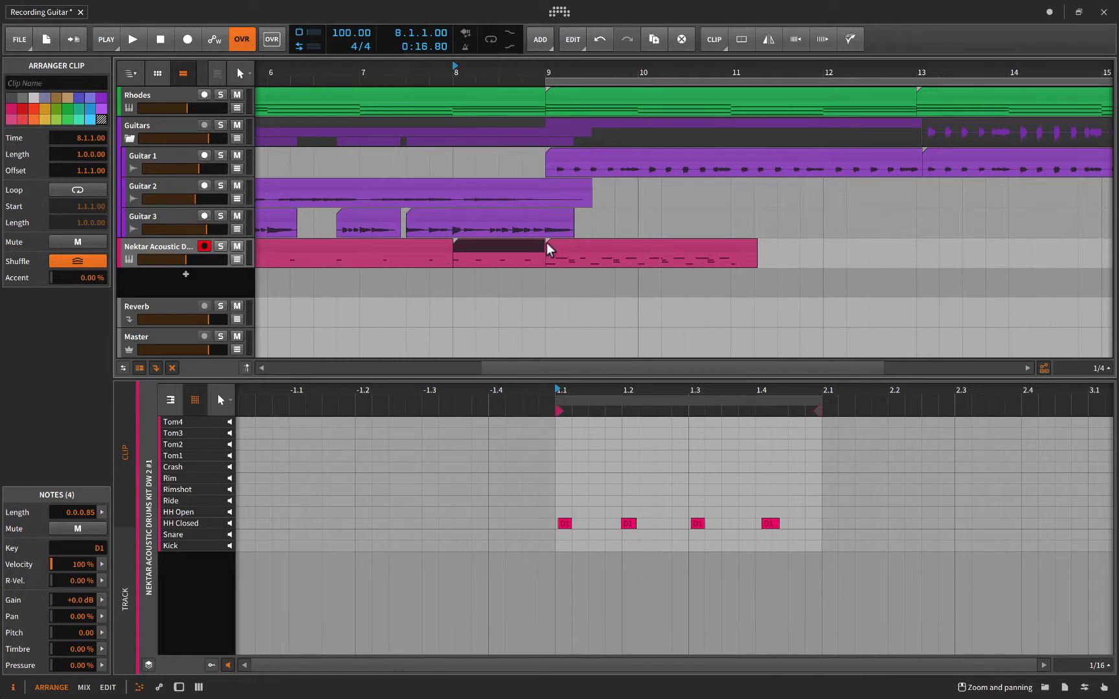
Join the three drum clips into one, then split bar 8 back out separately
{"action": "left_click", "coordinate": [428, 251]}
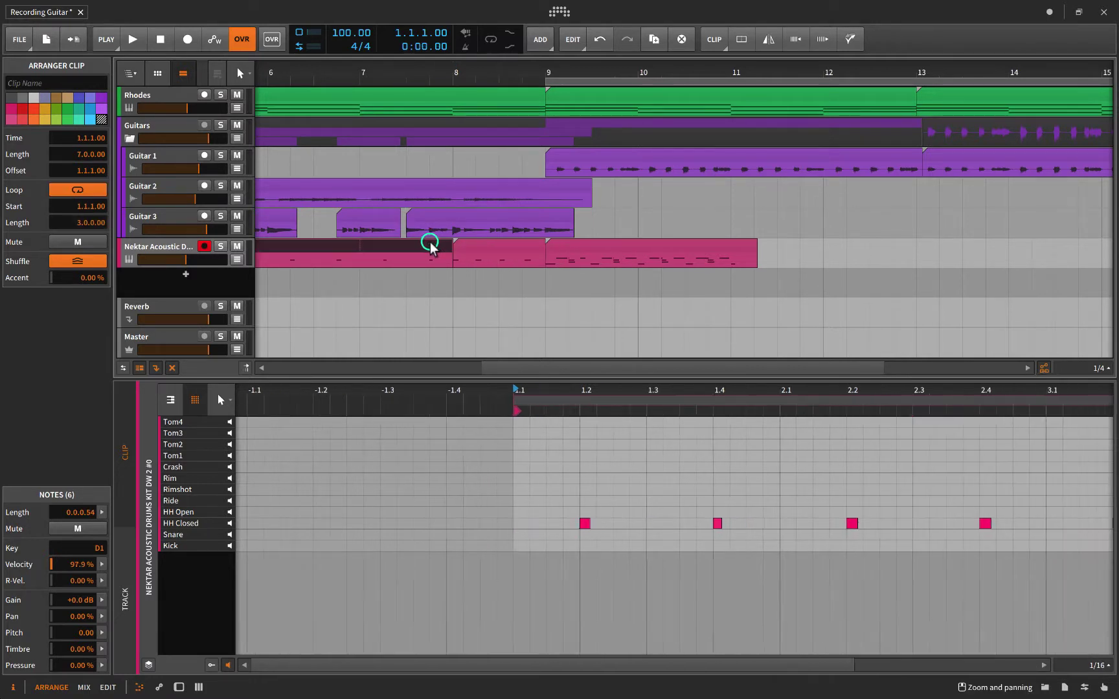
{"action": "left_click", "coordinate": [657, 250], "text": "shift"}
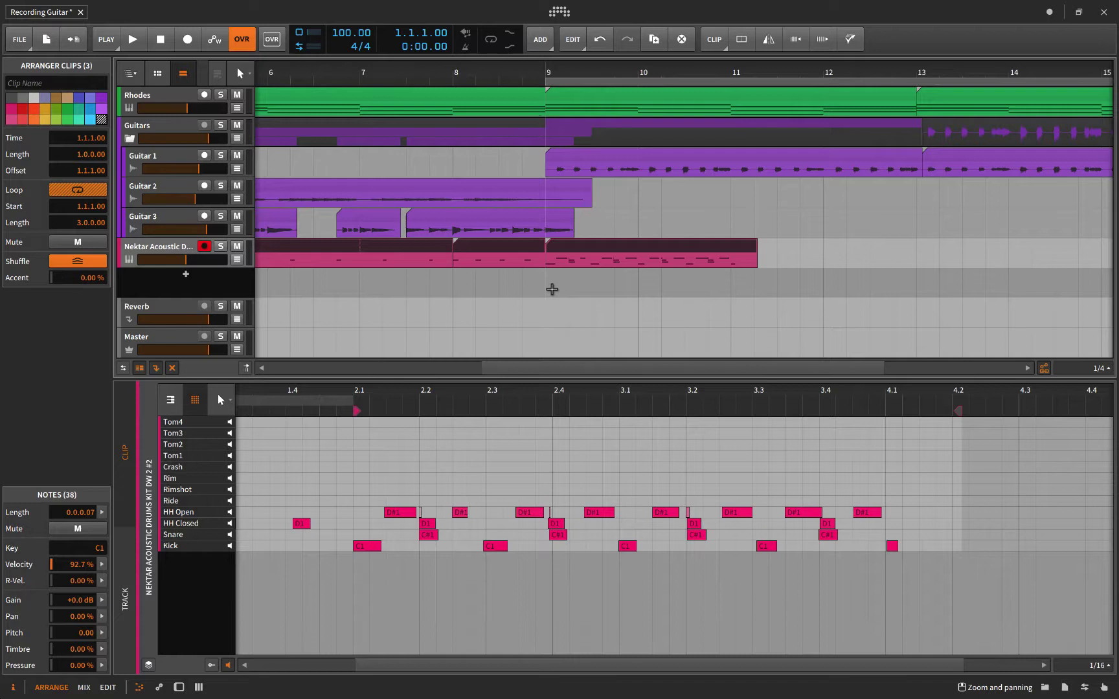
{"action": "key", "text": "ctrl+j"}
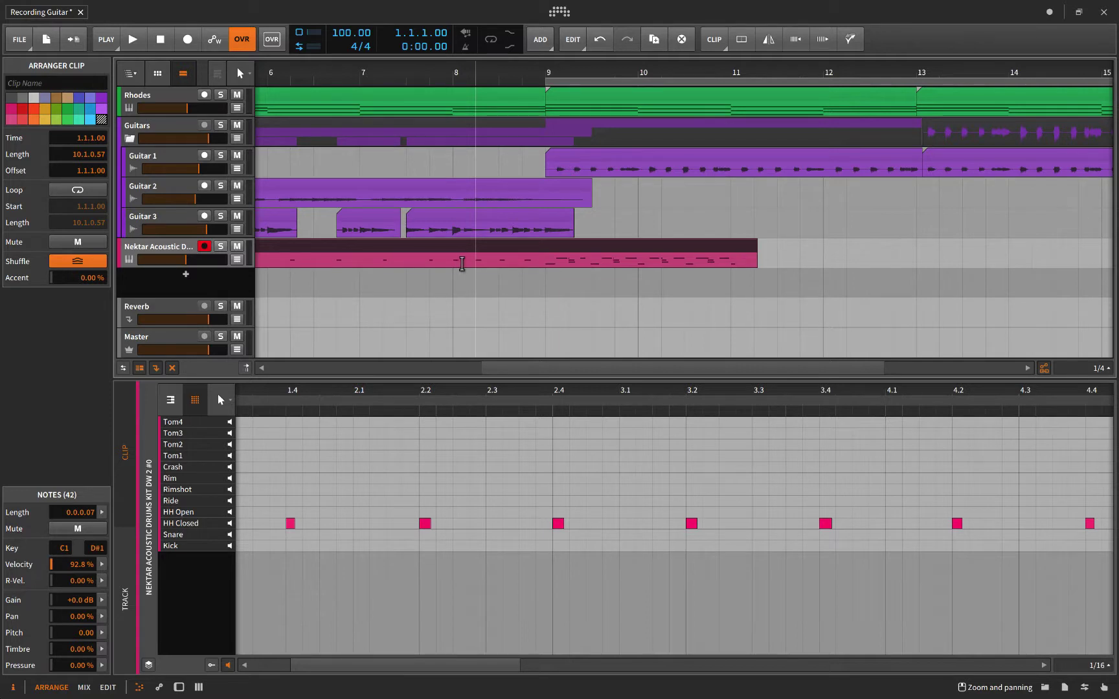
{"action": "left_click", "coordinate": [447, 263]}
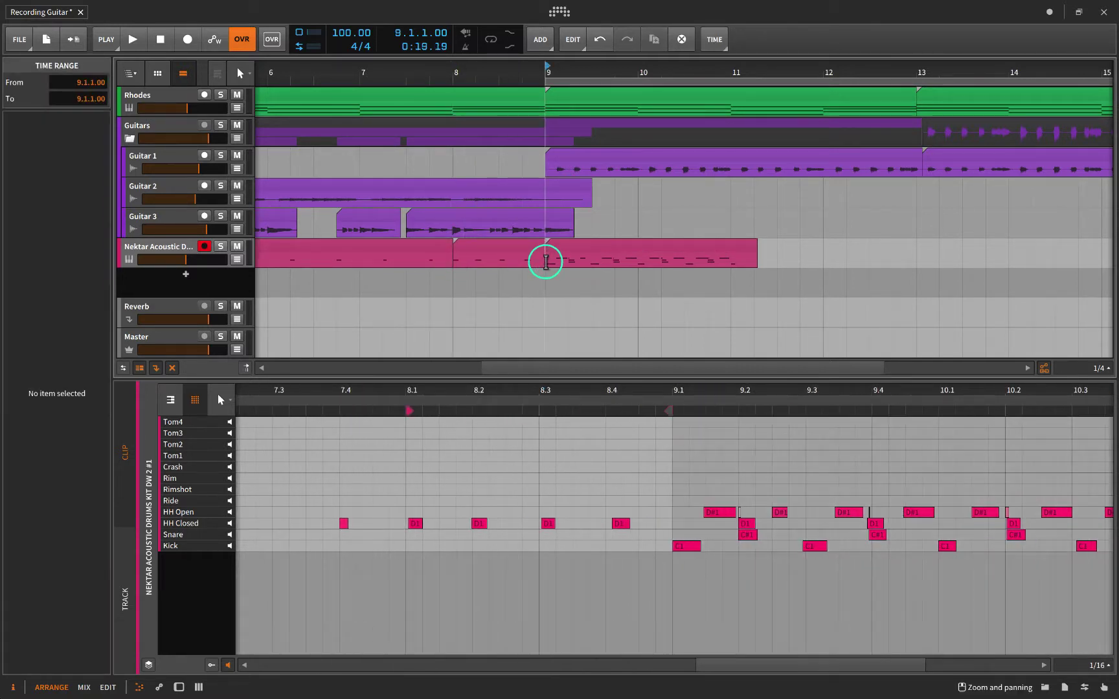
{"action": "double_click", "coordinate": [538, 262]}
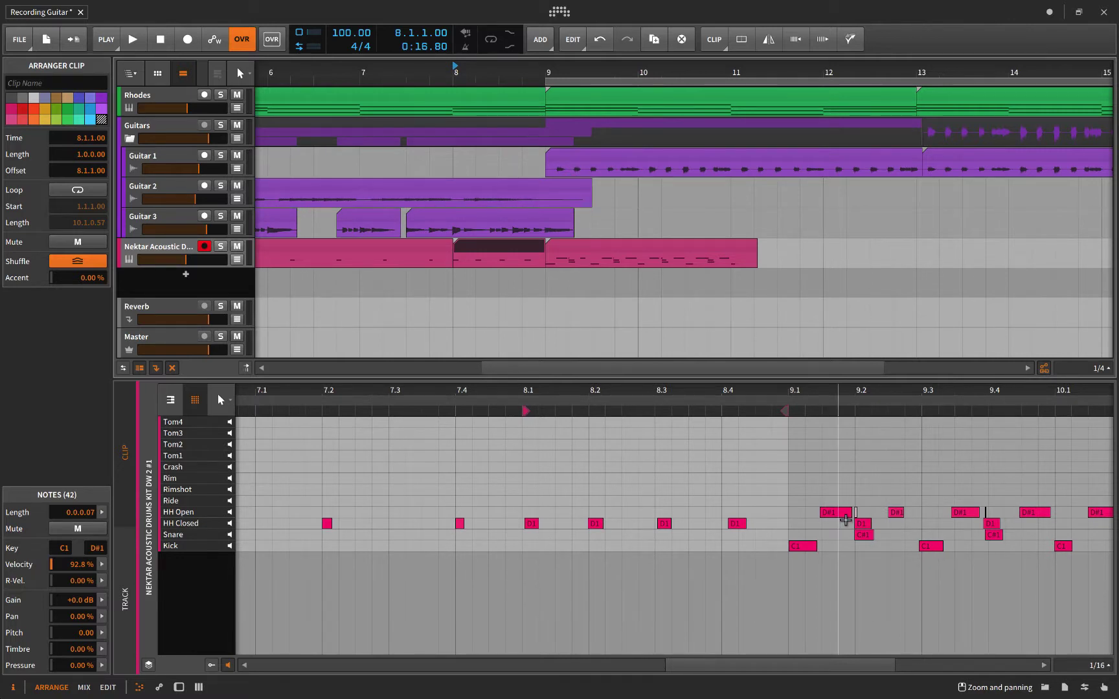
Delete the drum clip part after bar 9 and stretch the clip's end to about bar 11
{"action": "left_click", "coordinate": [569, 257]}
{"action": "key", "text": "Delete"}
{"action": "mouse_move", "coordinate": [544, 250]}
{"action": "left_mouse_down"}
{"action": "mouse_move", "coordinate": [753, 250]}
{"action": "mouse_move", "coordinate": [731, 249]}
{"action": "left_mouse_up"}
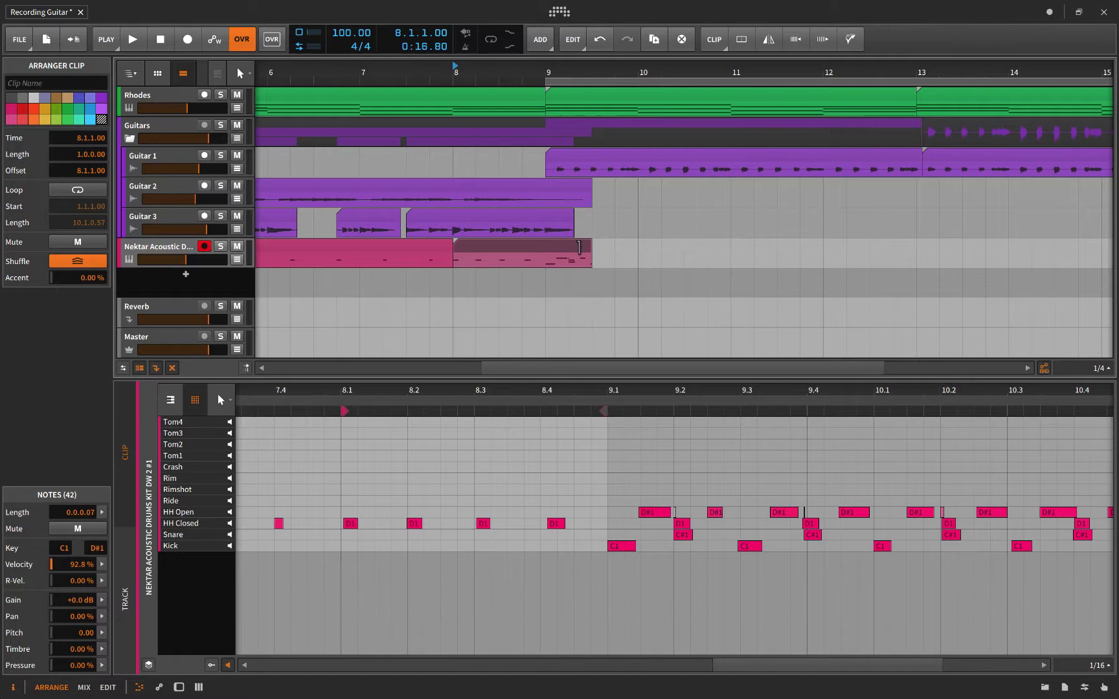
{"action": "left_click", "coordinate": [551, 252]}
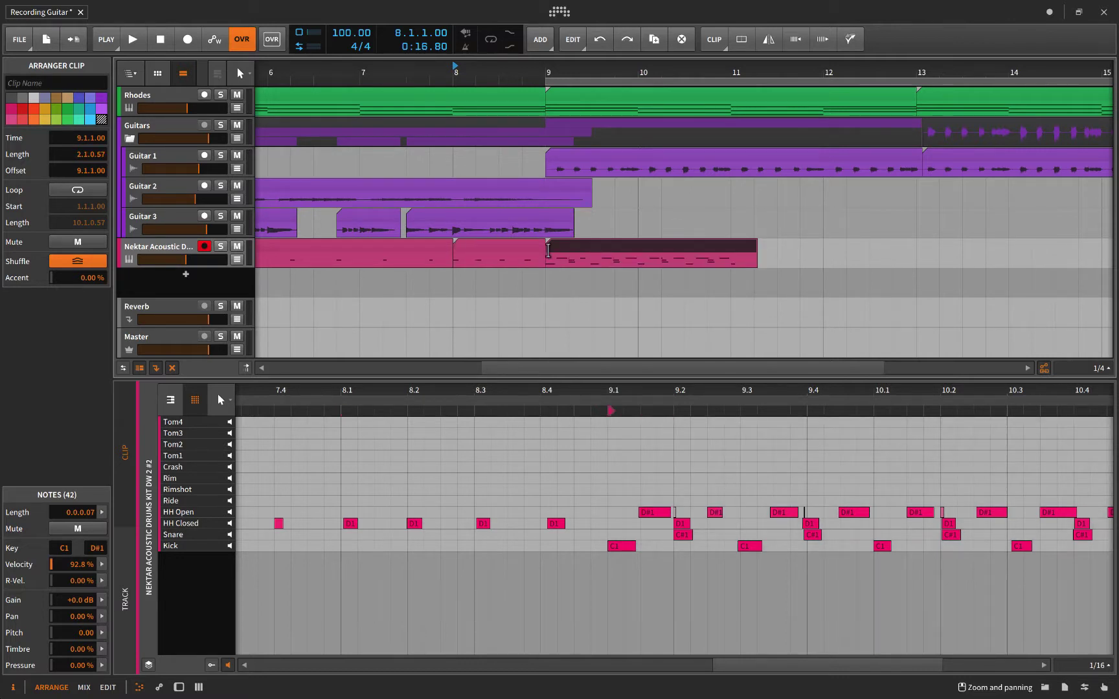
Quantize the bar 8 clip's closed hi-hat notes, then open the bar 9 clip's notes
{"action": "left_click", "coordinate": [498, 250]}
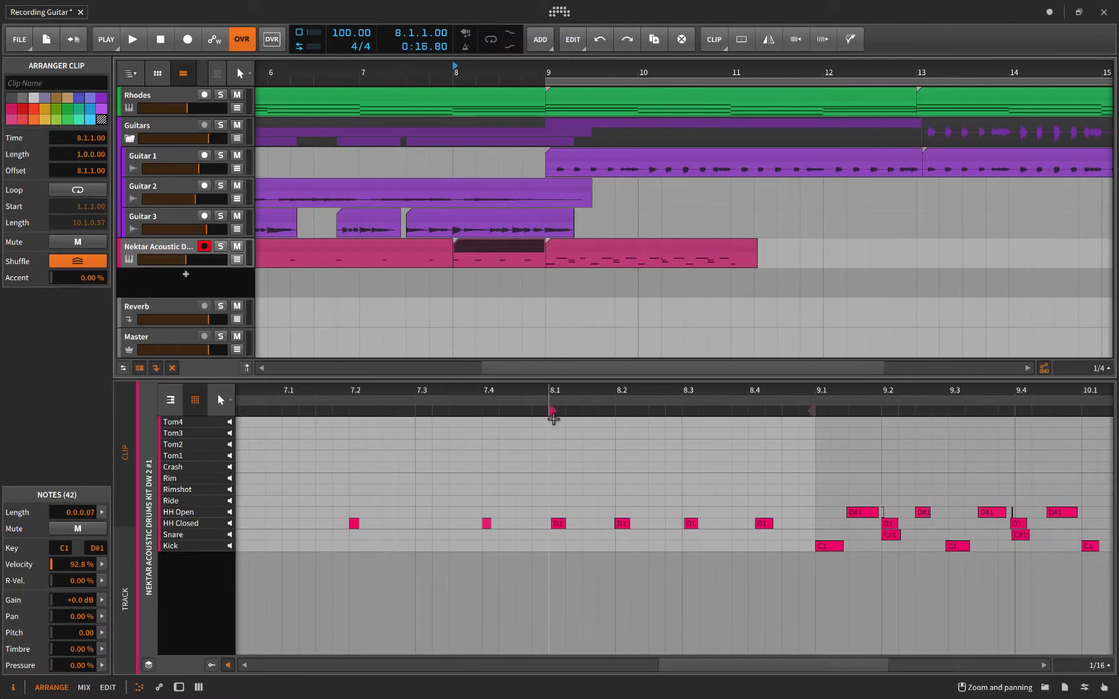
{"action": "double_click", "coordinate": [482, 247]}
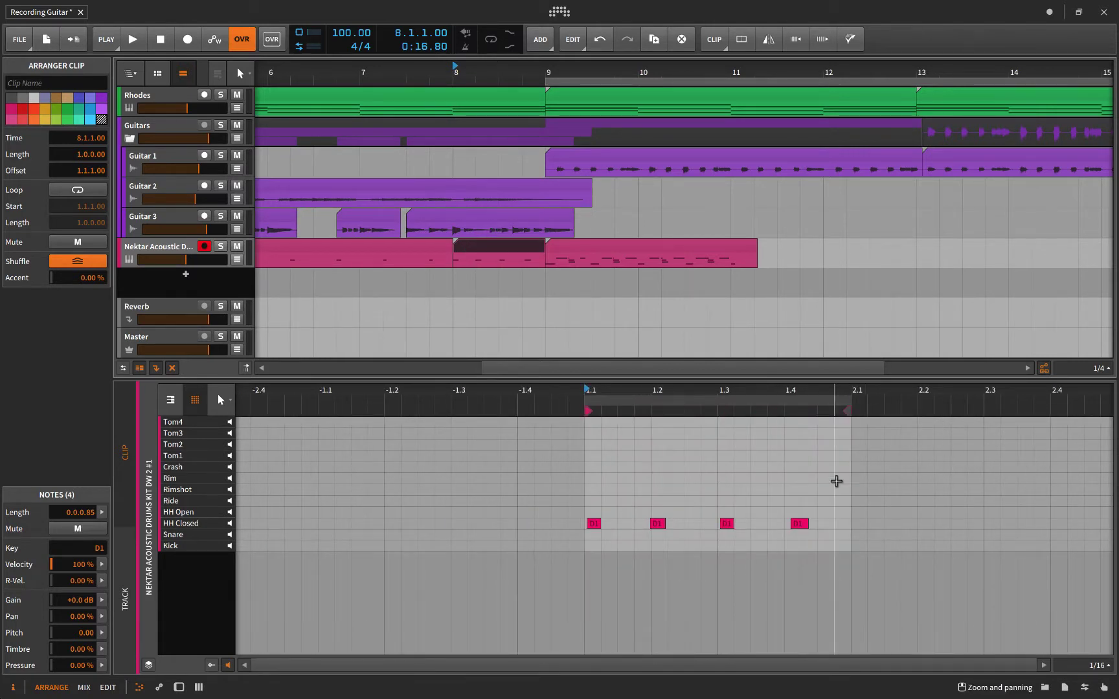
{"action": "mouse_move", "coordinate": [626, 576]}
{"action": "left_mouse_down"}
{"action": "mouse_move", "coordinate": [833, 486]}
{"action": "mouse_move", "coordinate": [553, 593]}
{"action": "left_mouse_up"}
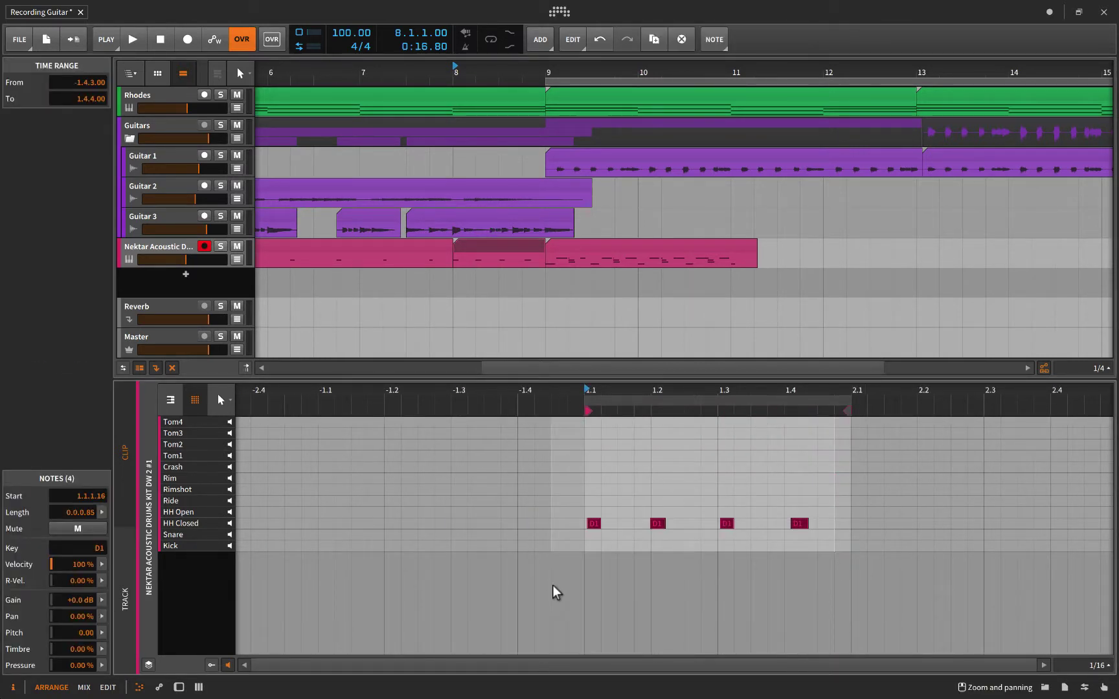
{"action": "key", "text": "q"}
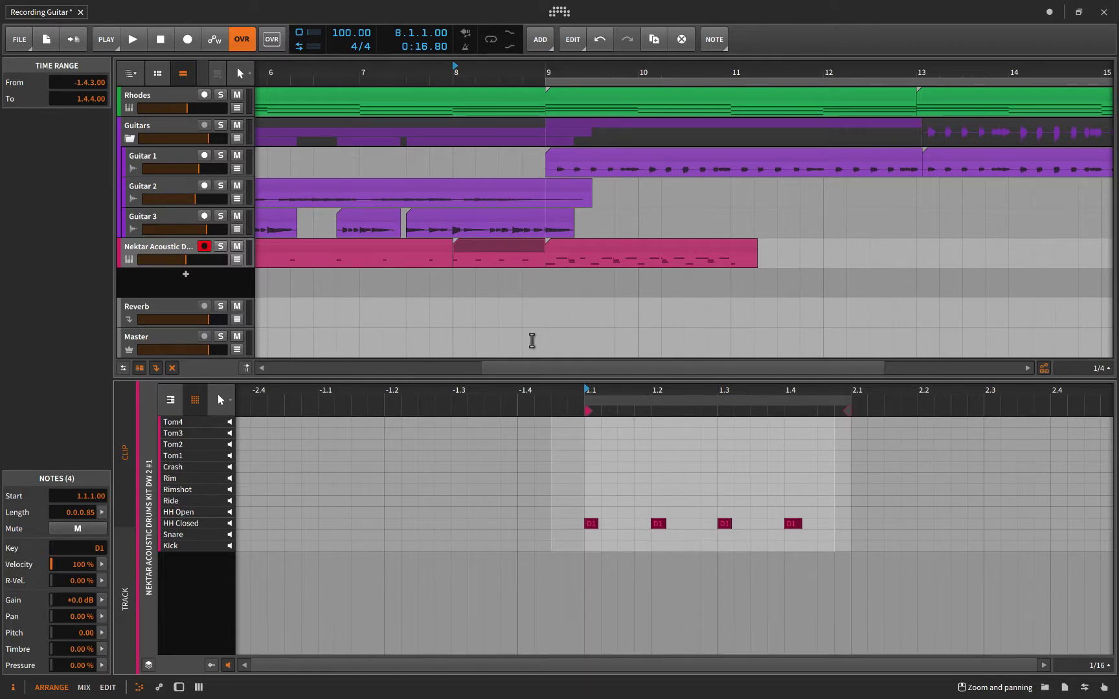
{"action": "left_click", "coordinate": [581, 249]}
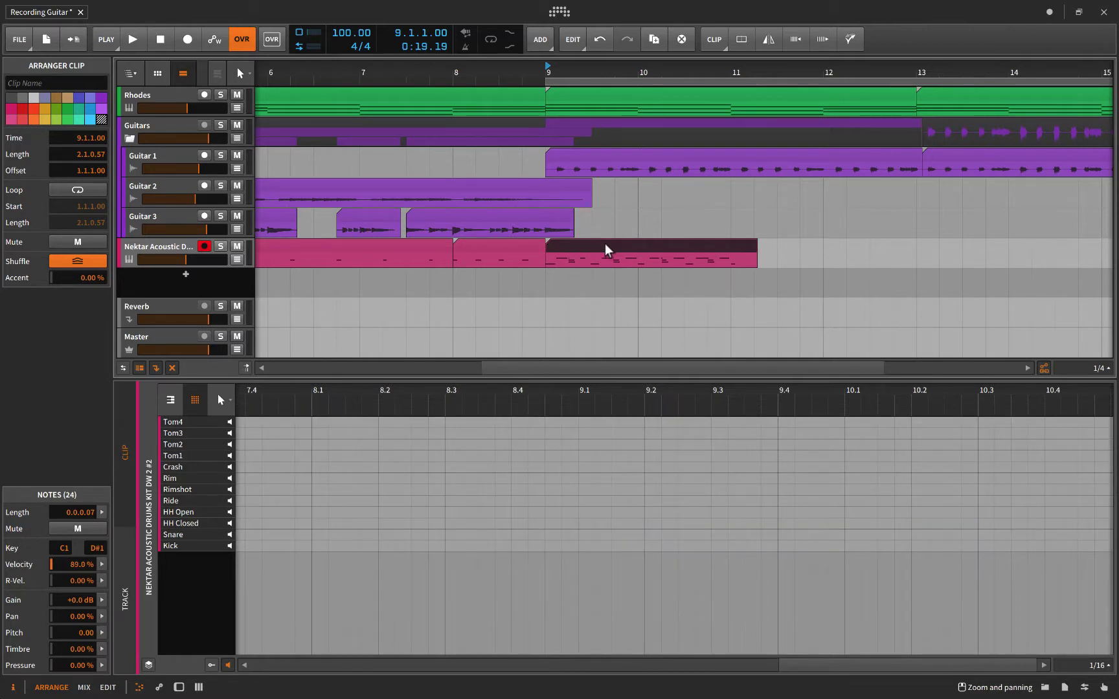
{"action": "double_click", "coordinate": [605, 250]}
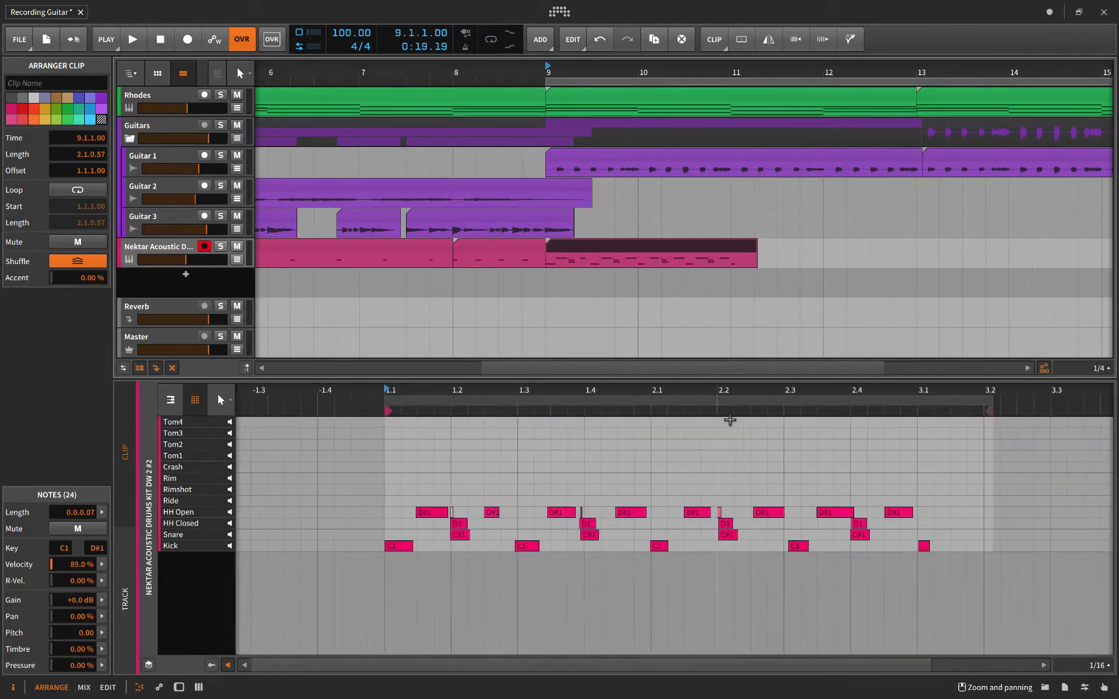
{"action": "scroll", "coordinate": [730, 421], "scroll_direction": "down", "scroll_amount": 1}
{"action": "scroll", "coordinate": [743, 532], "scroll_direction": "up", "scroll_amount": 3}
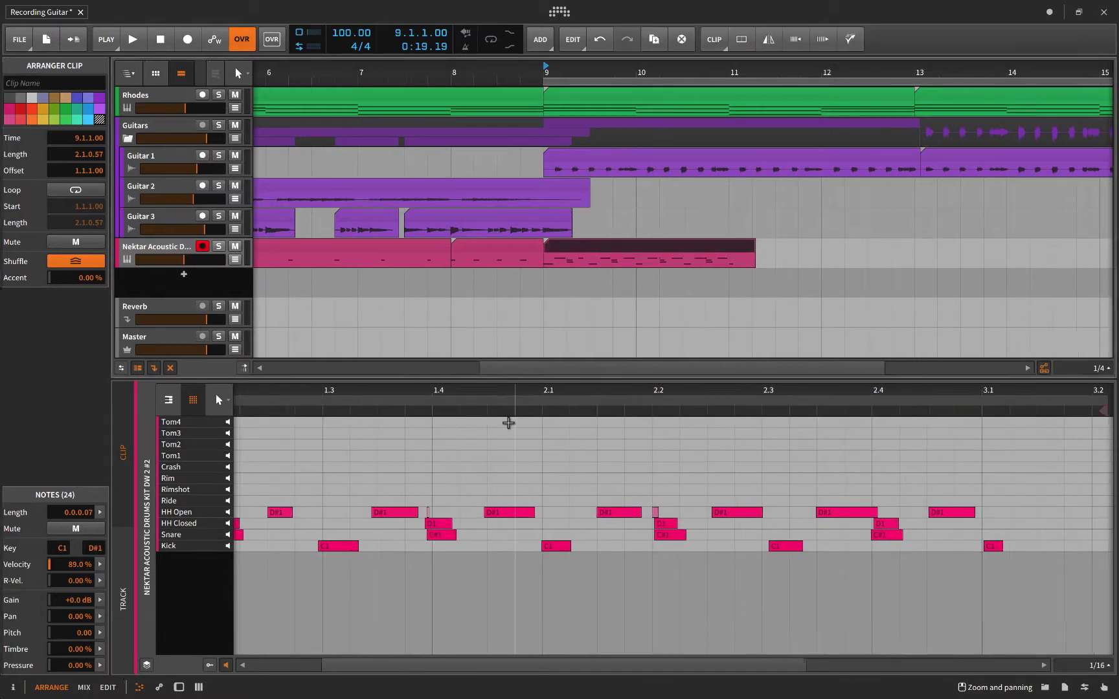
Hide the inspector, toggle the full-height editing layout and back, and audition the drum pattern
{"action": "key", "text": "i"}
{"action": "key", "text": "shift+Tab"}
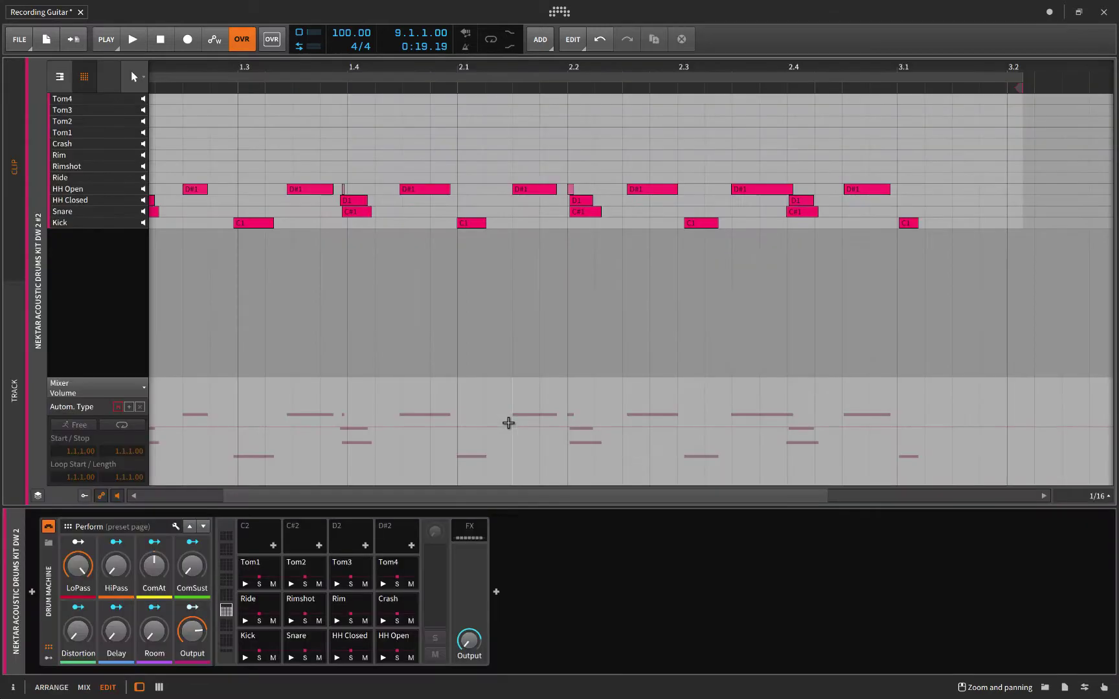
{"action": "scroll", "coordinate": [253, 243], "scroll_direction": "up", "scroll_amount": 2}
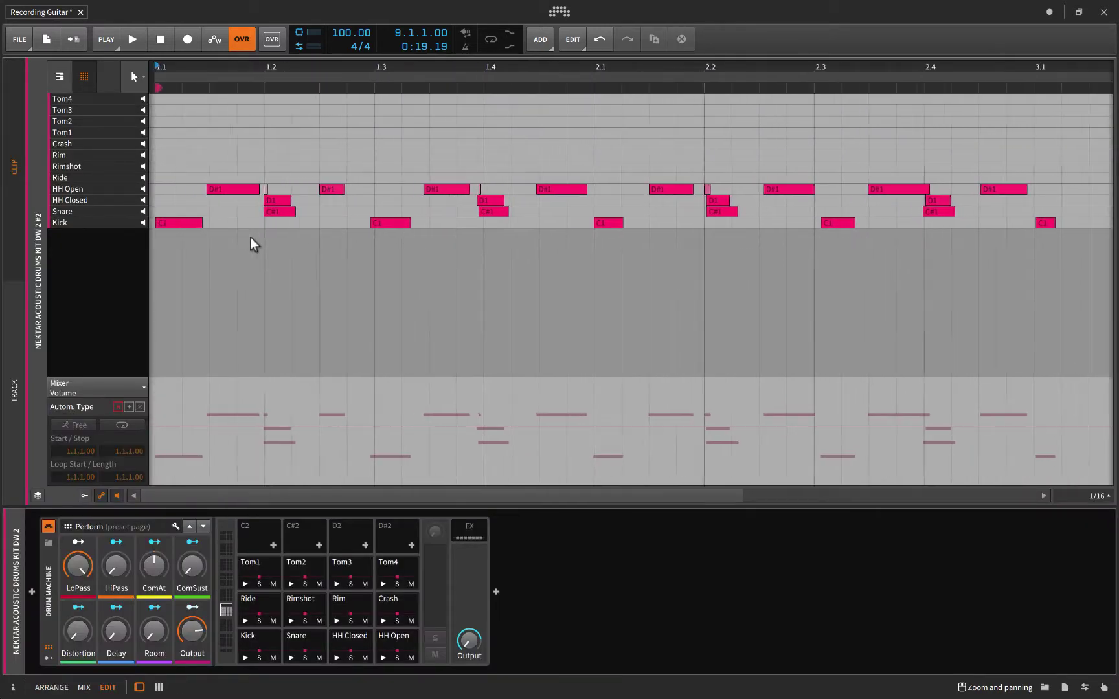
{"action": "scroll", "coordinate": [253, 244], "scroll_direction": "up", "scroll_amount": 2}
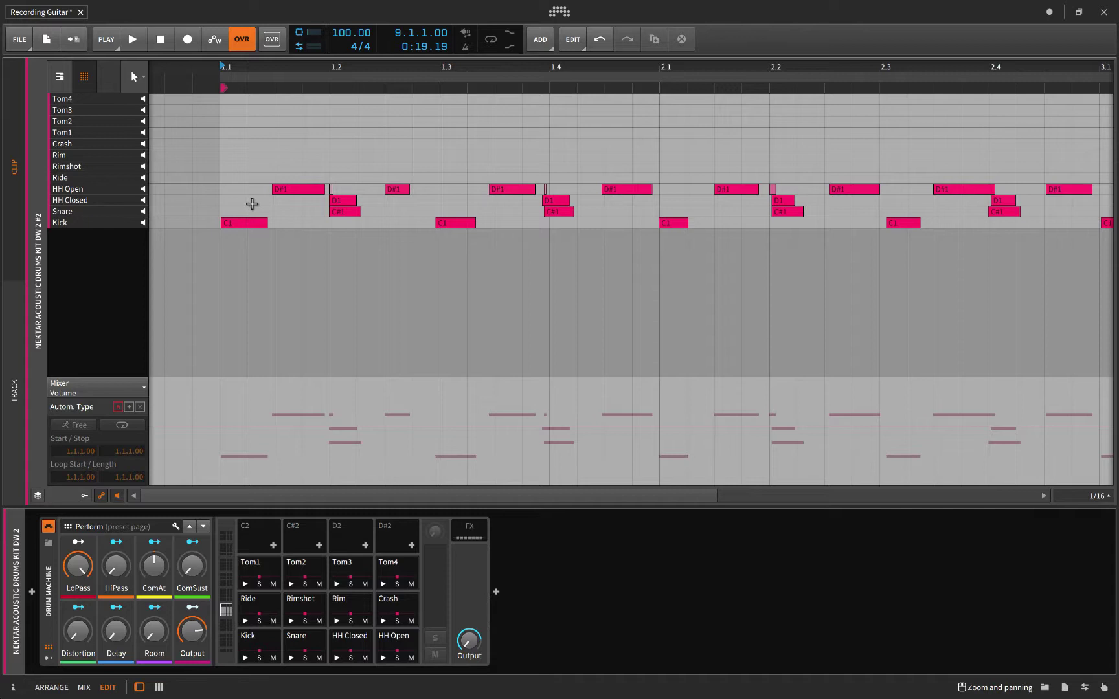
{"action": "key", "text": "shift+Tab"}
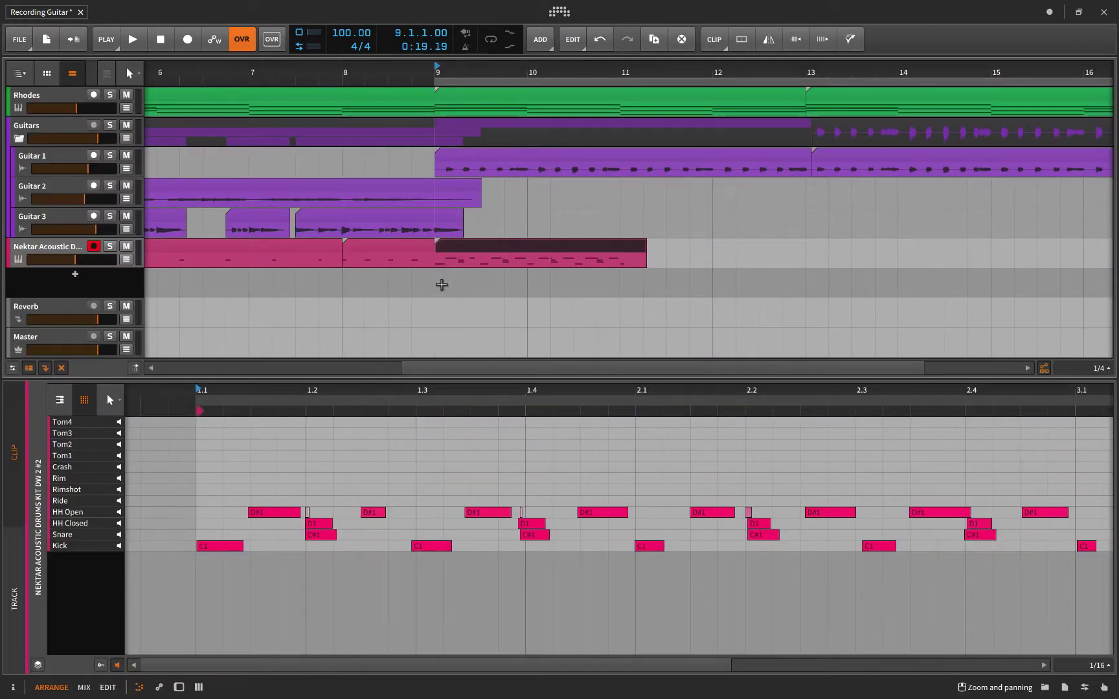
{"action": "left_click", "coordinate": [441, 284]}
{"action": "key", "text": "space"}
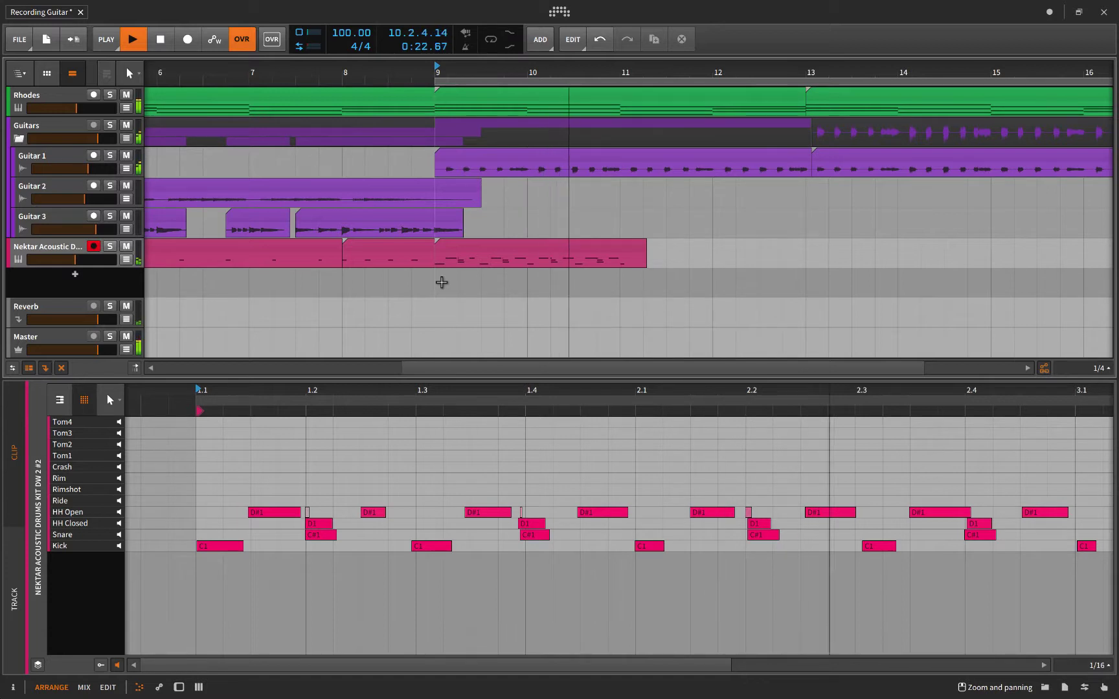
{"action": "key", "text": "space"}
Enlarge the note editor and add open hi-hat notes at beats 1.2 and 1.4
{"action": "left_click_drag", "start_coordinate": [382, 378], "coordinate": [382, 257]}
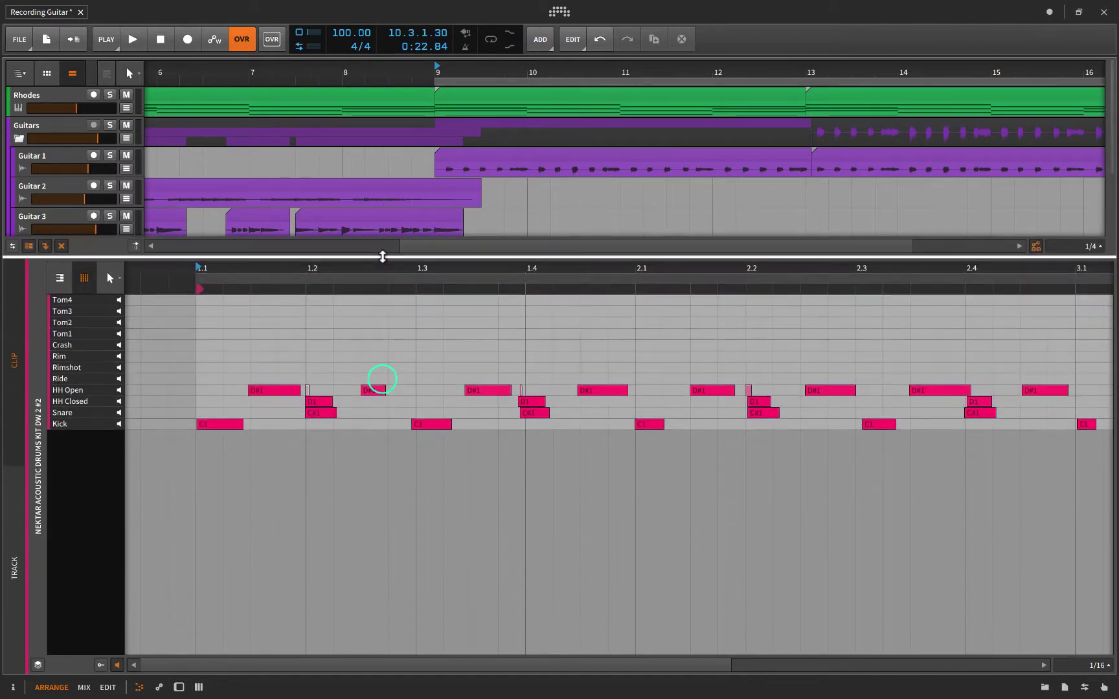
{"action": "double_click", "coordinate": [313, 389]}
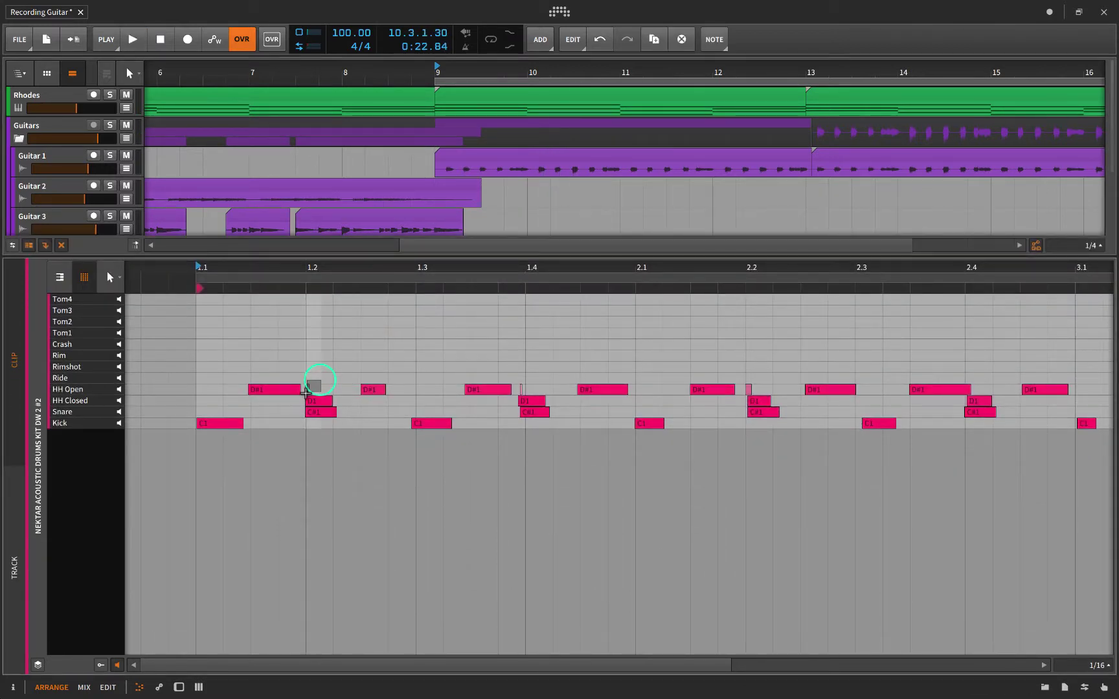
{"action": "double_click", "coordinate": [525, 389]}
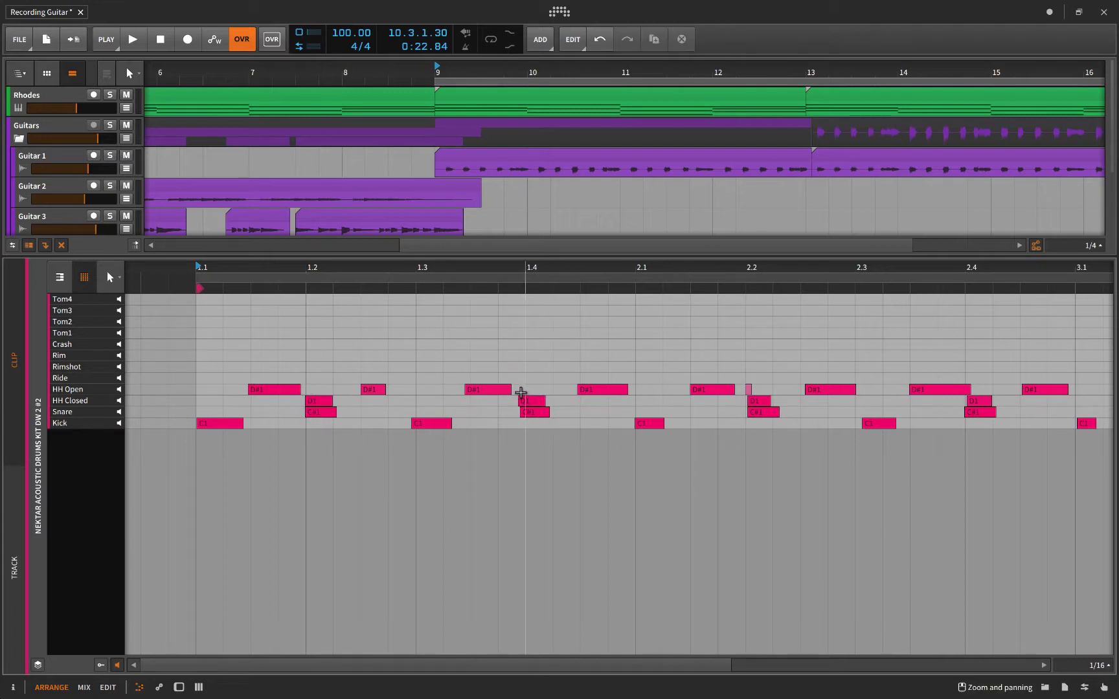
{"action": "key", "text": "1"}
{"action": "key", "text": "5"}
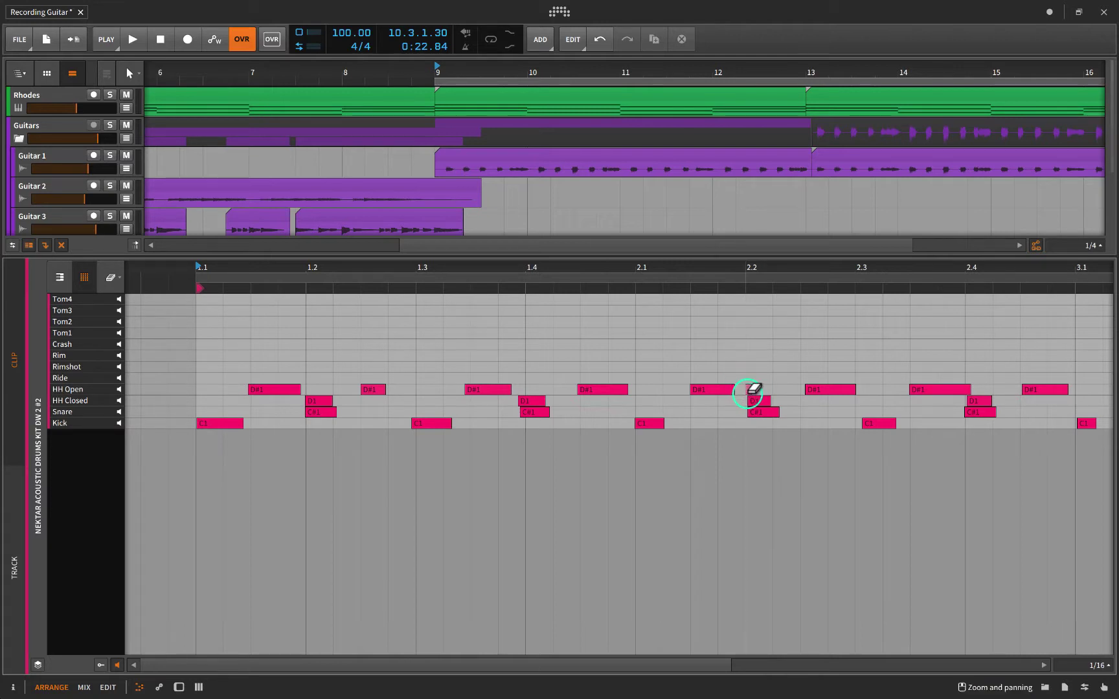
Erase the tiny open hi-hat note near beat 2.2 and quantize all the clip's notes
{"action": "left_click", "coordinate": [753, 390]}
{"action": "scroll", "coordinate": [753, 389], "scroll_direction": "up", "scroll_amount": 4}
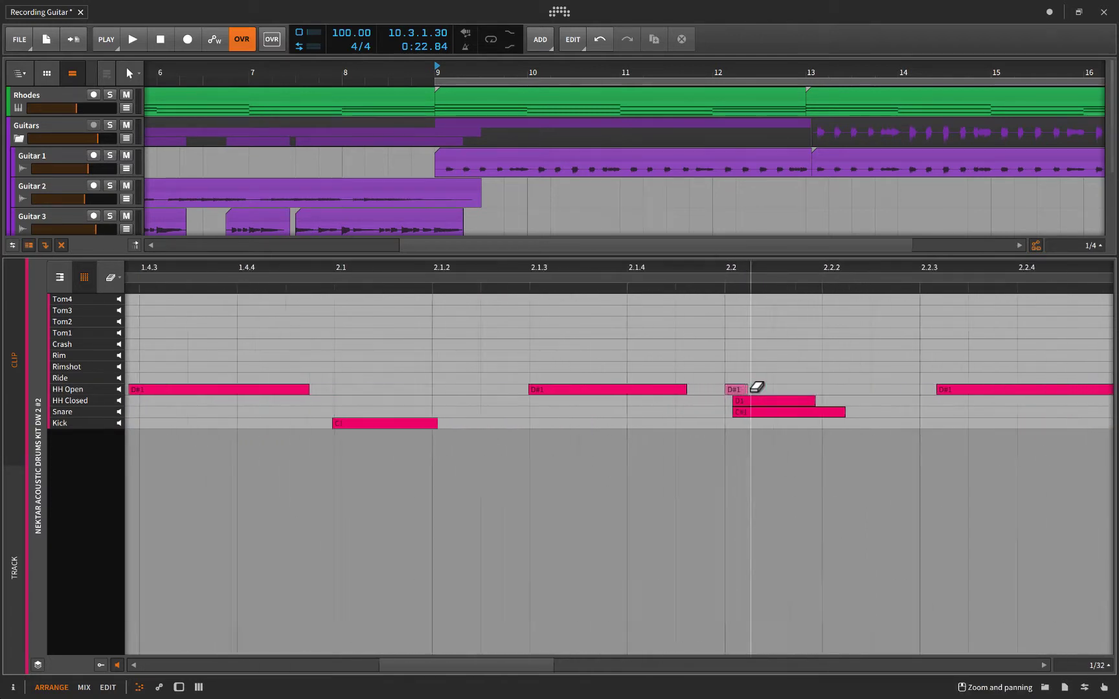
{"action": "scroll", "coordinate": [754, 390], "scroll_direction": "up", "scroll_amount": 2}
{"action": "scroll", "coordinate": [742, 387], "scroll_direction": "down", "scroll_amount": 3}
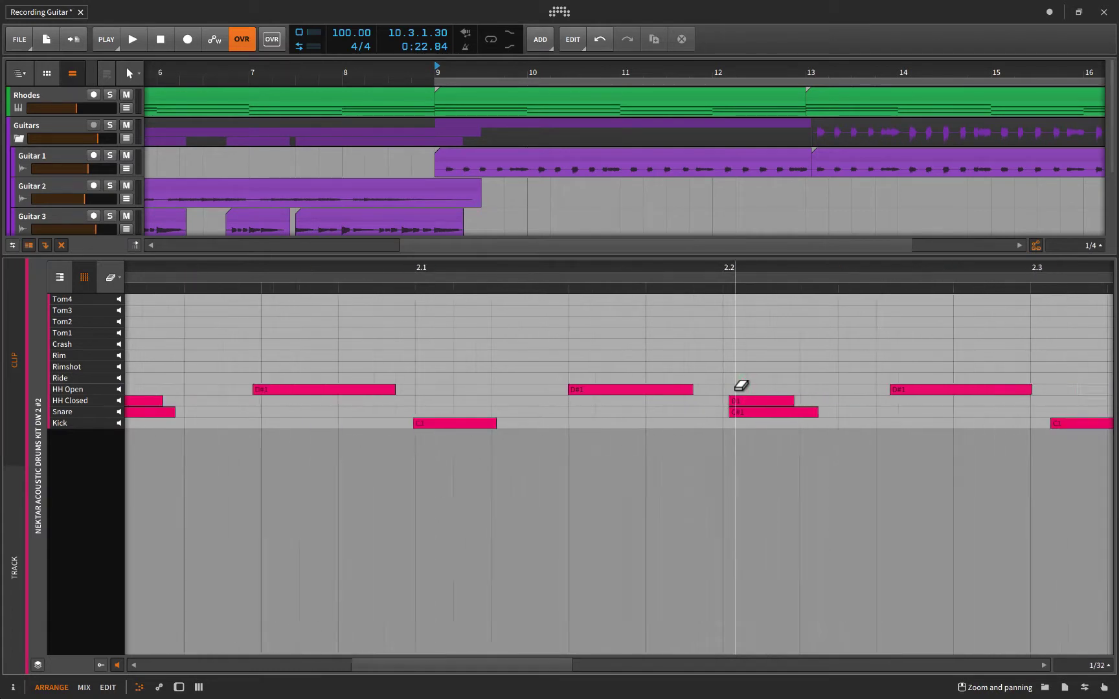
{"action": "scroll", "coordinate": [742, 388], "scroll_direction": "down", "scroll_amount": 3}
{"action": "scroll", "coordinate": [742, 387], "scroll_direction": "up", "scroll_amount": 3}
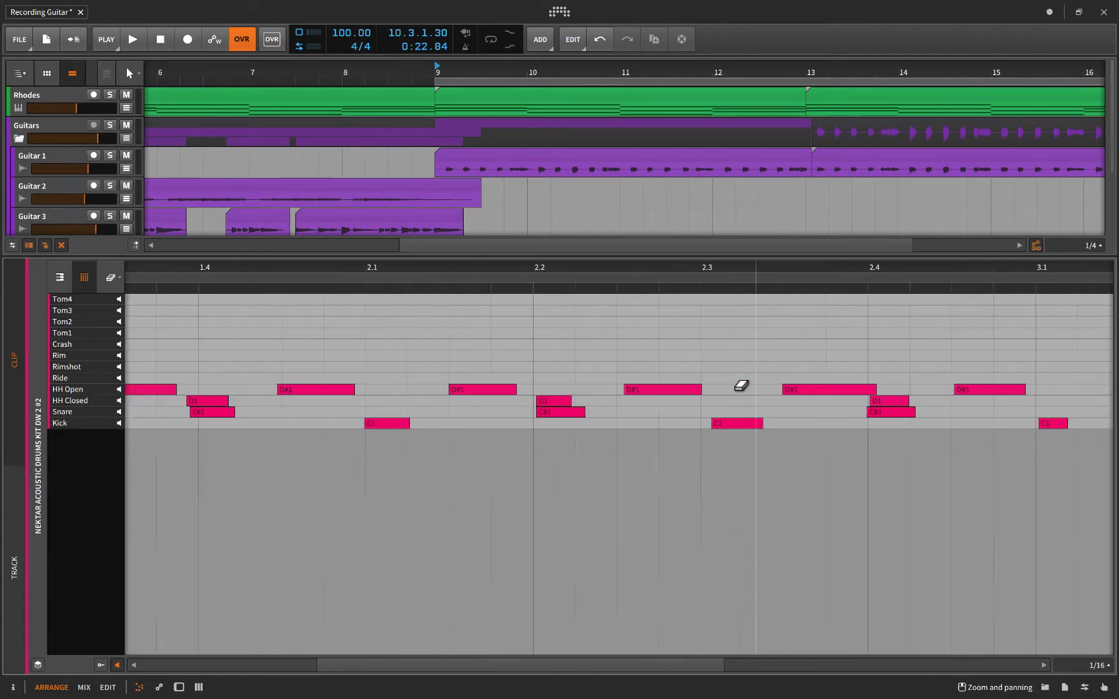
{"action": "scroll", "coordinate": [742, 387], "scroll_direction": "up", "scroll_amount": 3}
{"action": "scroll", "coordinate": [742, 387], "scroll_direction": "up", "scroll_amount": 2}
{"action": "scroll", "coordinate": [741, 388], "scroll_direction": "up", "scroll_amount": 2}
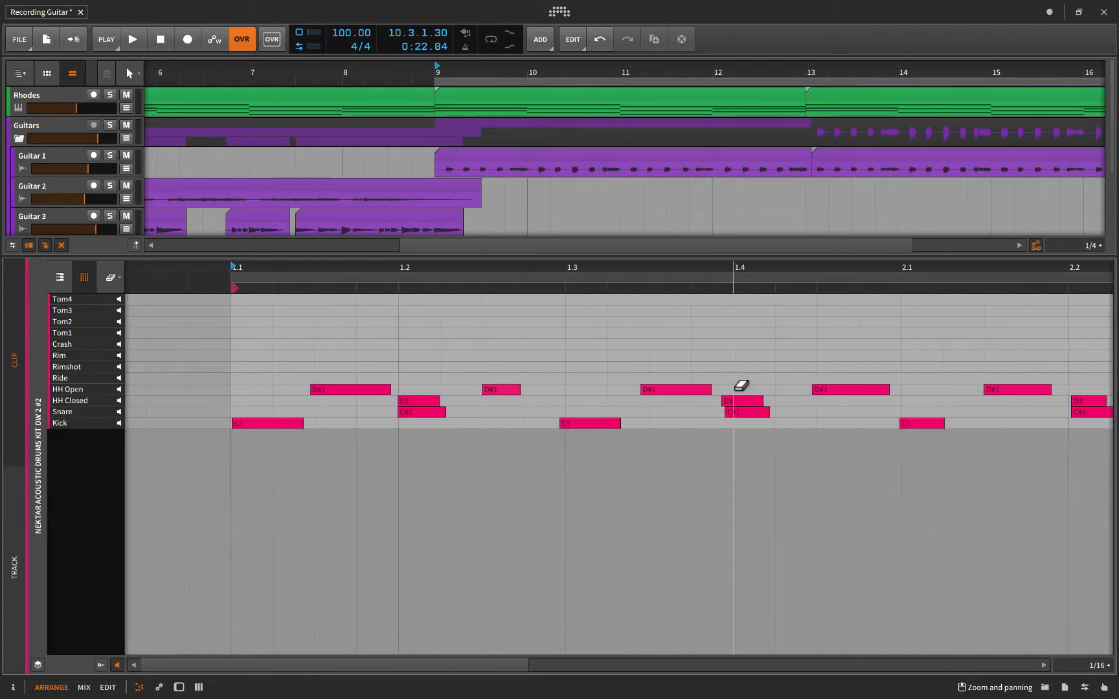
{"action": "scroll", "coordinate": [741, 387], "scroll_direction": "up", "scroll_amount": 2}
{"action": "scroll", "coordinate": [742, 388], "scroll_direction": "up", "scroll_amount": 1}
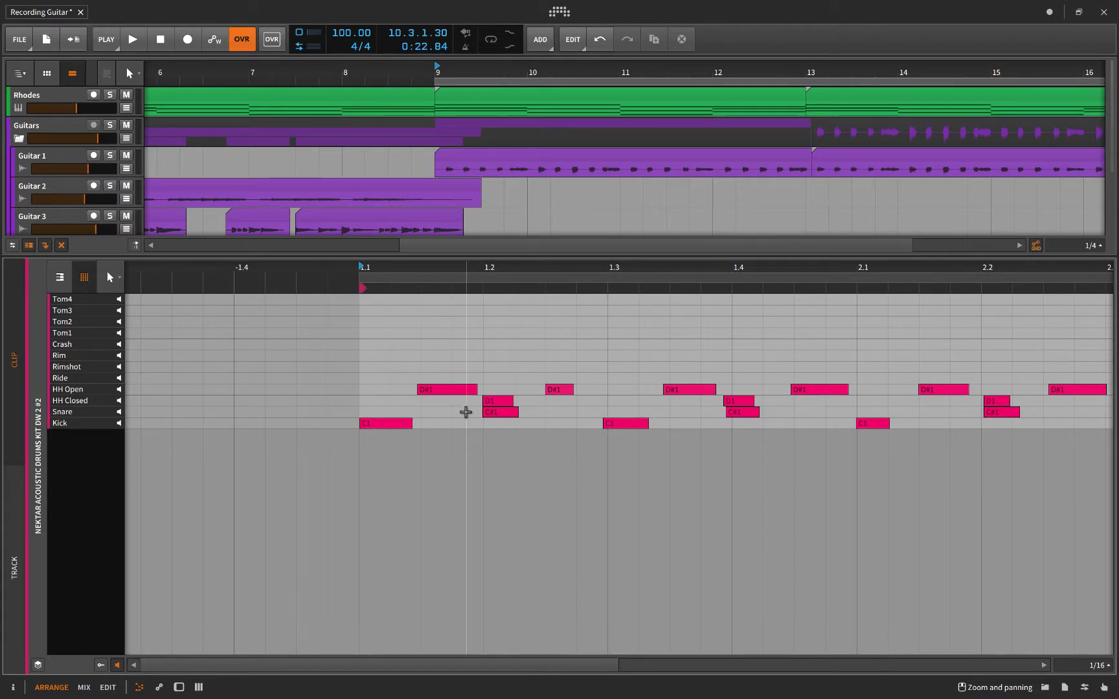
{"action": "key", "text": "ctrl+a"}
{"action": "scroll", "coordinate": [466, 412], "scroll_direction": "right", "scroll_amount": 2}
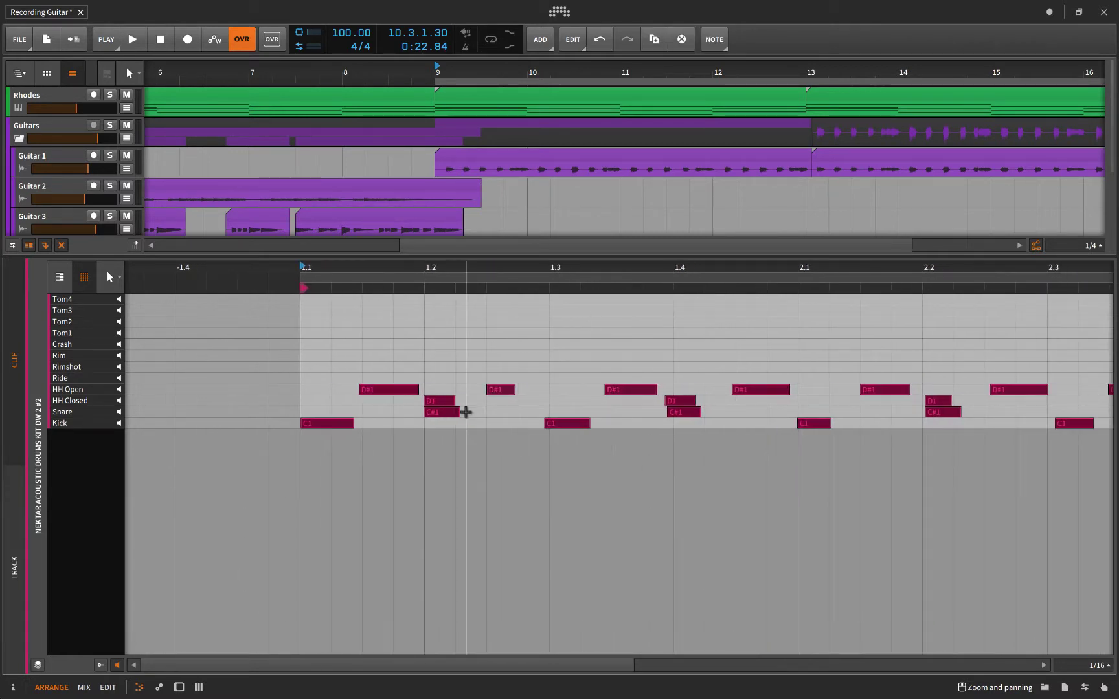
{"action": "key", "text": "q"}
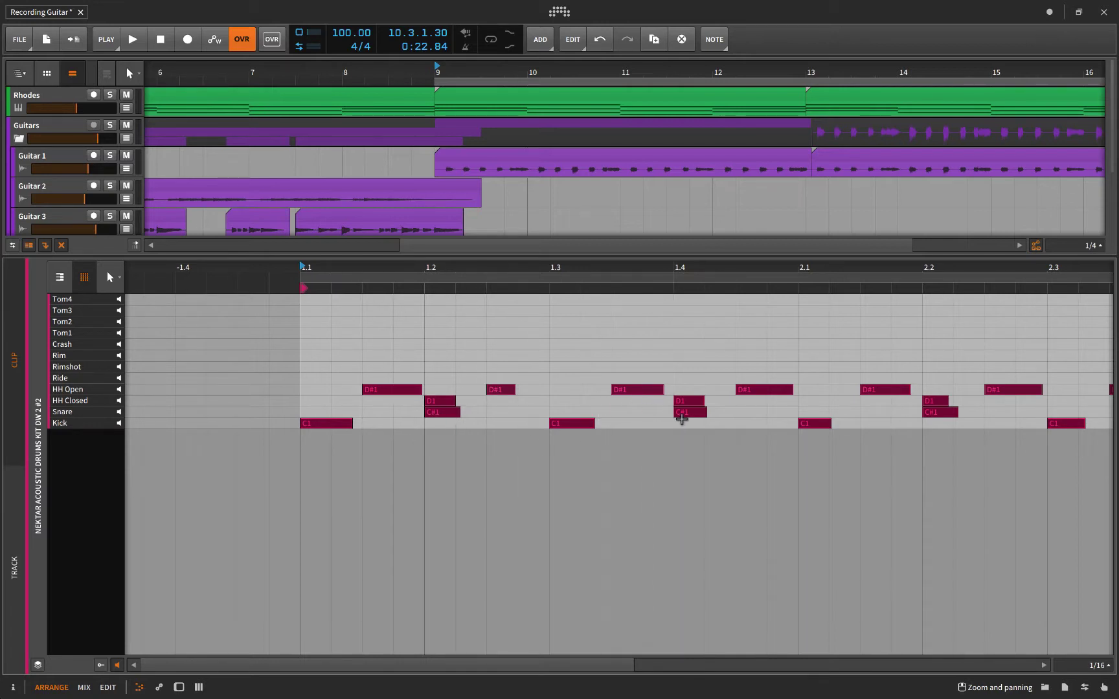
{"action": "scroll", "coordinate": [682, 417], "scroll_direction": "right", "scroll_amount": 3}
{"action": "scroll", "coordinate": [877, 417], "scroll_direction": "right", "scroll_amount": 2}
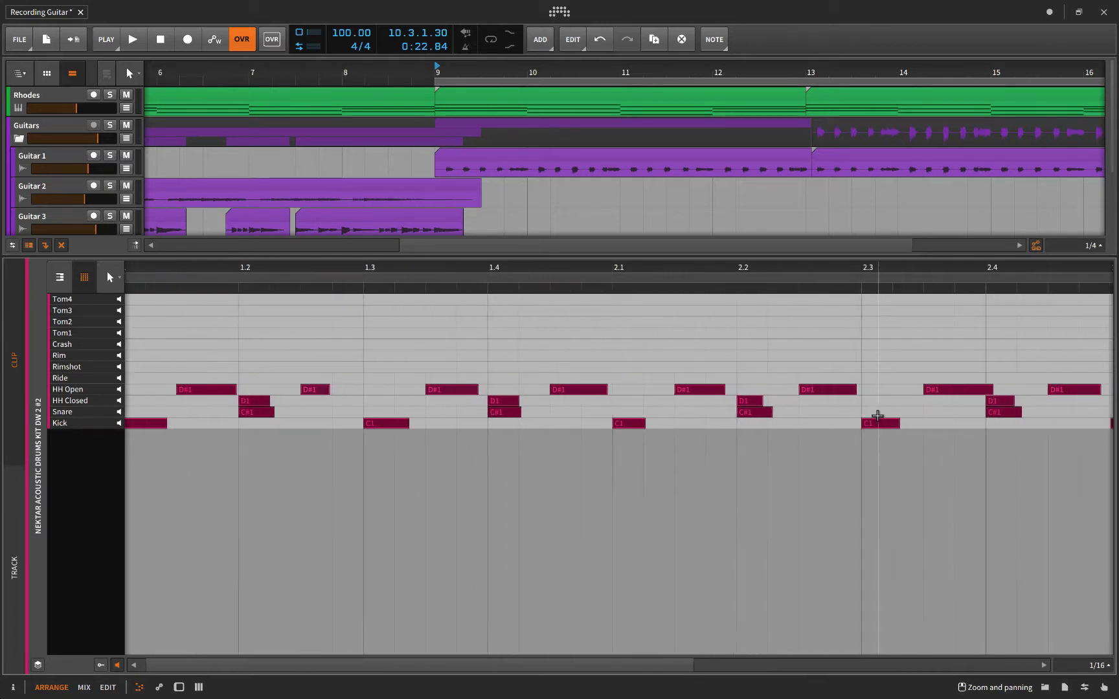
{"action": "scroll", "coordinate": [876, 416], "scroll_direction": "right", "scroll_amount": 2}
{"action": "scroll", "coordinate": [877, 416], "scroll_direction": "left", "scroll_amount": 5}
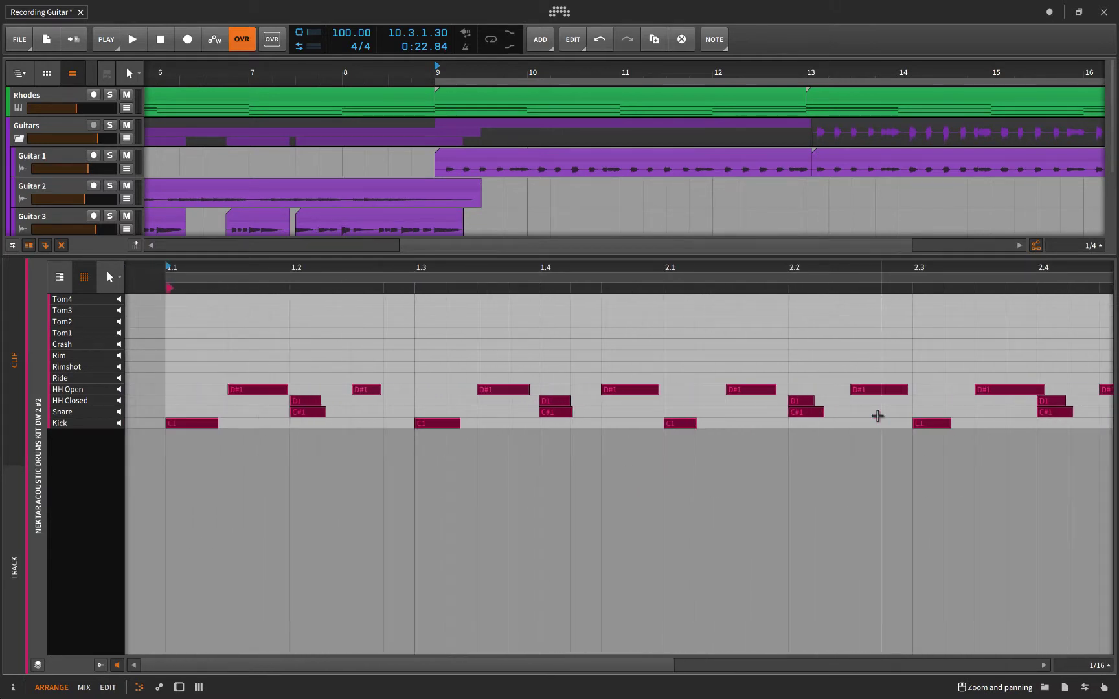
{"action": "scroll", "coordinate": [878, 417], "scroll_direction": "left", "scroll_amount": 4}
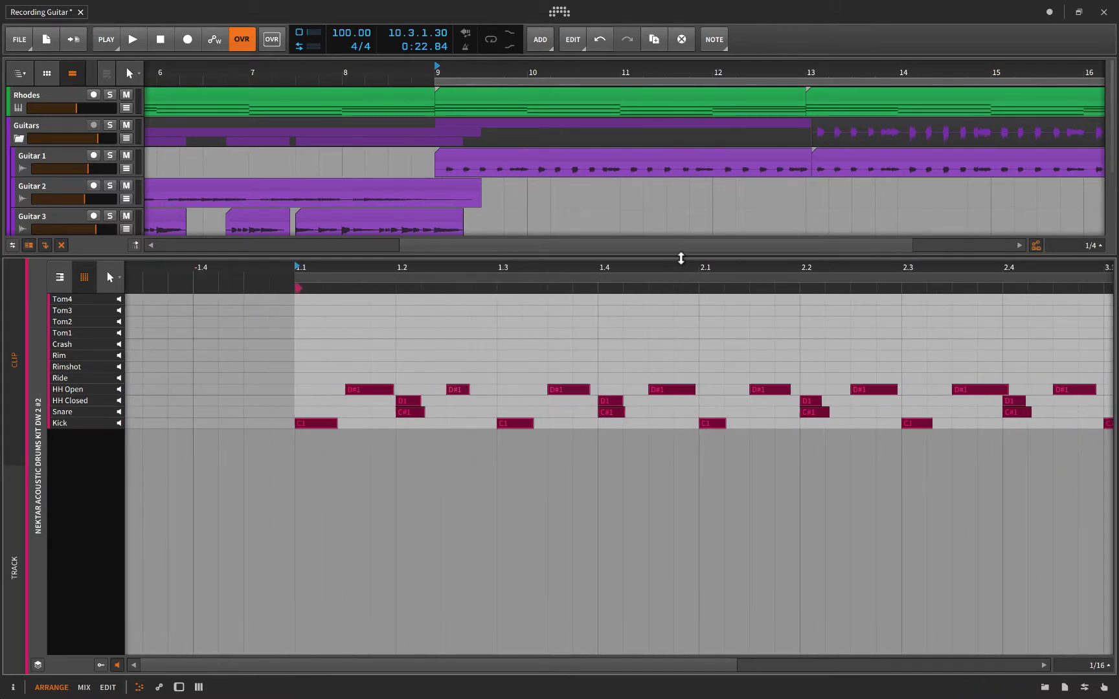
Trim the bar 9 drum clip to end at bar 11 and audition the result
{"action": "left_click_drag", "start_coordinate": [681, 258], "coordinate": [681, 419]}
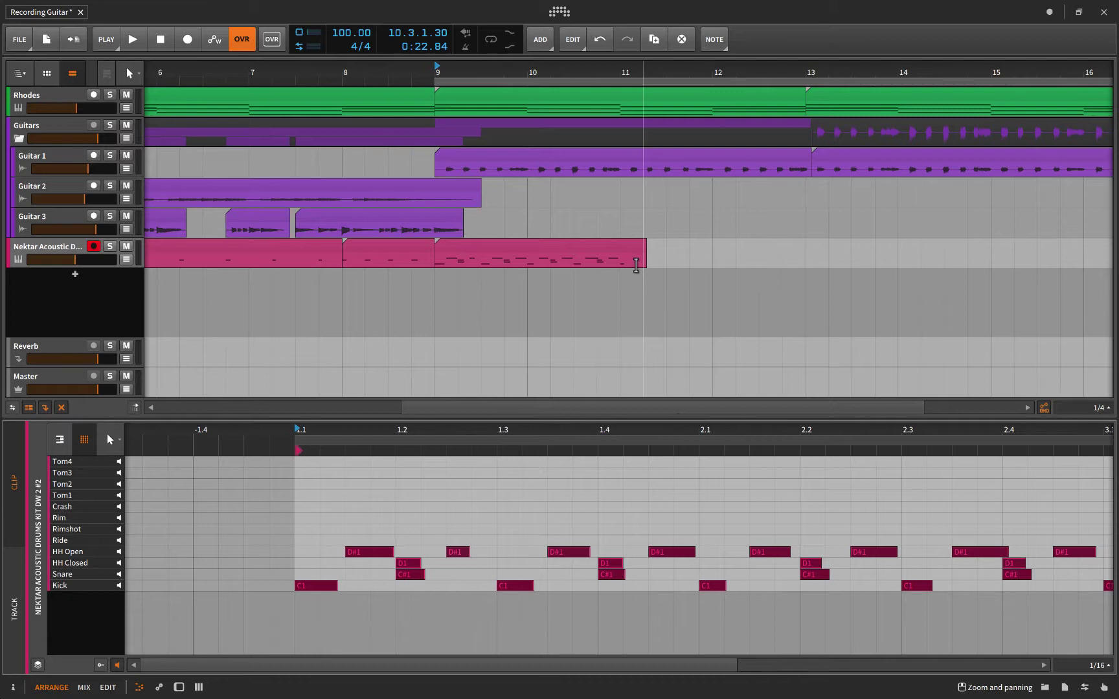
{"action": "left_click_drag", "start_coordinate": [645, 254], "coordinate": [619, 253]}
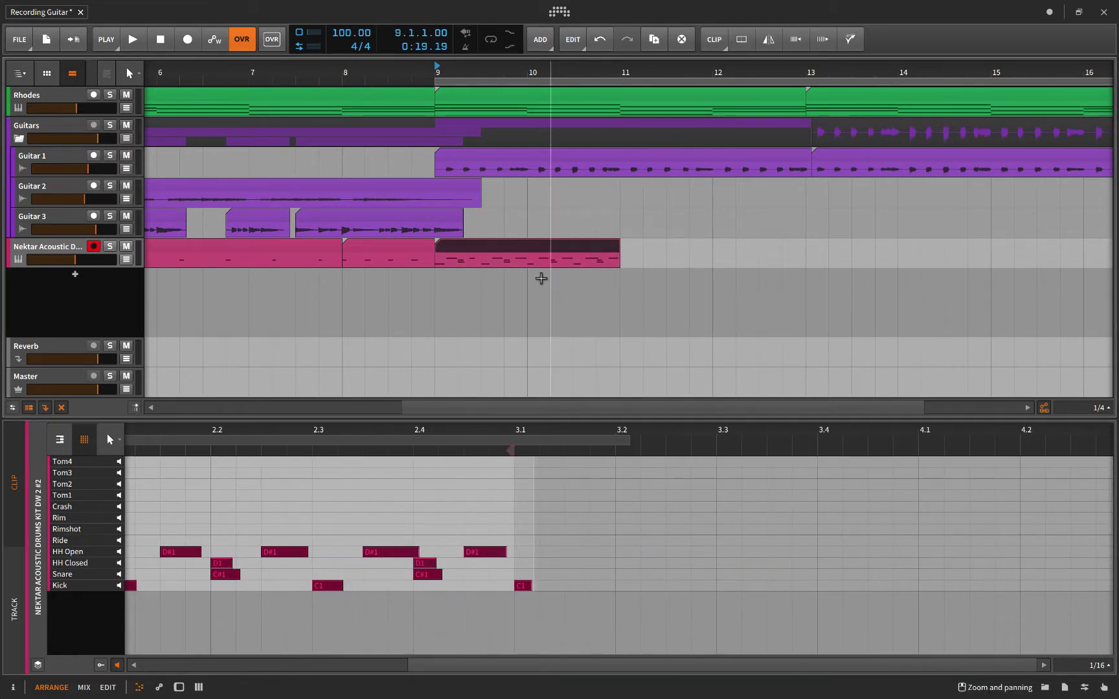
{"action": "key", "text": "space"}
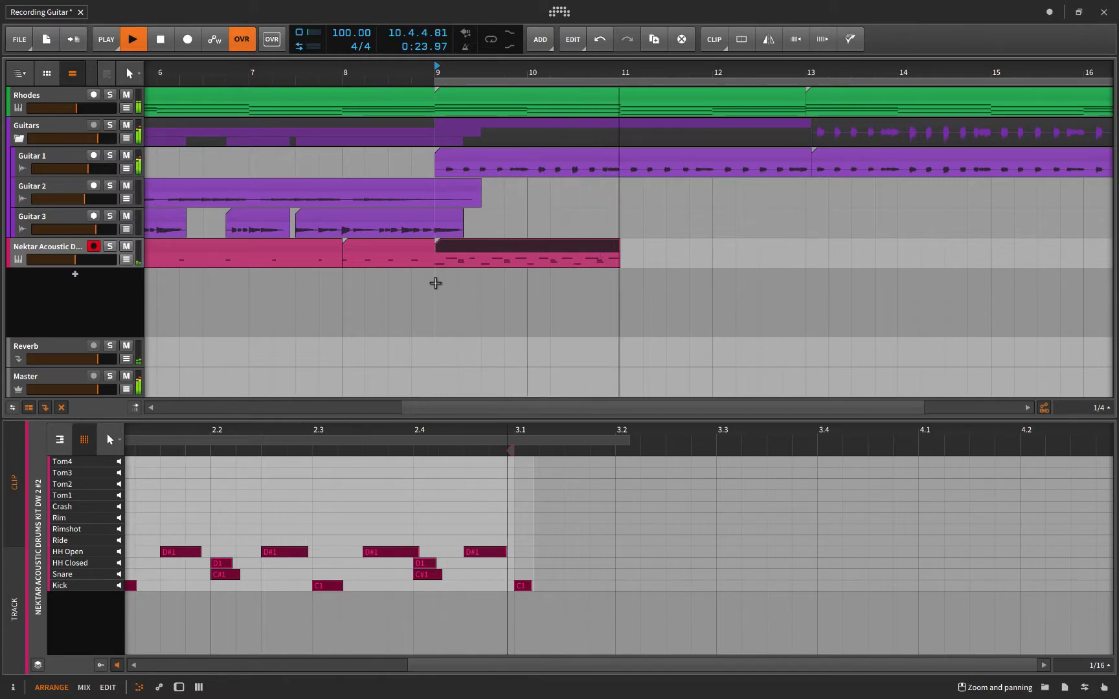
{"action": "key", "text": "space"}
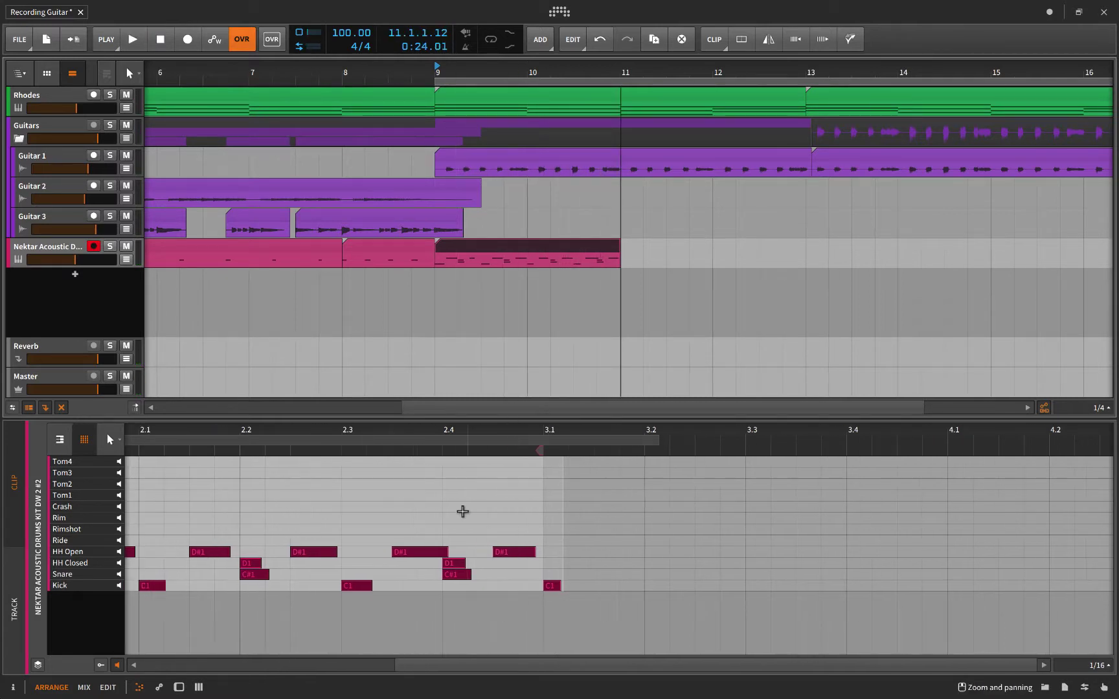
{"action": "scroll", "coordinate": [464, 512], "scroll_direction": "left", "scroll_amount": 5}
{"action": "scroll", "coordinate": [462, 512], "scroll_direction": "left", "scroll_amount": 1}
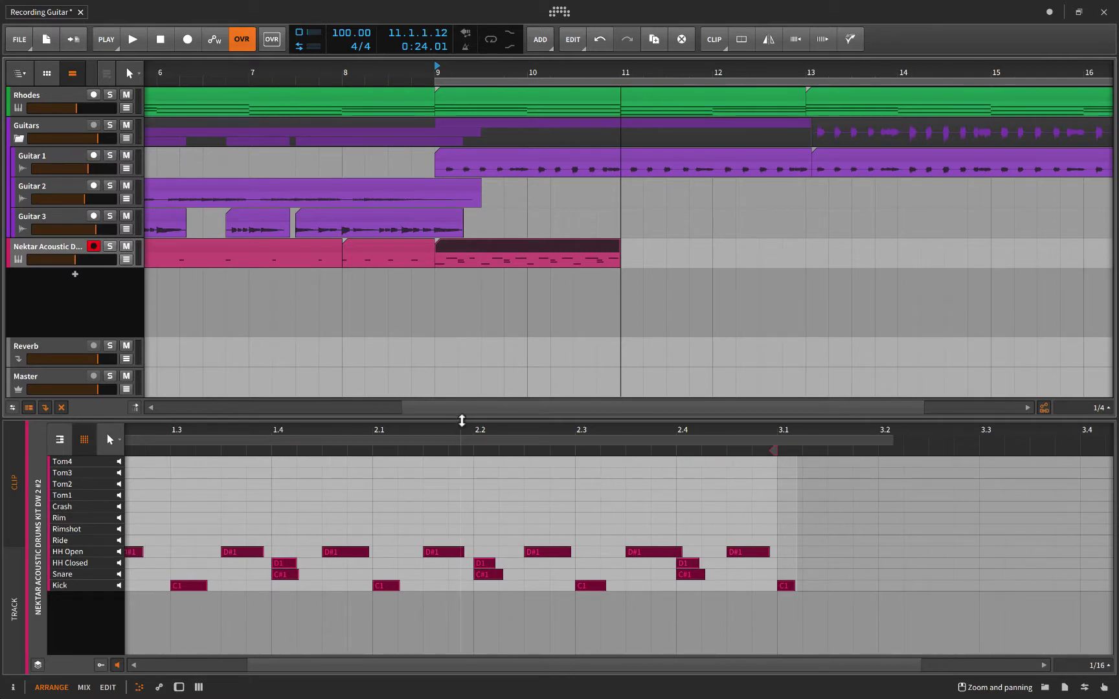
{"action": "left_click_drag", "start_coordinate": [462, 421], "coordinate": [463, 326]}
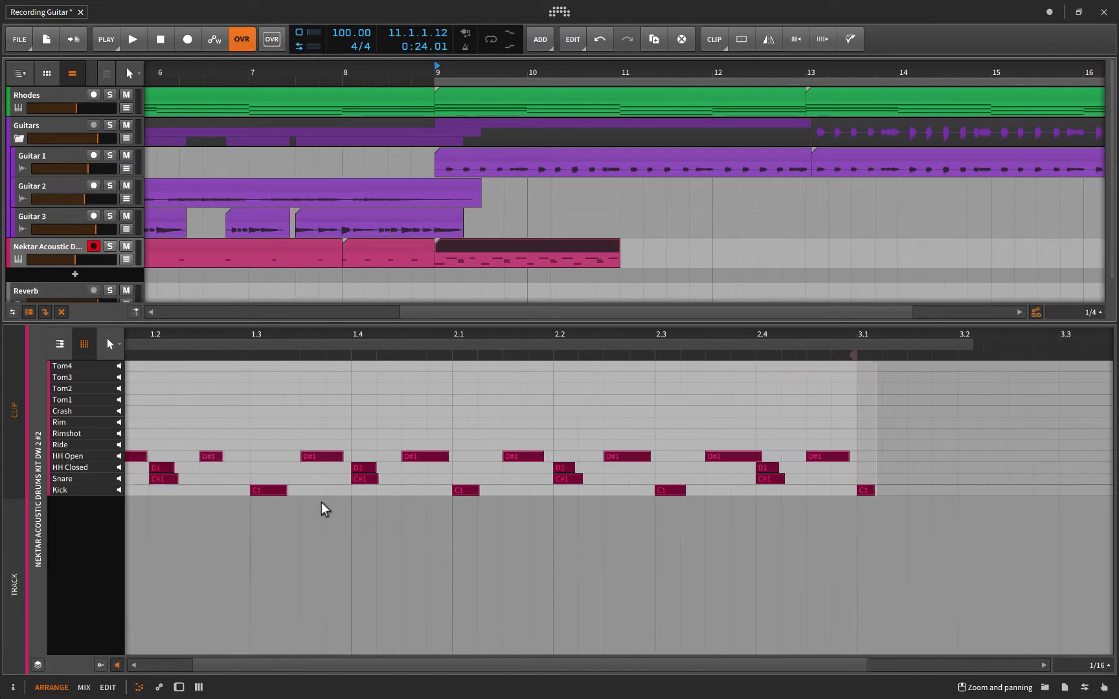
{"action": "scroll", "coordinate": [324, 509], "scroll_direction": "left", "scroll_amount": 4}
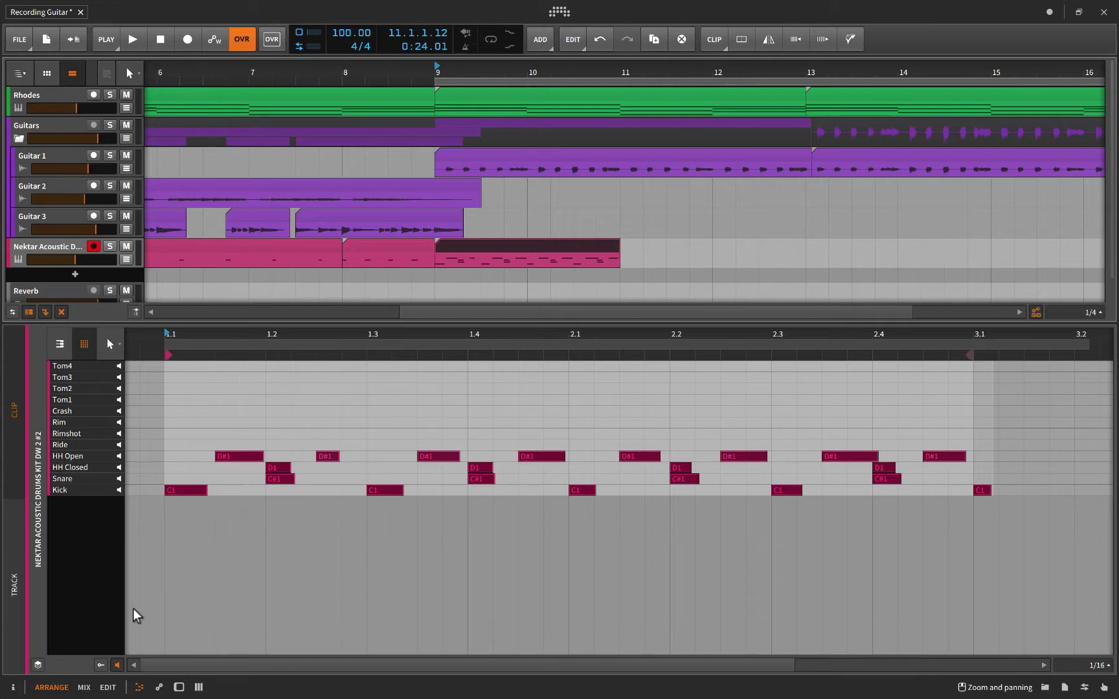
Show the velocity lane, set all drum note velocities to one level, and audition
{"action": "left_click", "coordinate": [102, 666]}
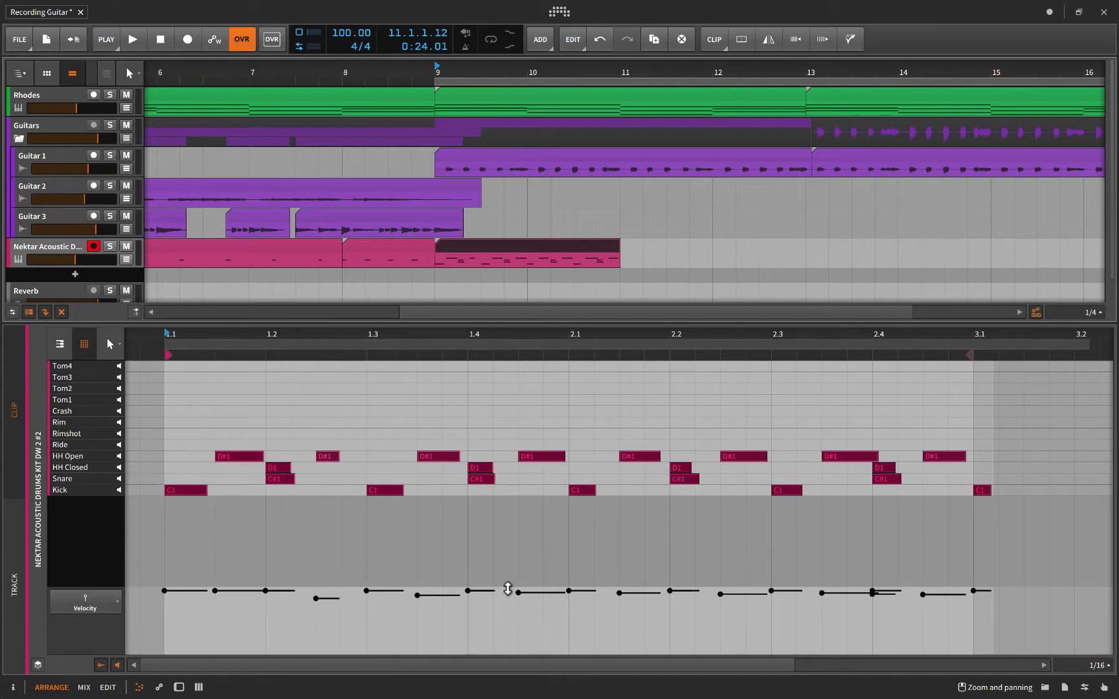
{"action": "left_click", "coordinate": [331, 599]}
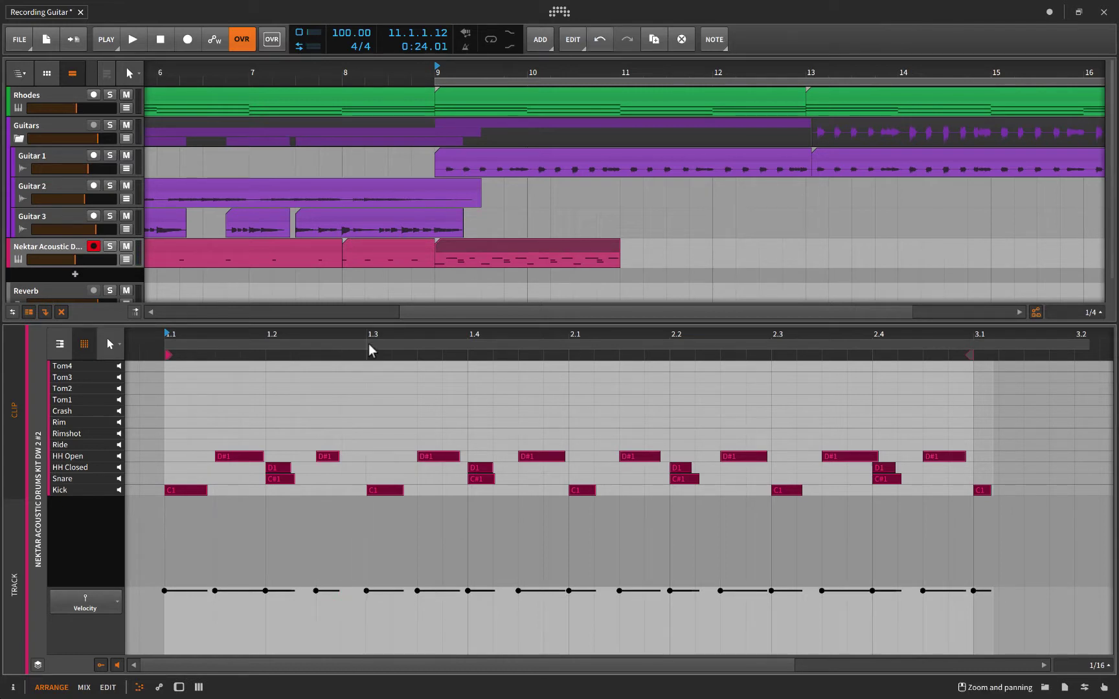
{"action": "left_click", "coordinate": [436, 275]}
{"action": "key", "text": "space"}
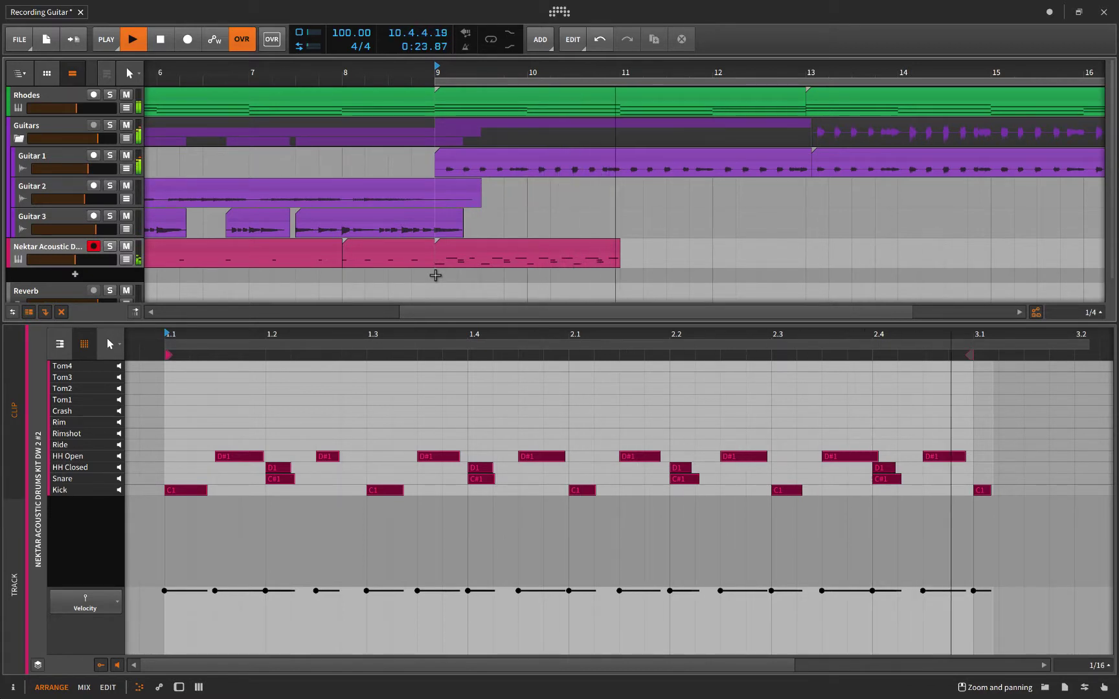
{"action": "key", "text": "space"}
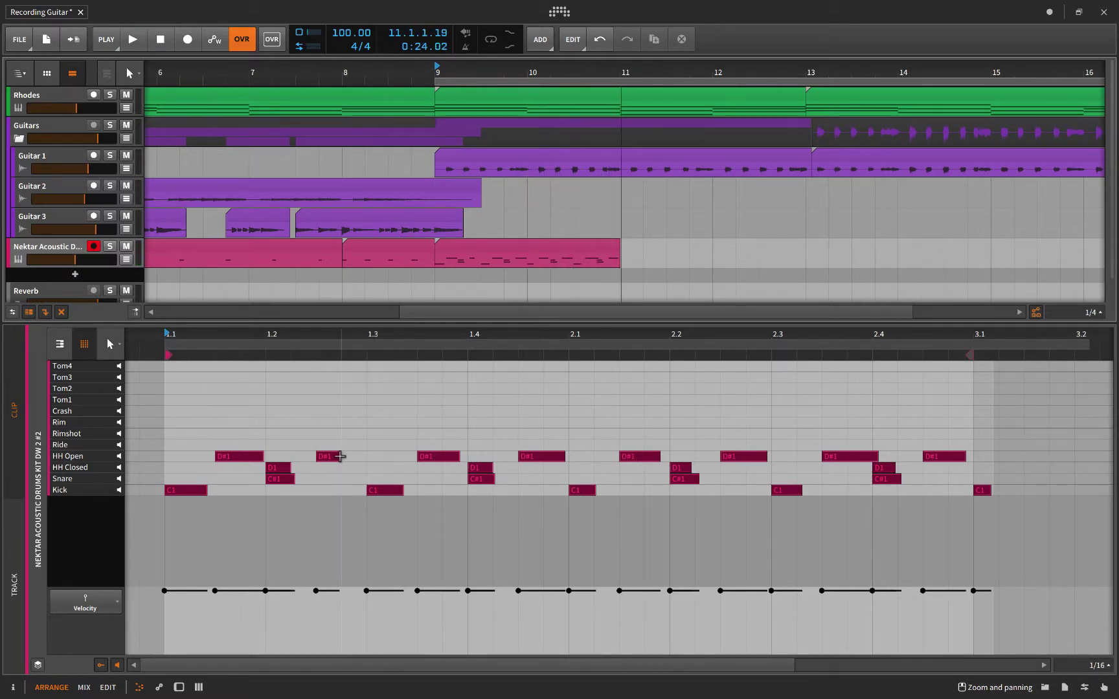
Lengthen the open hi-hat notes near 1.3, 2.2 and before 3.1, then audition them
{"action": "left_click", "coordinate": [341, 472]}
{"action": "left_click_drag", "start_coordinate": [333, 456], "coordinate": [363, 456]}
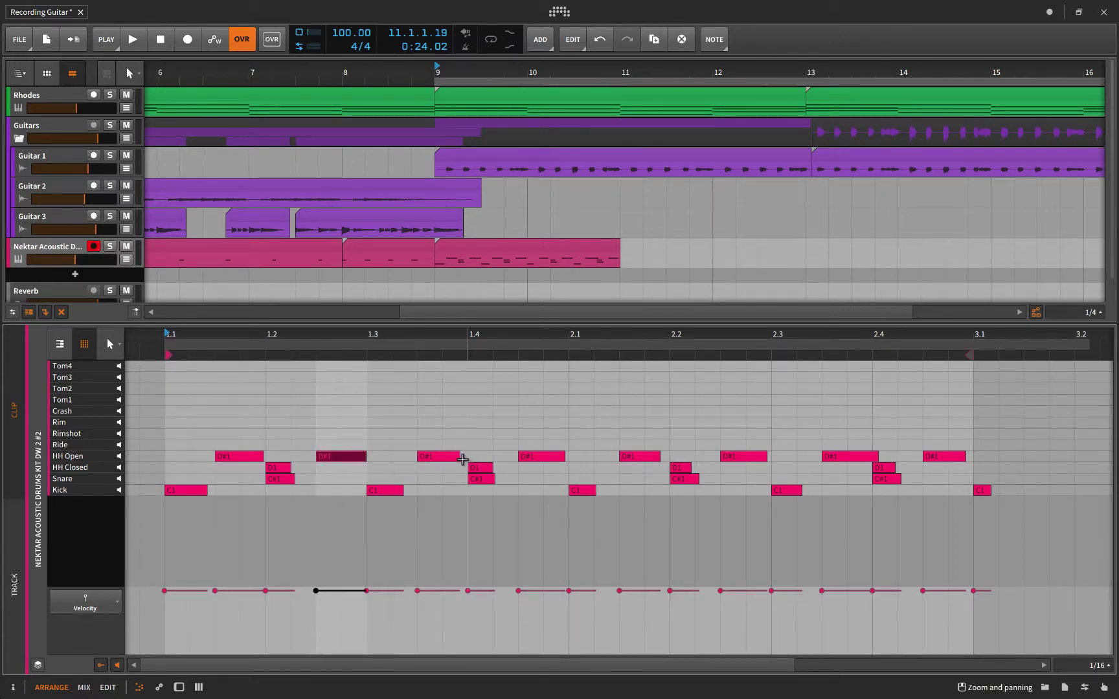
{"action": "left_click_drag", "start_coordinate": [656, 456], "coordinate": [666, 455]}
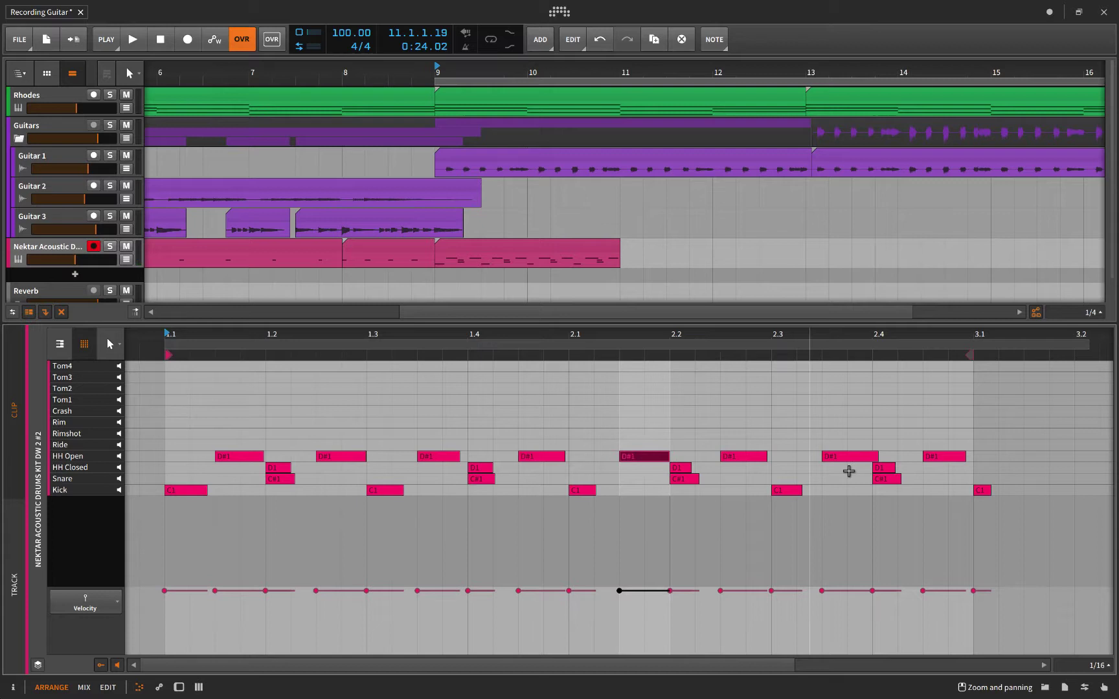
{"action": "left_click", "coordinate": [875, 456]}
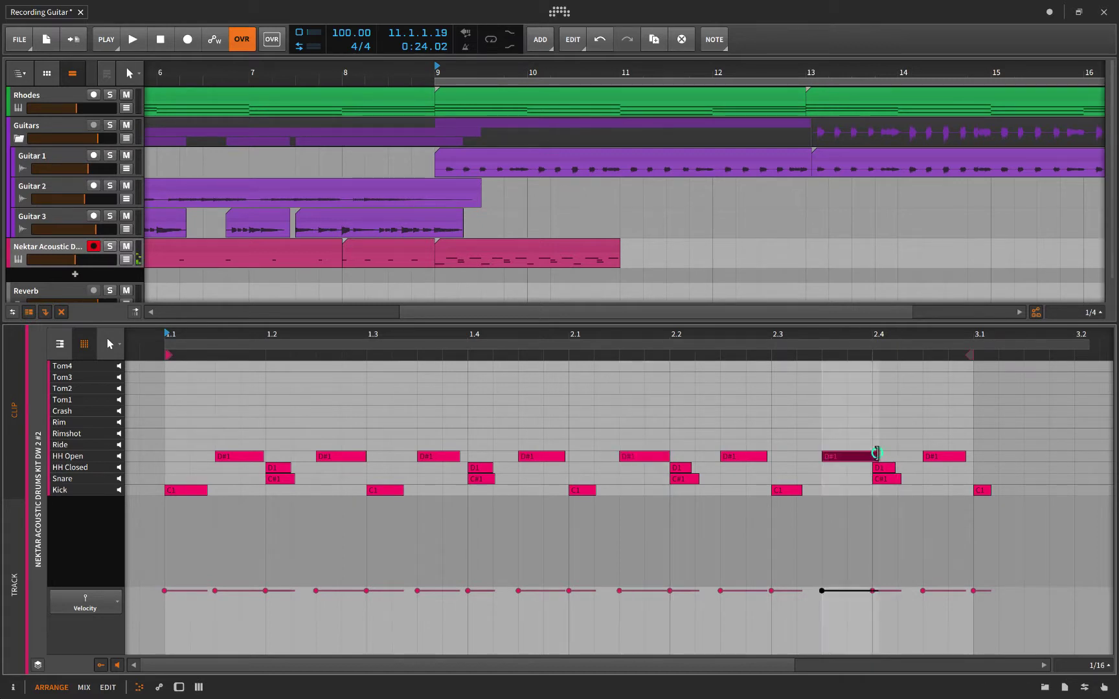
{"action": "left_click", "coordinate": [948, 455]}
{"action": "left_click_drag", "start_coordinate": [965, 456], "coordinate": [973, 455]}
{"action": "key", "text": "space"}
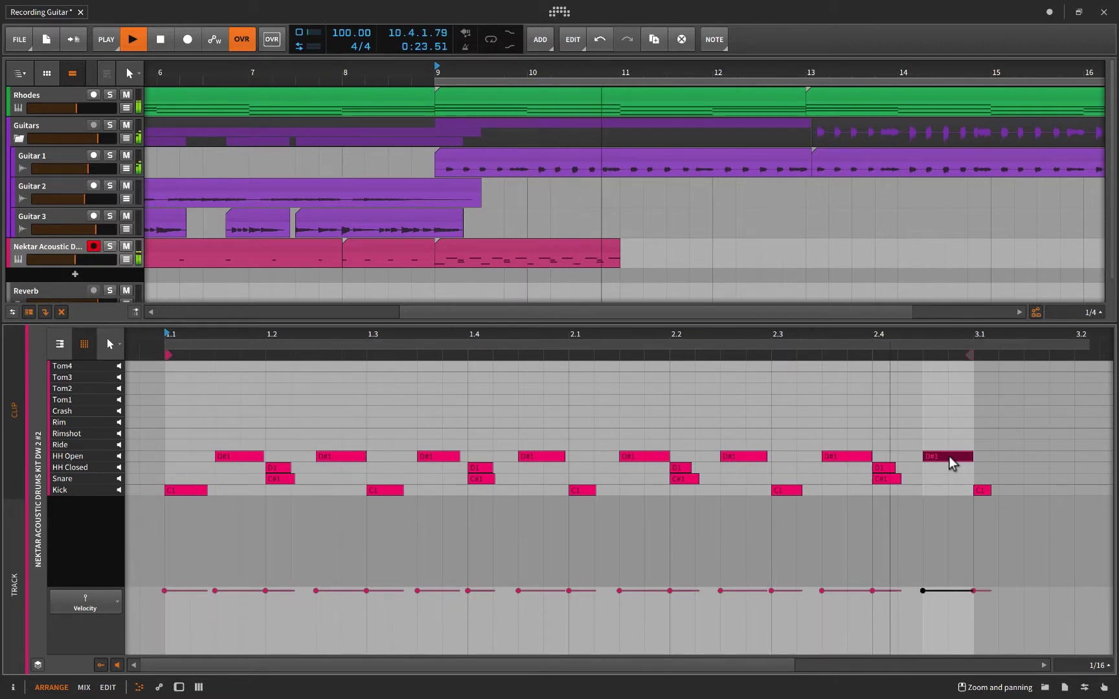
{"action": "key", "text": "space"}
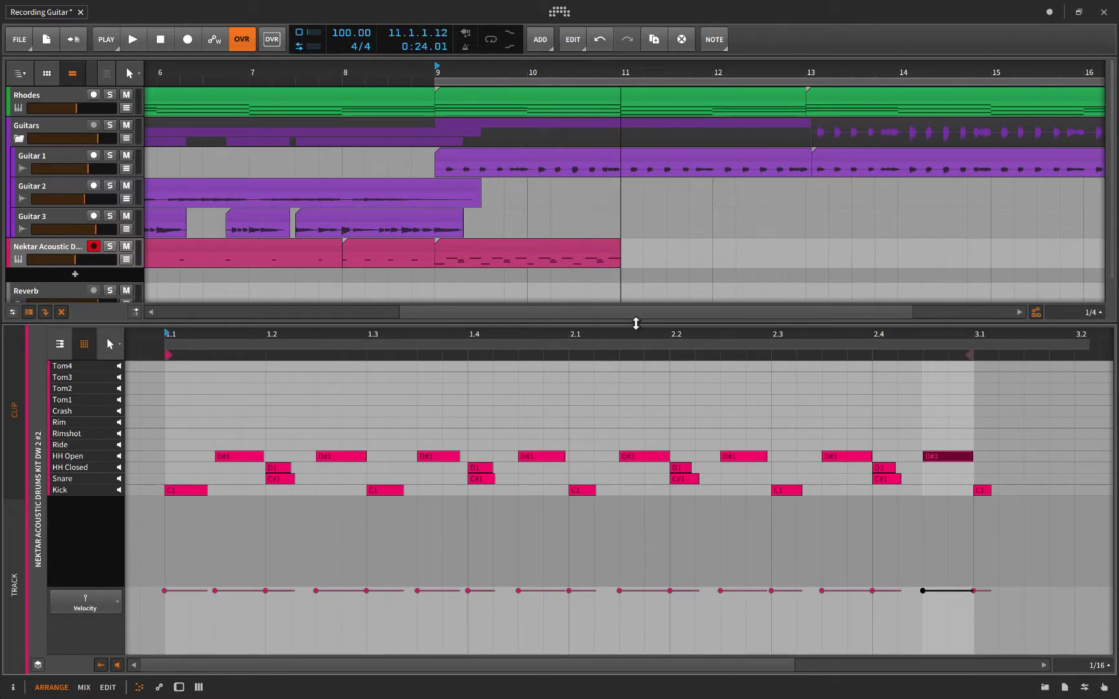
{"action": "left_click_drag", "start_coordinate": [639, 320], "coordinate": [631, 526]}
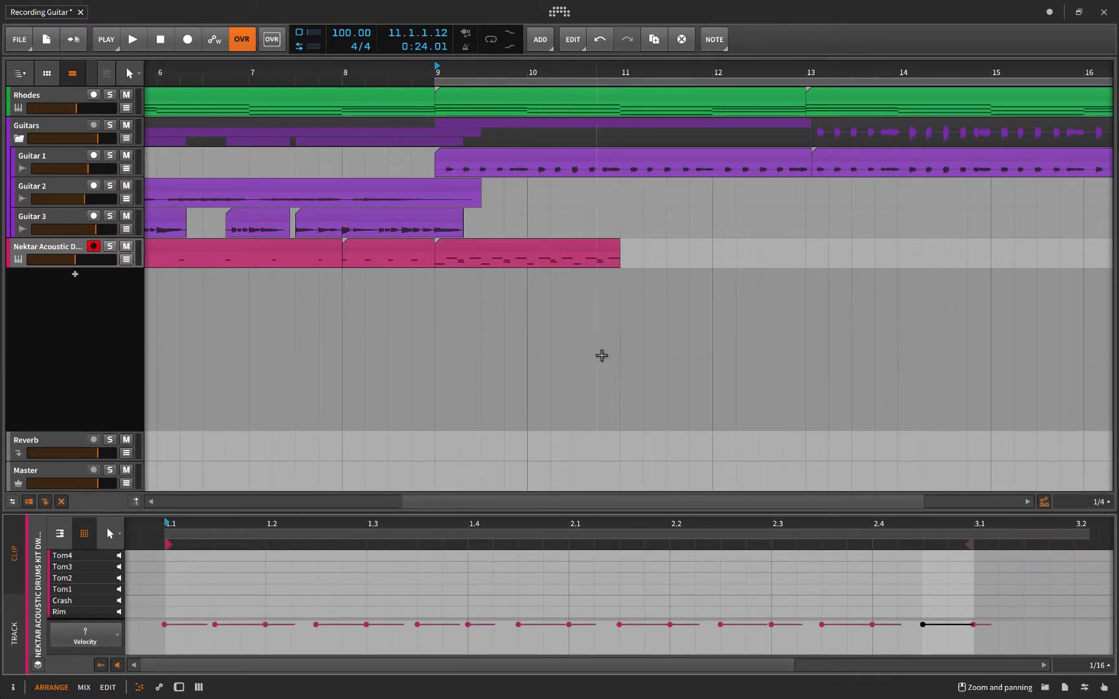
{"action": "scroll", "coordinate": [601, 354], "scroll_direction": "down", "scroll_amount": 4}
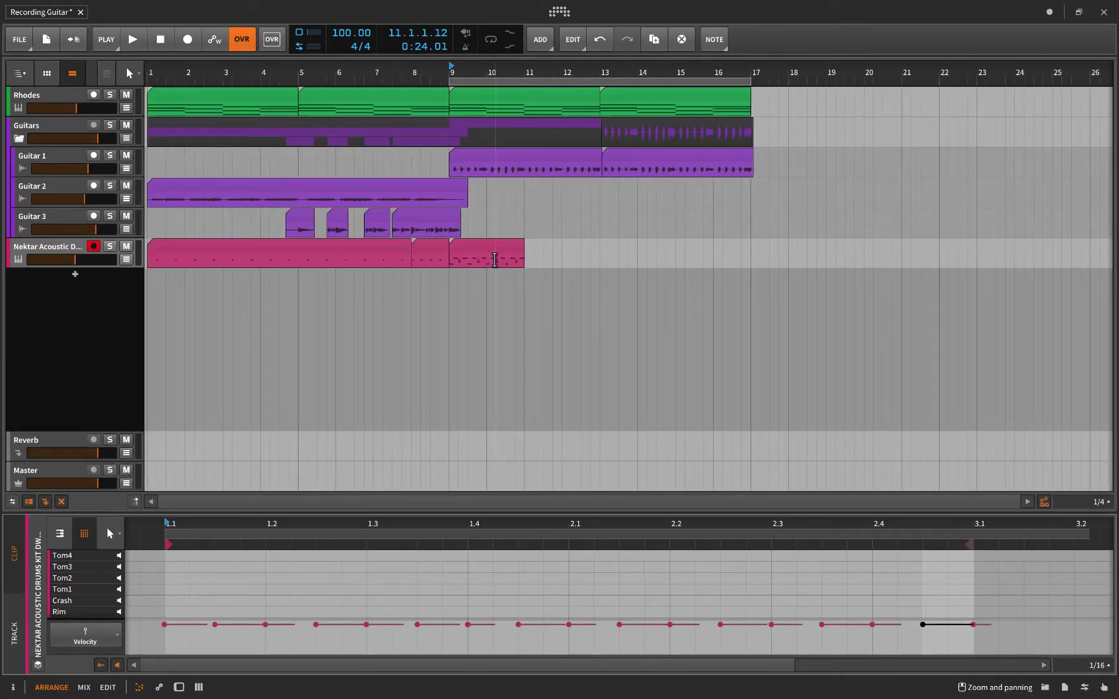
Repeat the two-bar bar 9 drum clip with Ctrl+D so copies fill bars 9 to 17
{"action": "left_click", "coordinate": [488, 254]}
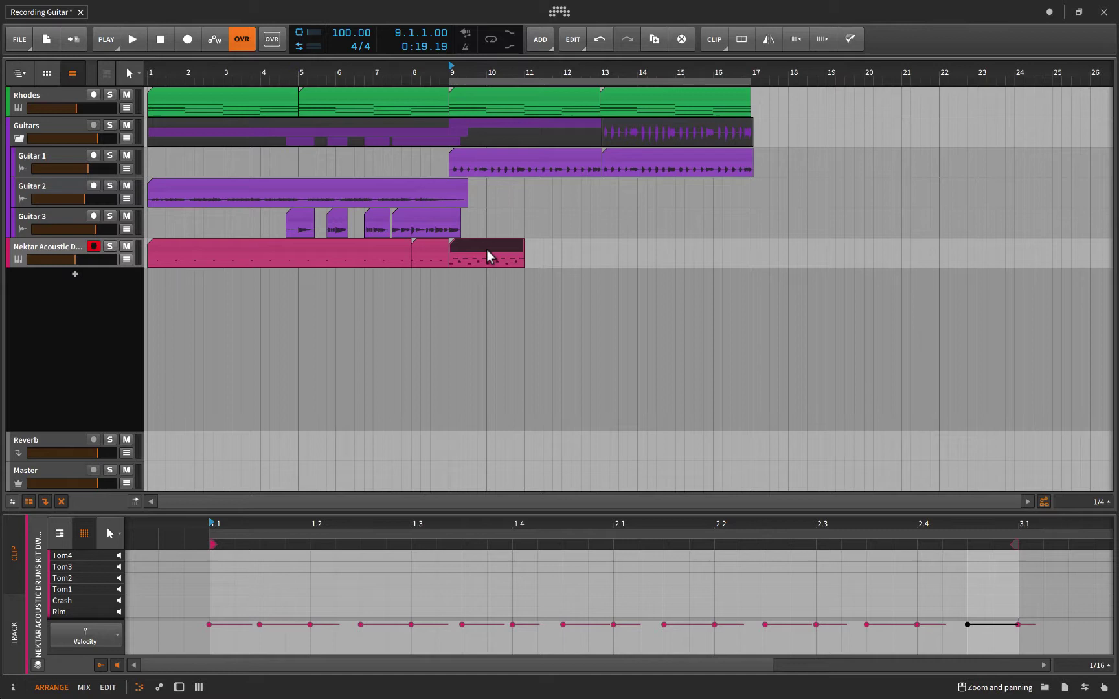
{"action": "key", "text": "ctrl+d"}
{"action": "key", "text": "ctrl+d"}
{"action": "key", "text": "ctrl+d"}
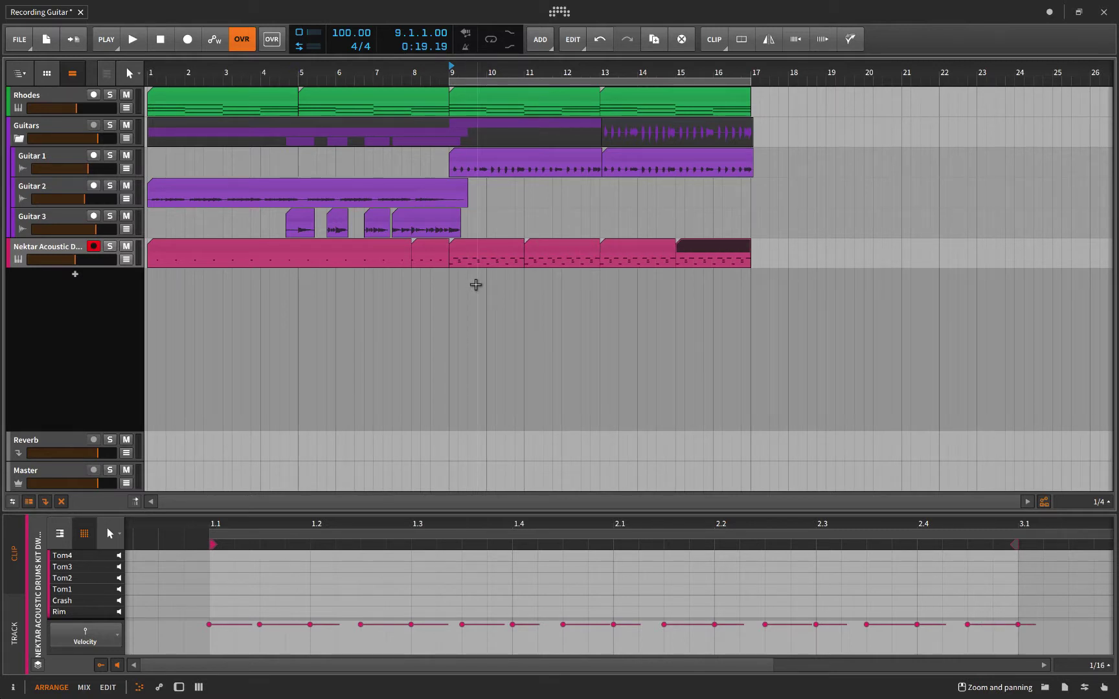
{"action": "left_click", "coordinate": [450, 286]}
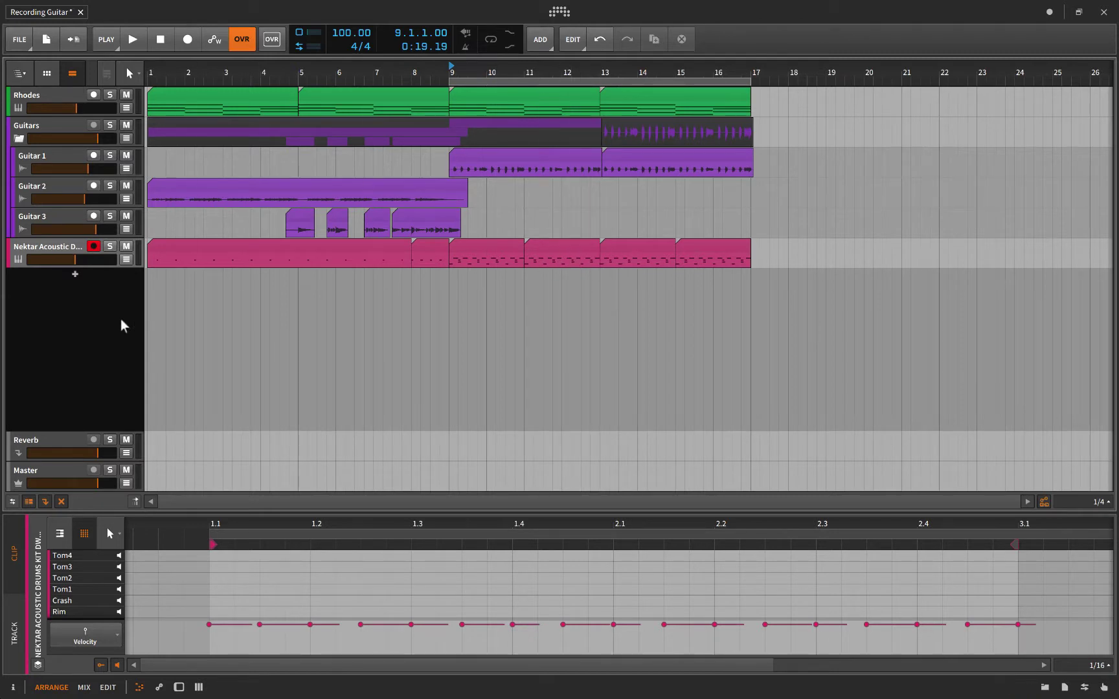
Duplicate the Nektar Acoustic Drums track after cancelling an accidental new instrument track
{"action": "left_click", "coordinate": [75, 275]}
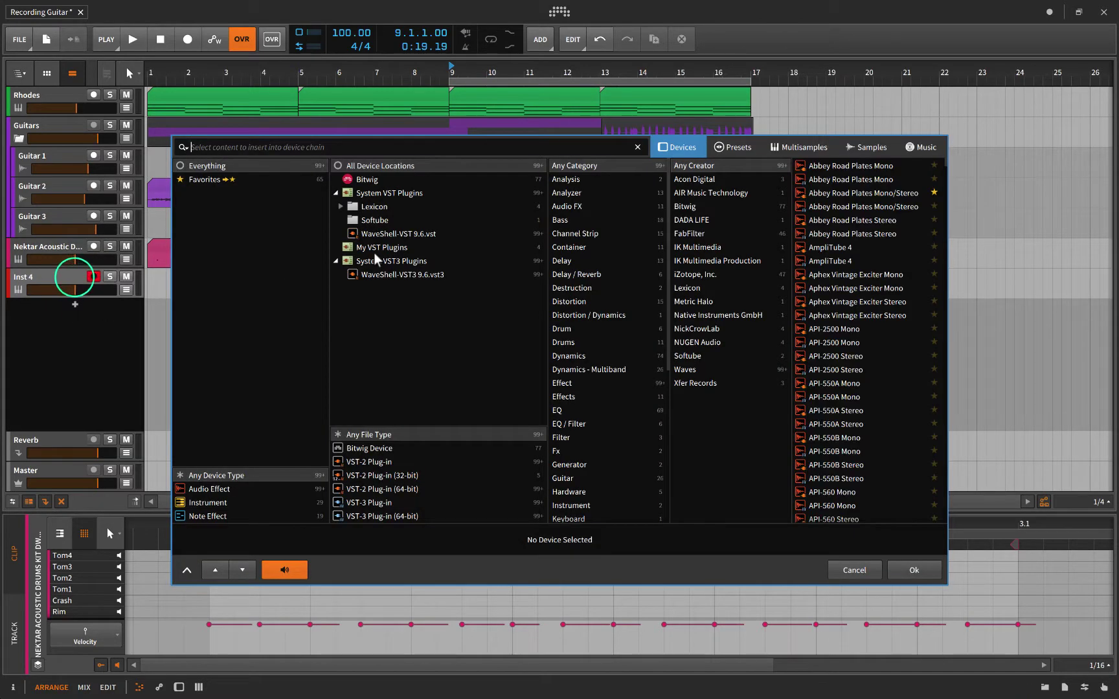
{"action": "left_click", "coordinate": [853, 570]}
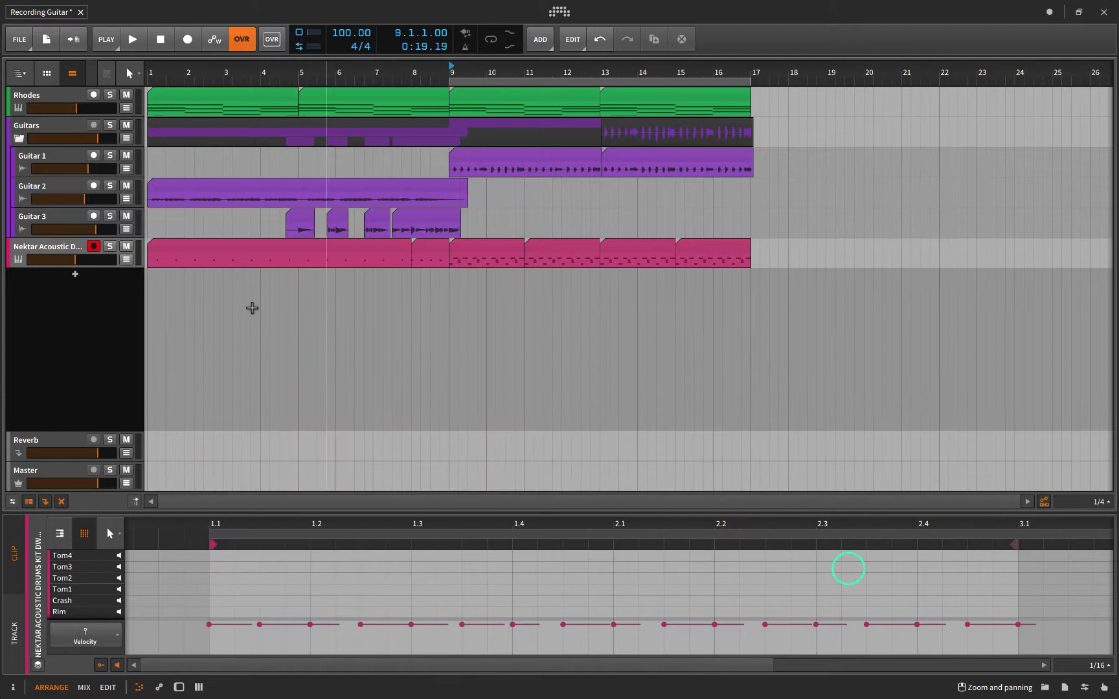
{"action": "left_click", "coordinate": [58, 254]}
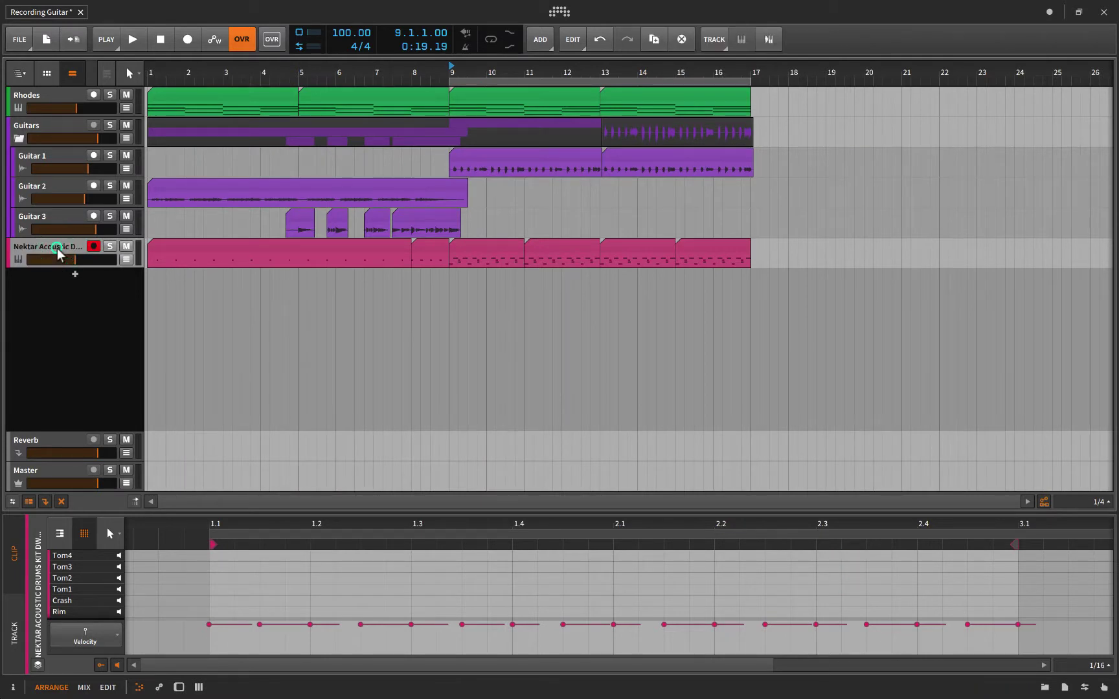
{"action": "key", "text": "ctrl+d"}
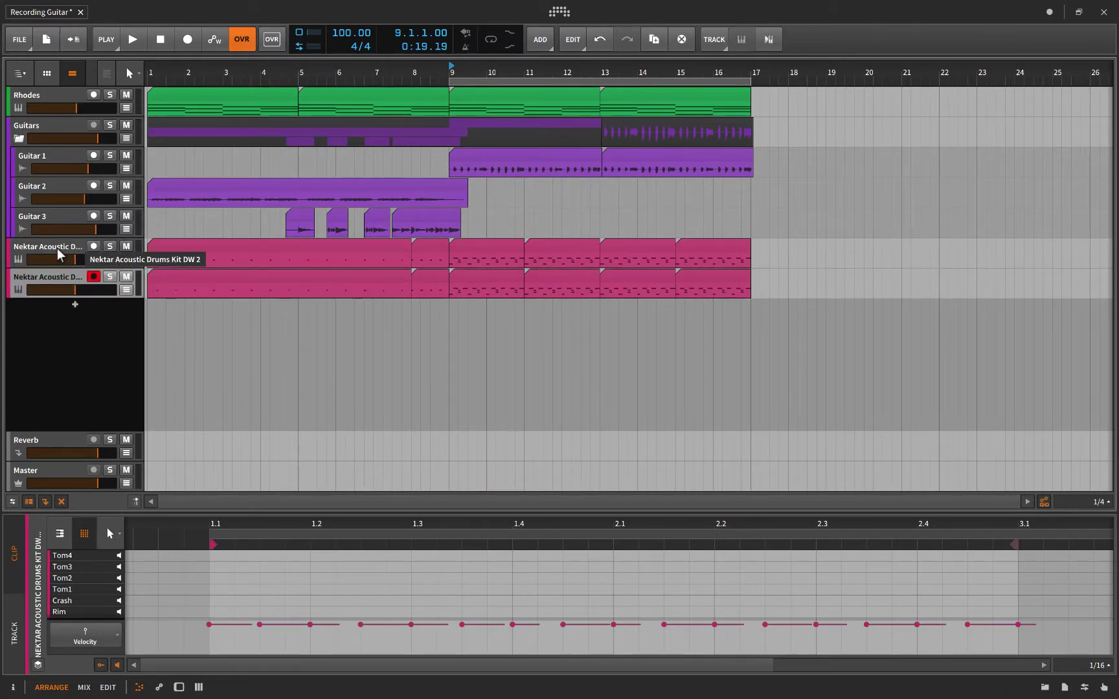
Delete the first clip and the small bar 8 clip from the duplicated drums track
{"action": "left_click", "coordinate": [201, 280]}
{"action": "key", "text": "Delete"}
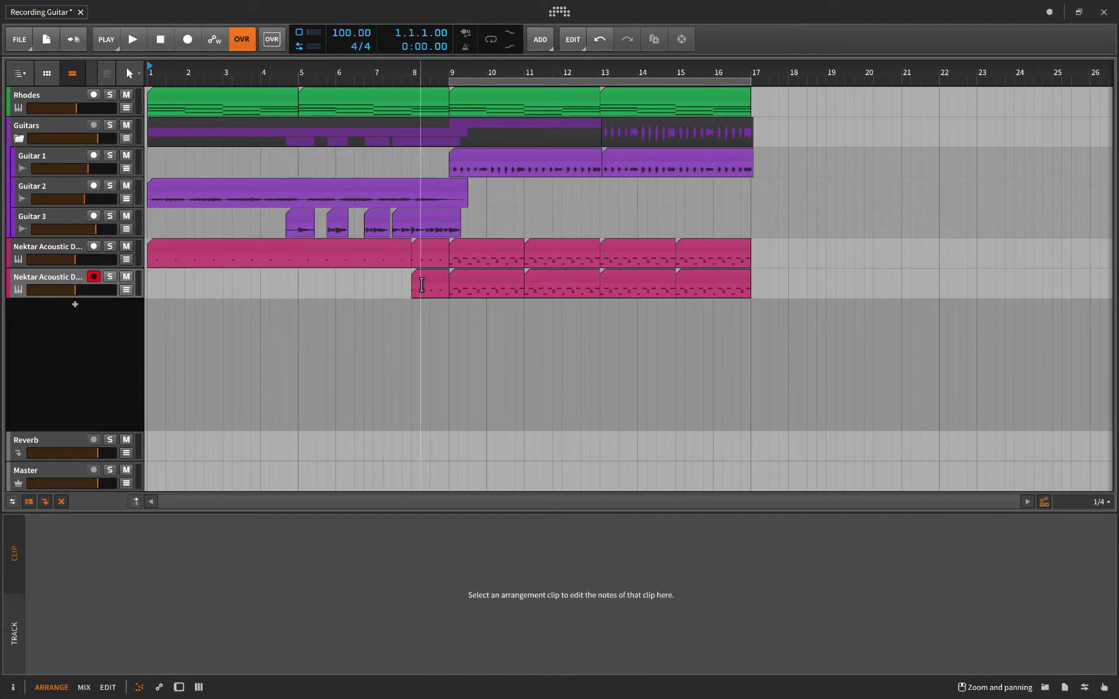
{"action": "left_click", "coordinate": [423, 284]}
{"action": "key", "text": "Delete"}
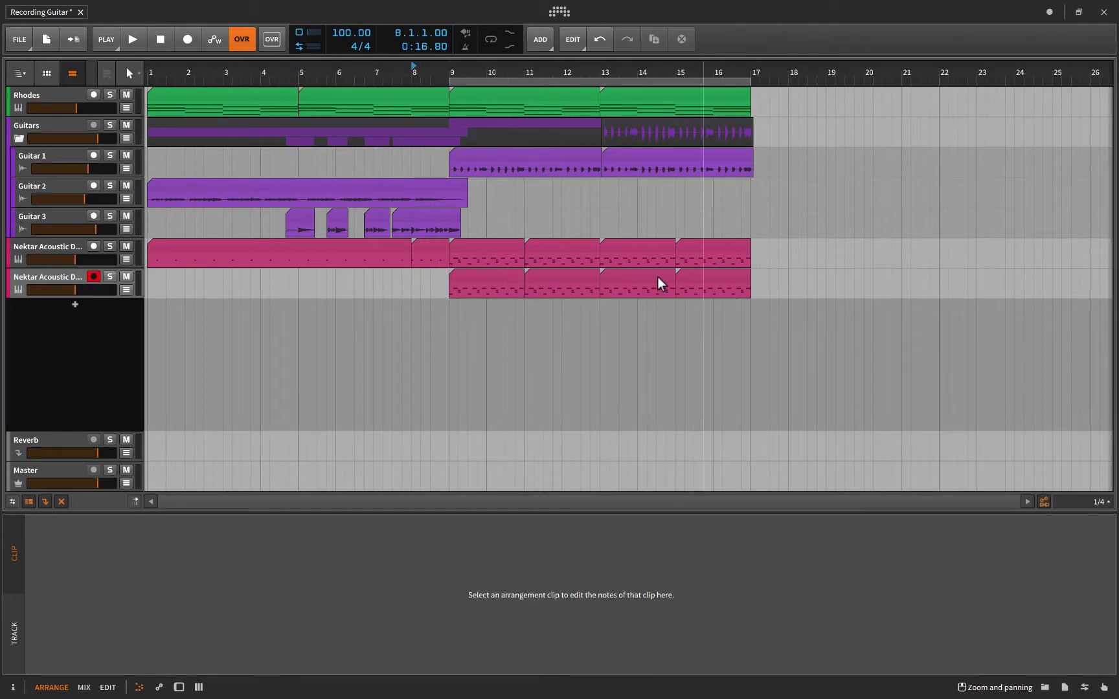
Hotswap the duplicate drum track's kit to Nektar Acoustic Drums Kit Yamaha 2 and play from bar 9
{"action": "double_click", "coordinate": [57, 281]}
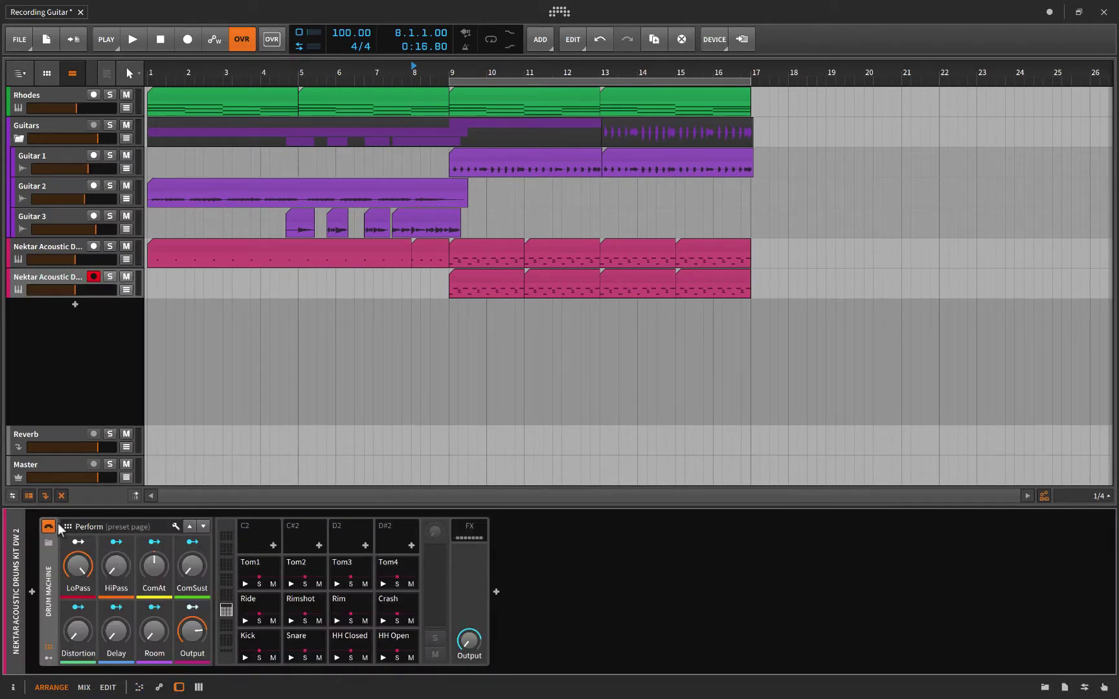
{"action": "left_click", "coordinate": [46, 543]}
{"action": "scroll", "coordinate": [720, 437], "scroll_direction": "down", "scroll_amount": 5}
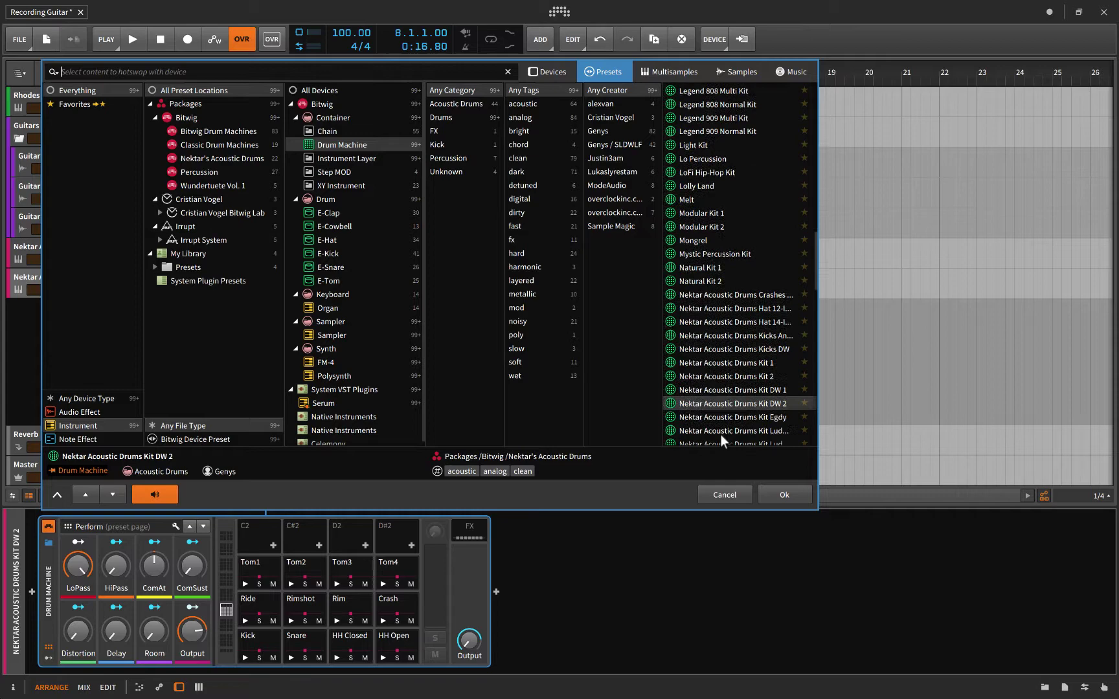
{"action": "scroll", "coordinate": [720, 436], "scroll_direction": "down", "scroll_amount": 2}
{"action": "left_click", "coordinate": [739, 371]}
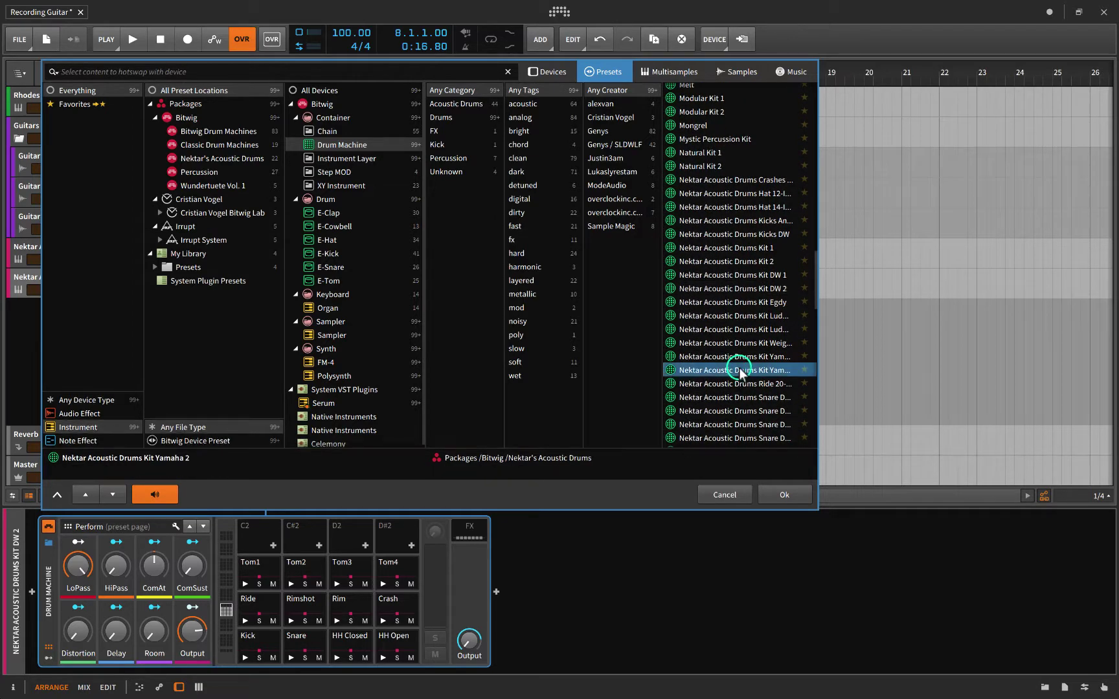
{"action": "left_click", "coordinate": [783, 495]}
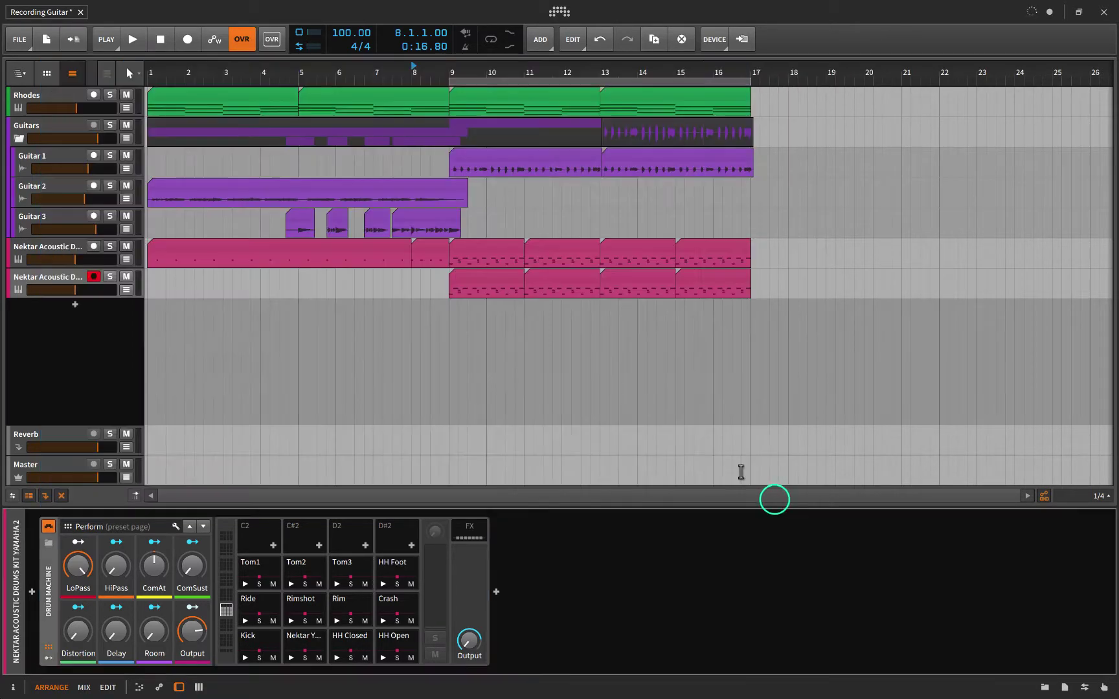
{"action": "left_click", "coordinate": [449, 311]}
{"action": "key", "text": "space"}
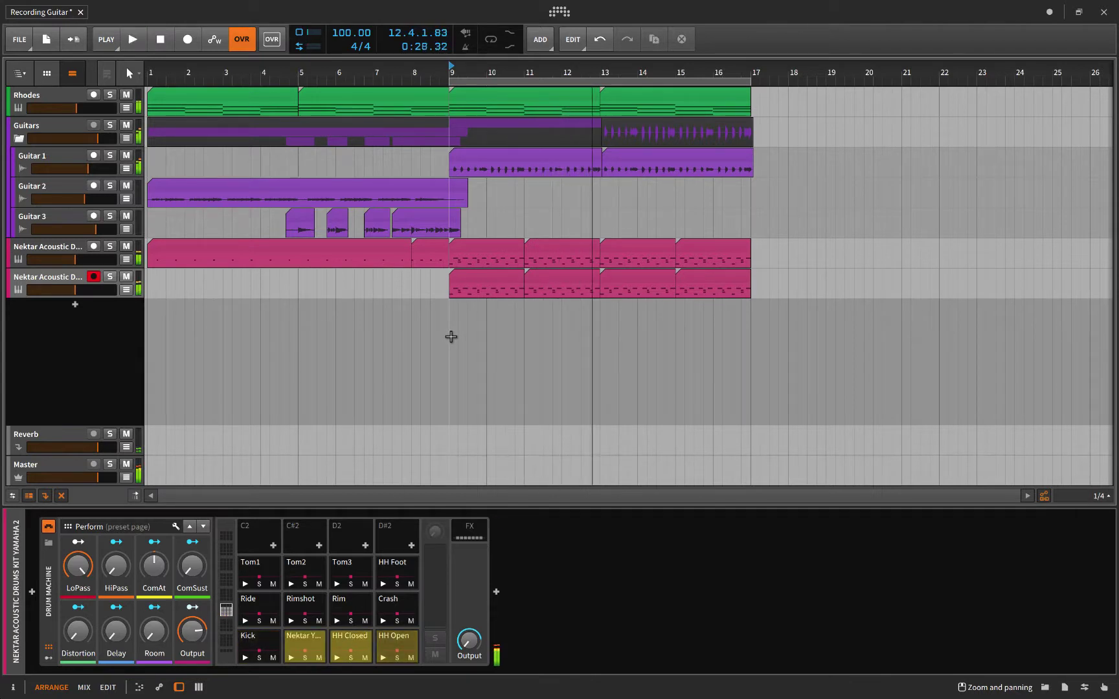
Duplicate the second drum track and audition Irrupt Kit 1, cancelling that swap
{"action": "left_click", "coordinate": [65, 280]}
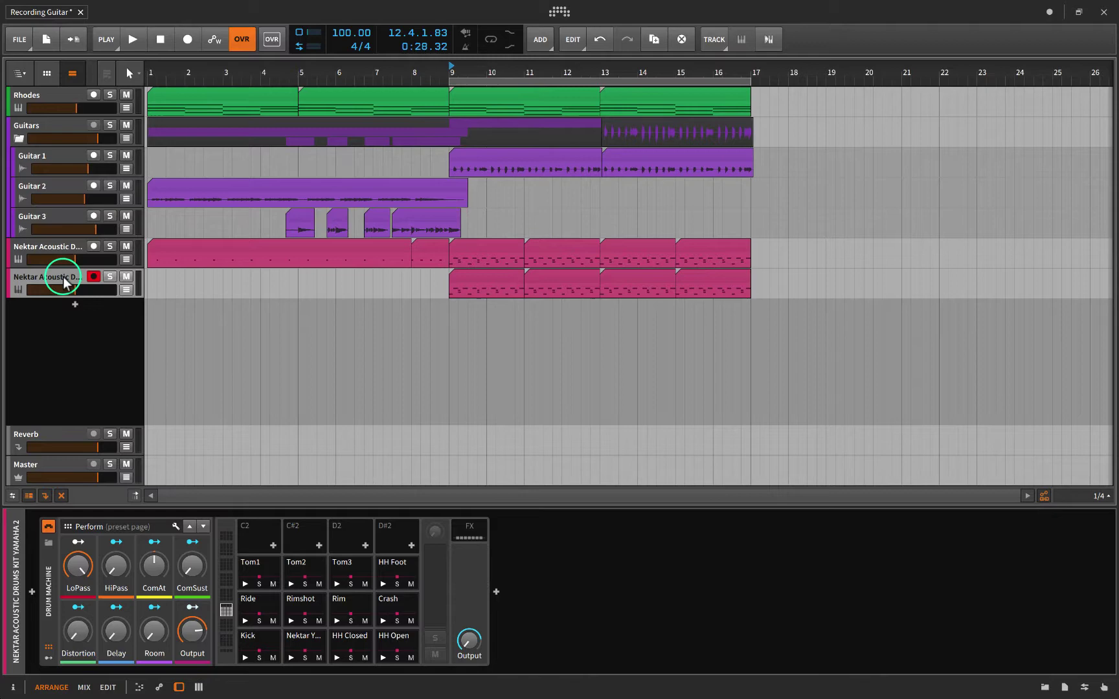
{"action": "key", "text": "ctrl+d"}
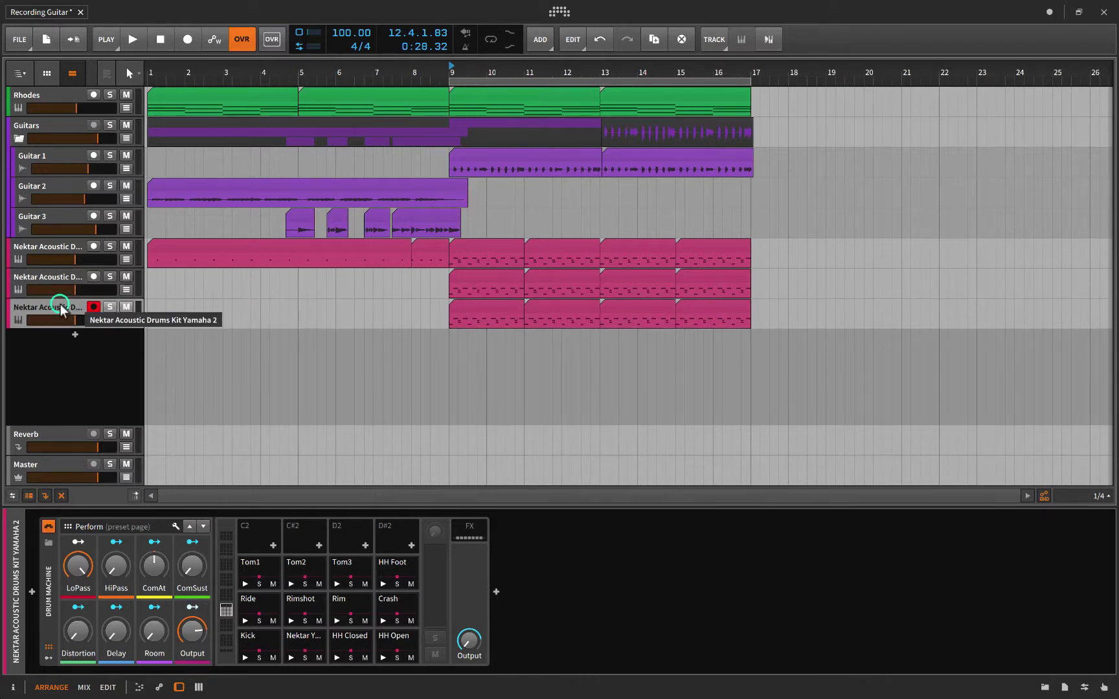
{"action": "left_click", "coordinate": [49, 535]}
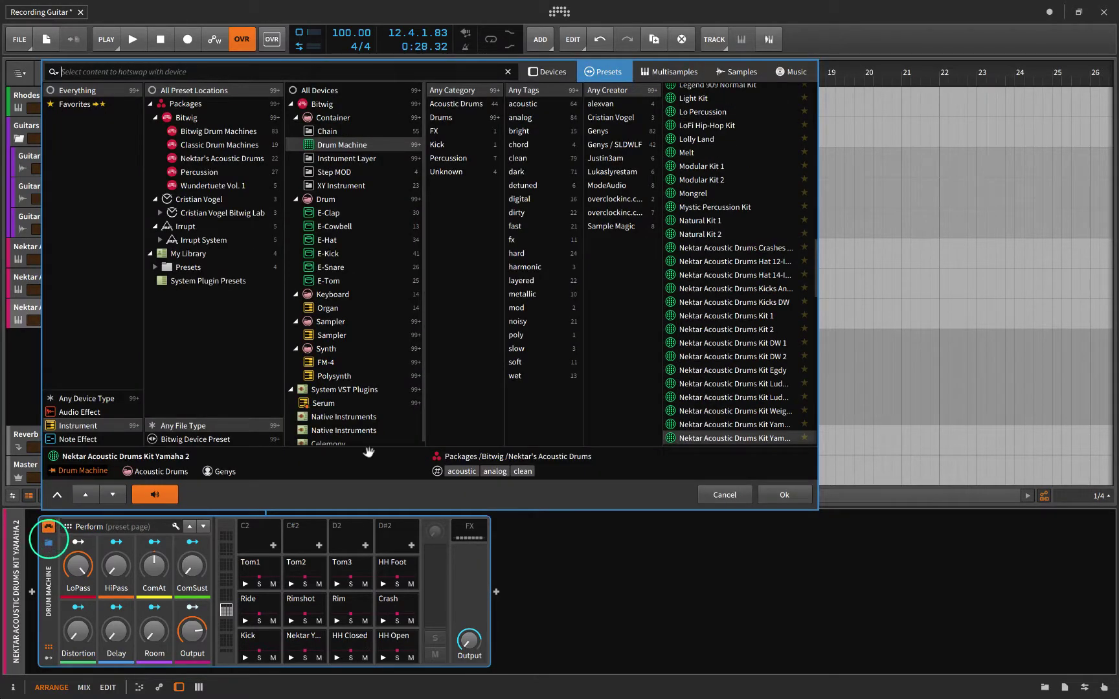
{"action": "scroll", "coordinate": [709, 252], "scroll_direction": "up", "scroll_amount": 8}
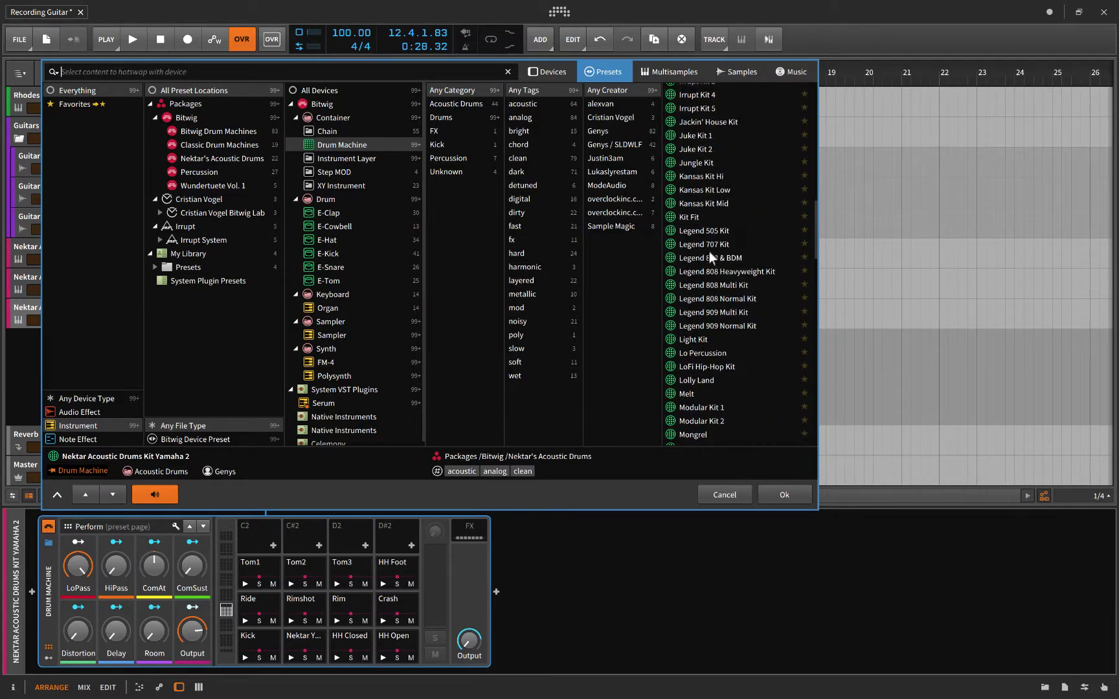
{"action": "scroll", "coordinate": [709, 251], "scroll_direction": "up", "scroll_amount": 5}
{"action": "scroll", "coordinate": [709, 251], "scroll_direction": "up", "scroll_amount": 5}
{"action": "scroll", "coordinate": [710, 251], "scroll_direction": "up", "scroll_amount": 3}
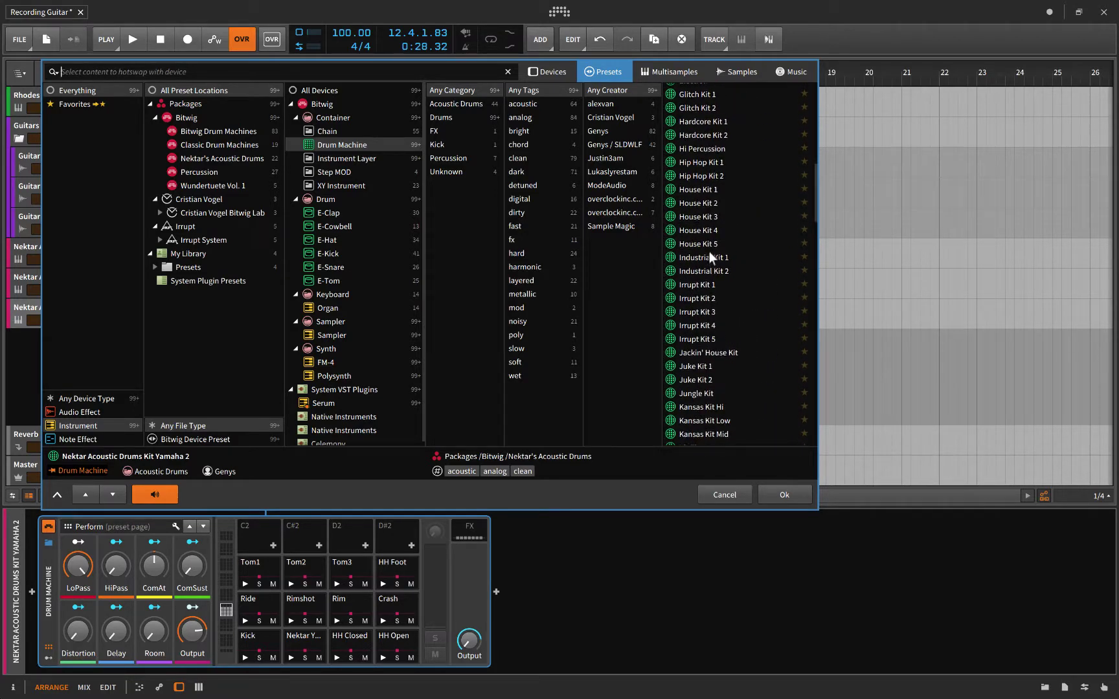
{"action": "left_click", "coordinate": [705, 285]}
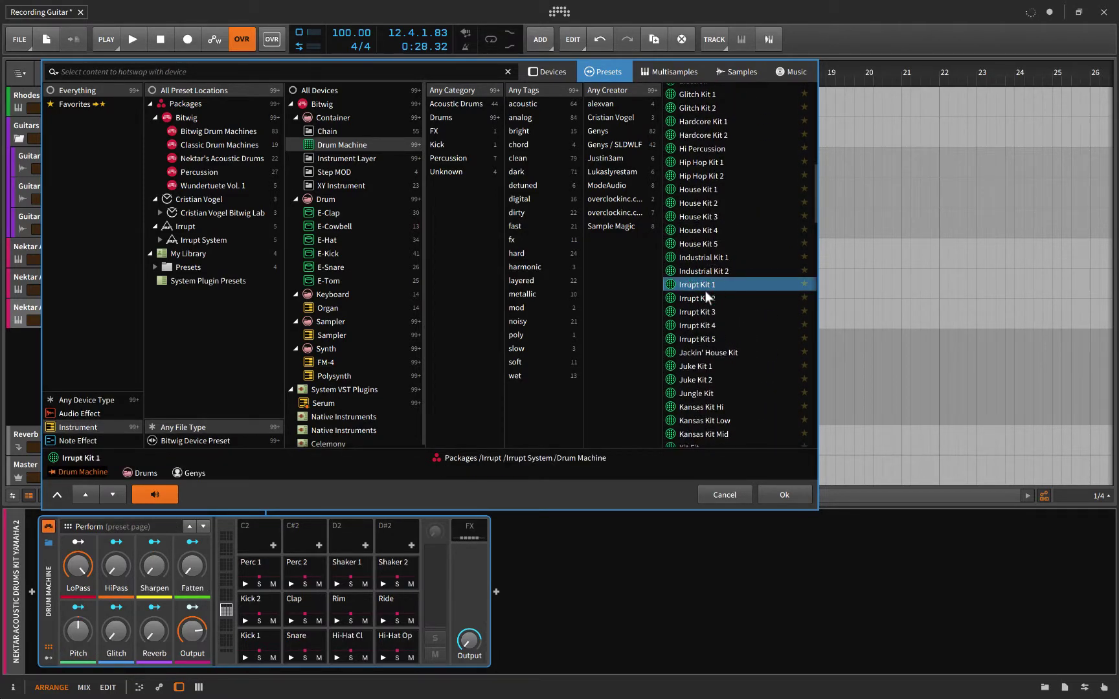
{"action": "left_click", "coordinate": [724, 496]}
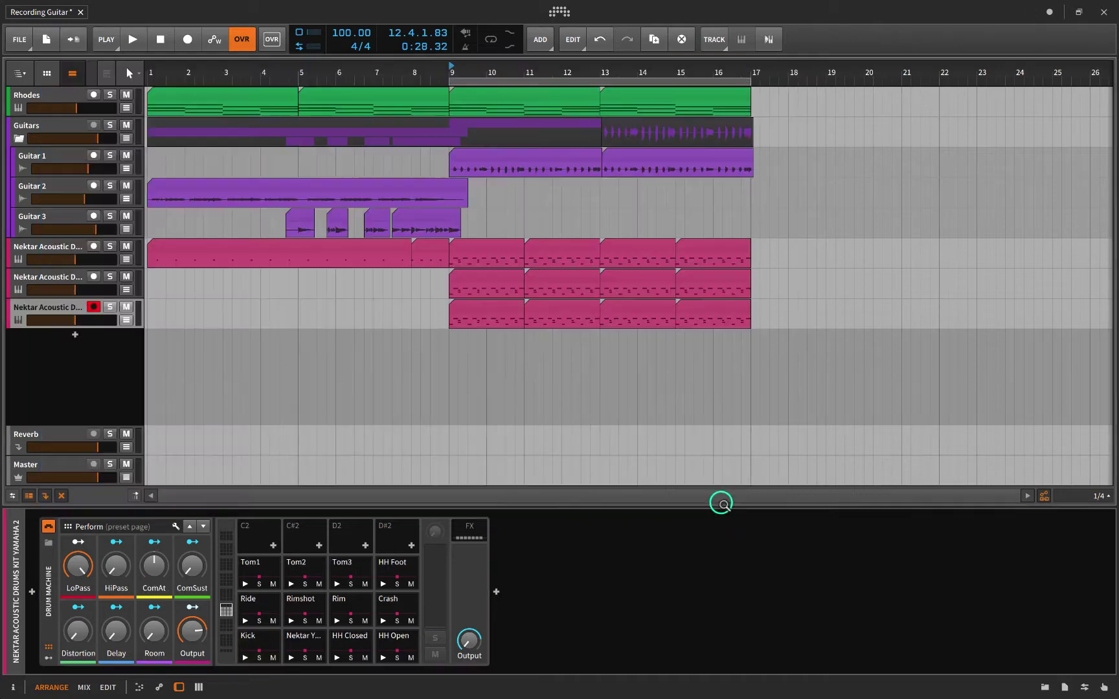
Try Irrupt Kits 1 and 2, then load Irrupt Kit 3 on the third drum track
{"action": "left_click", "coordinate": [49, 542]}
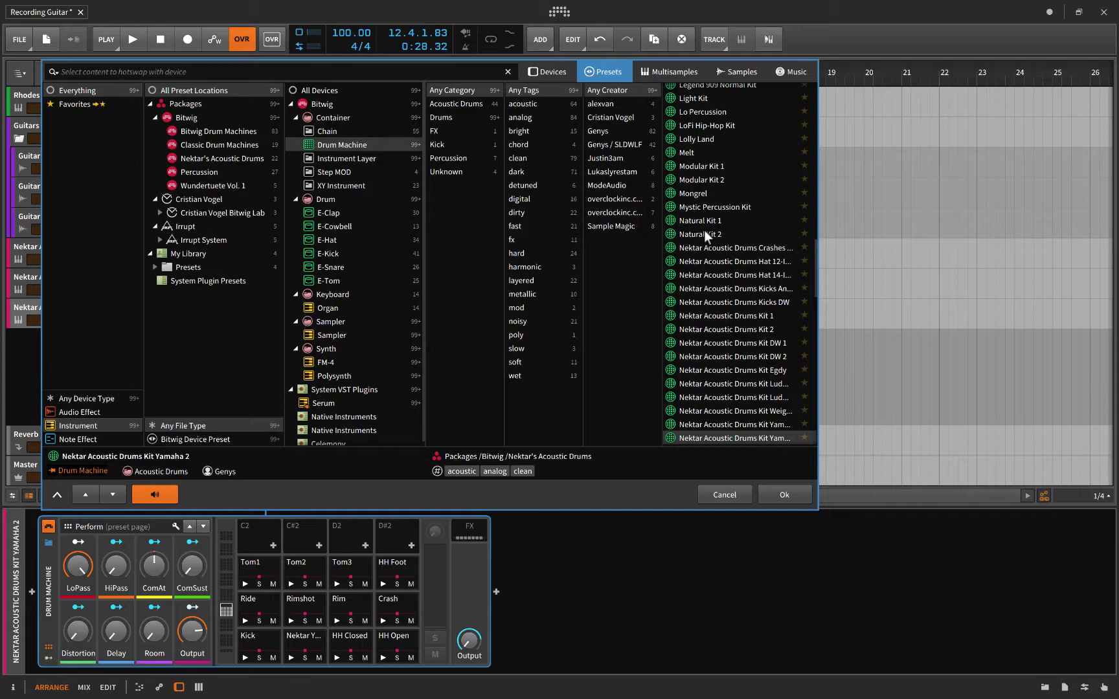
{"action": "scroll", "coordinate": [704, 231], "scroll_direction": "up", "scroll_amount": 5}
{"action": "scroll", "coordinate": [704, 230], "scroll_direction": "up", "scroll_amount": 3}
{"action": "left_click", "coordinate": [700, 298]}
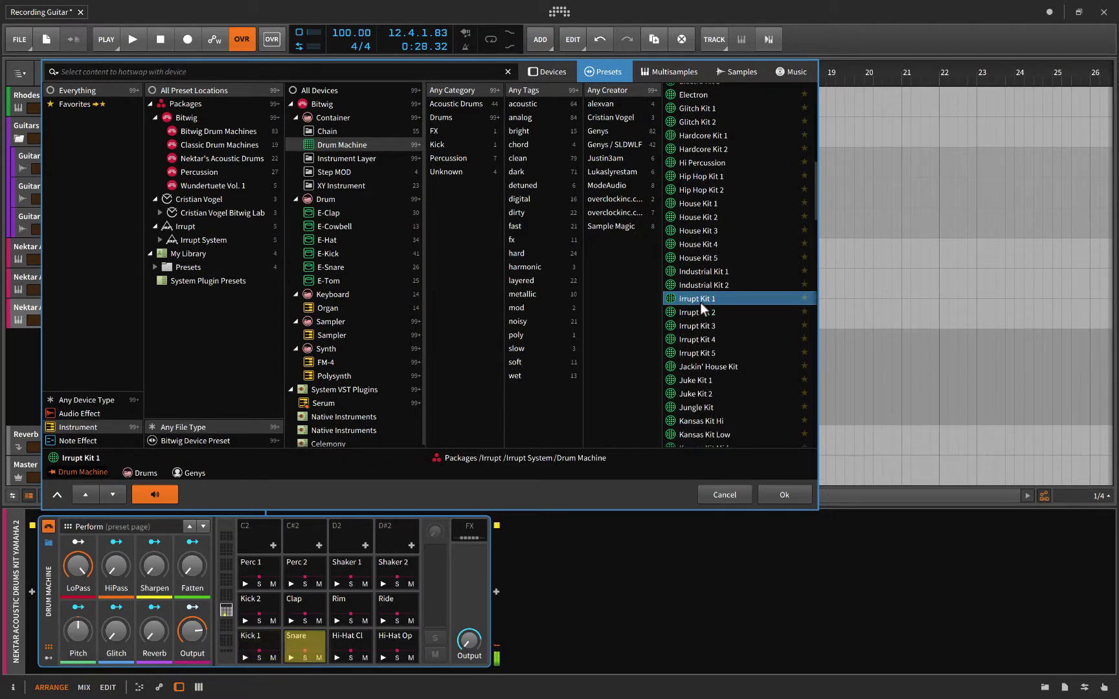
{"action": "left_click", "coordinate": [697, 312]}
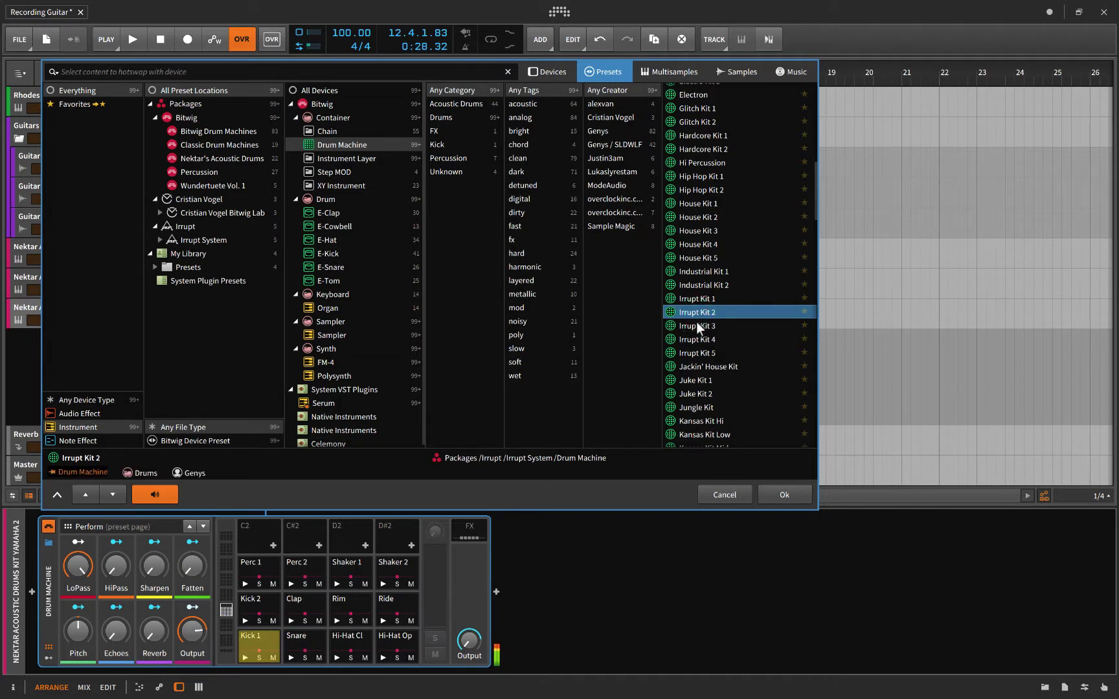
{"action": "left_click", "coordinate": [695, 328]}
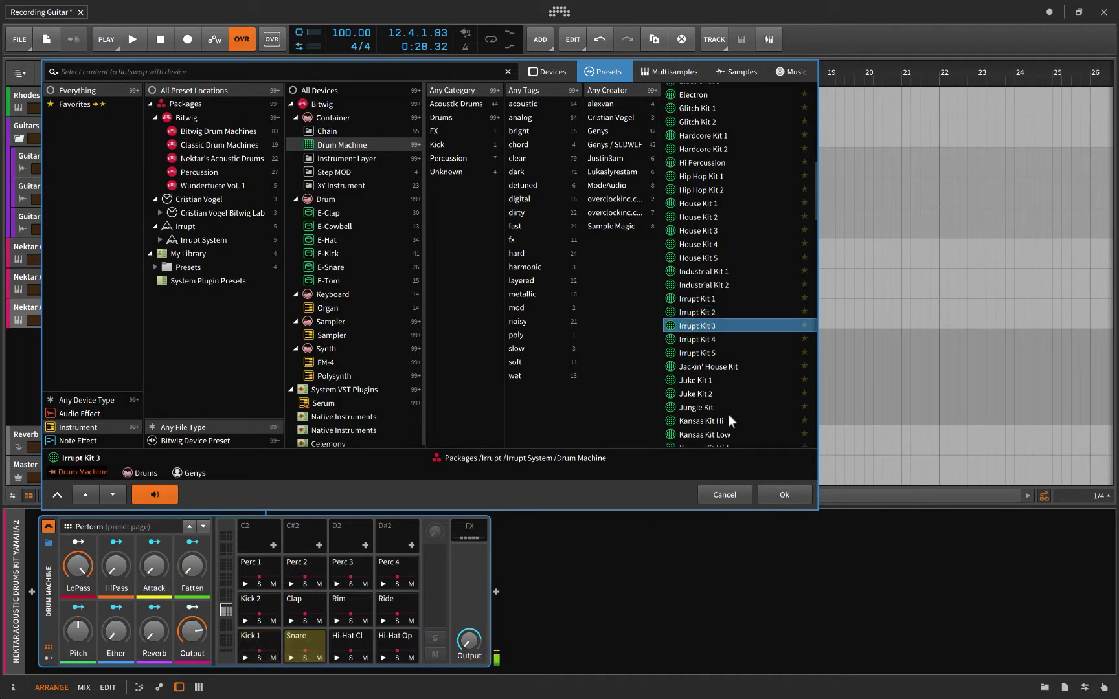
{"action": "left_click", "coordinate": [785, 494]}
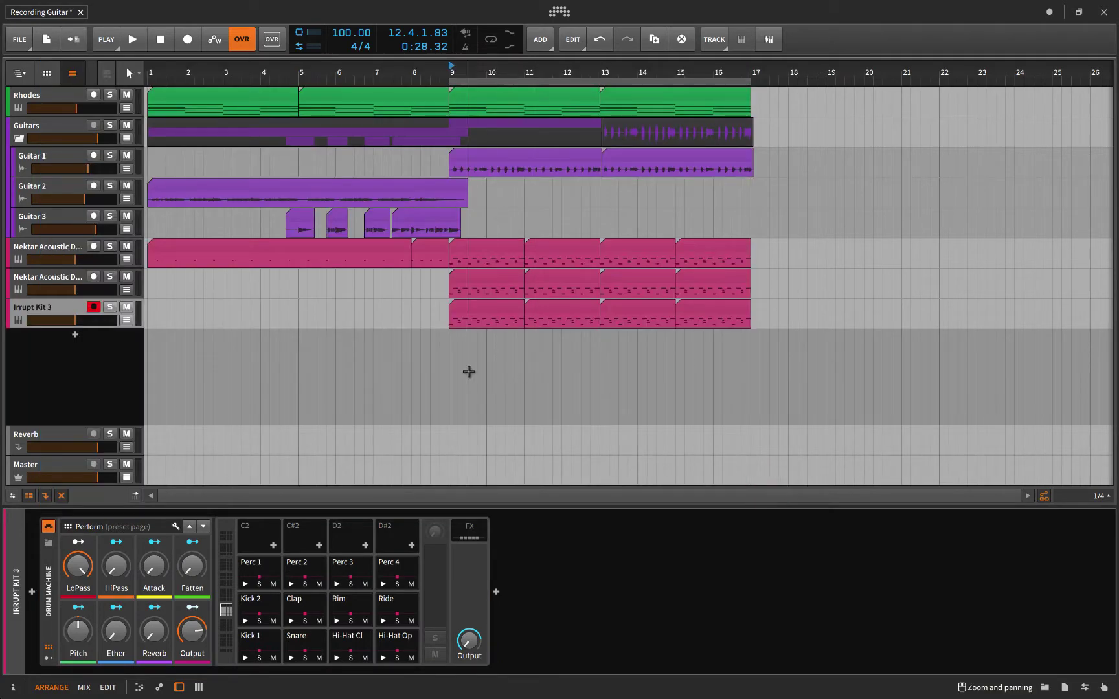
{"action": "key", "text": "space"}
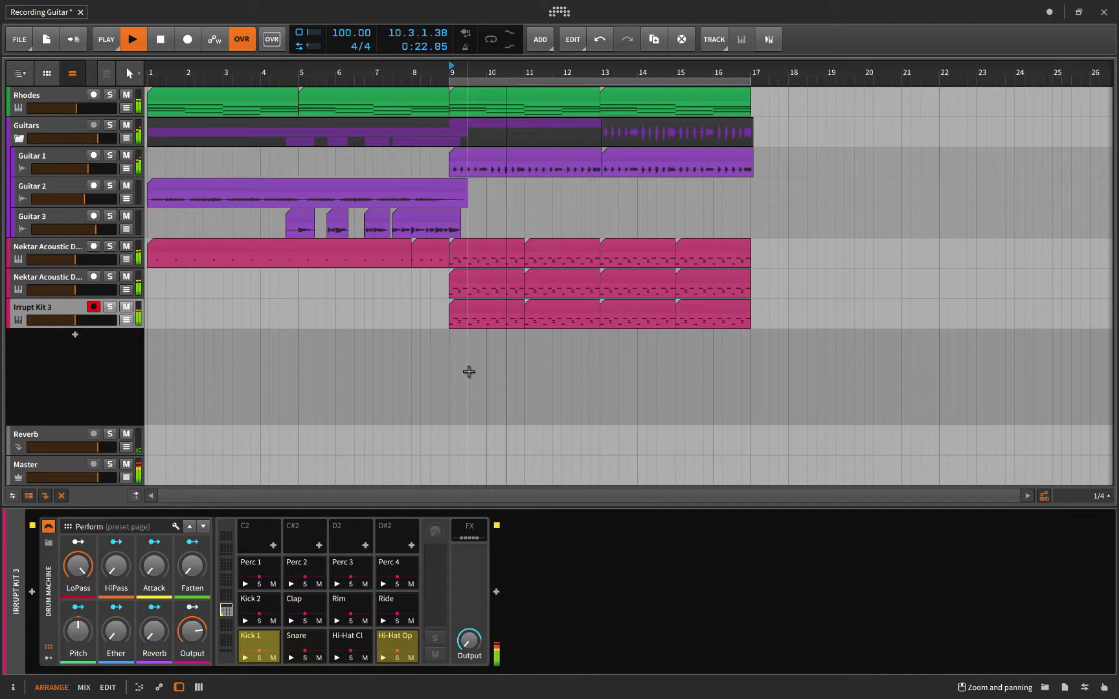
{"action": "left_click", "coordinate": [110, 307]}
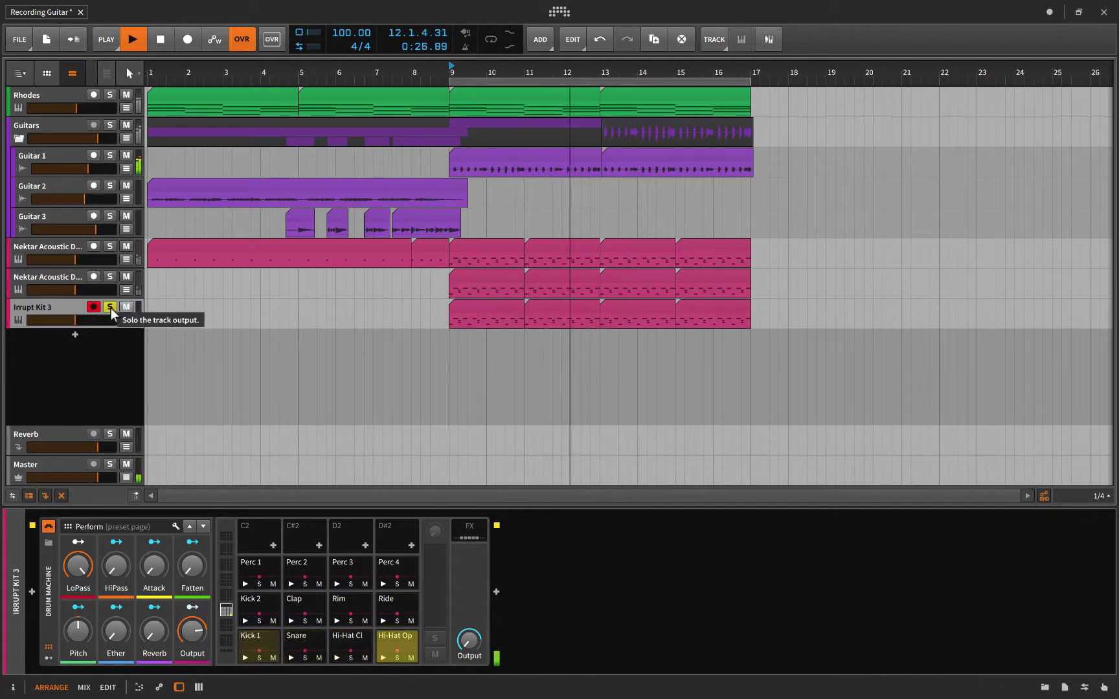
{"action": "left_click_drag", "start_coordinate": [101, 321], "coordinate": [113, 321]}
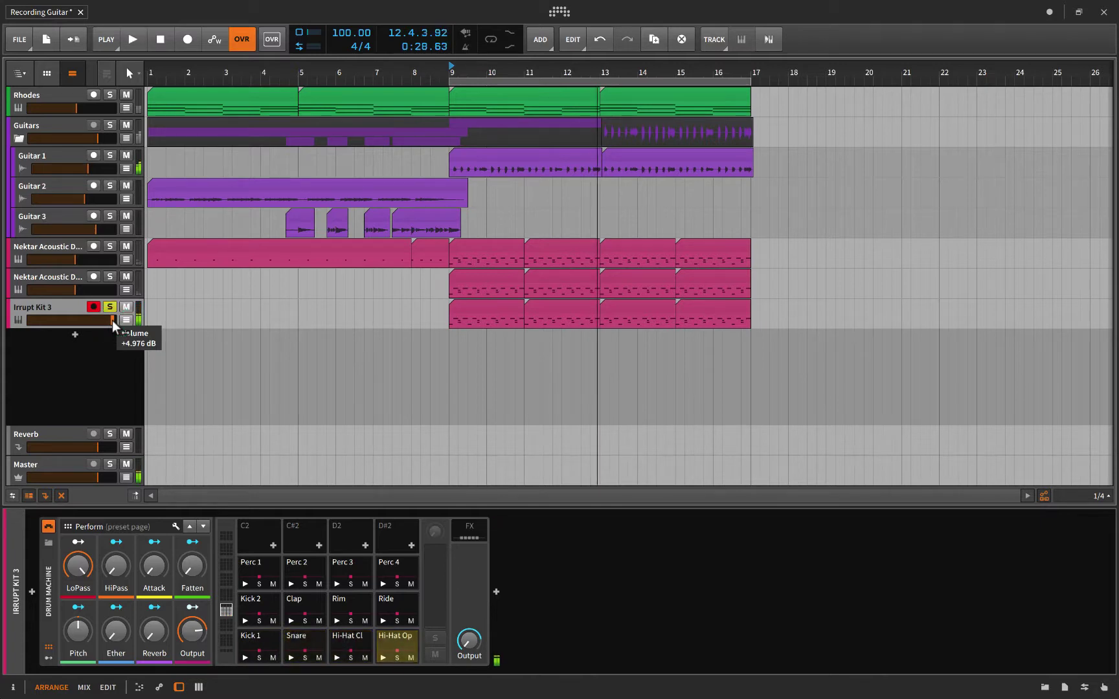
{"action": "double_click", "coordinate": [112, 322]}
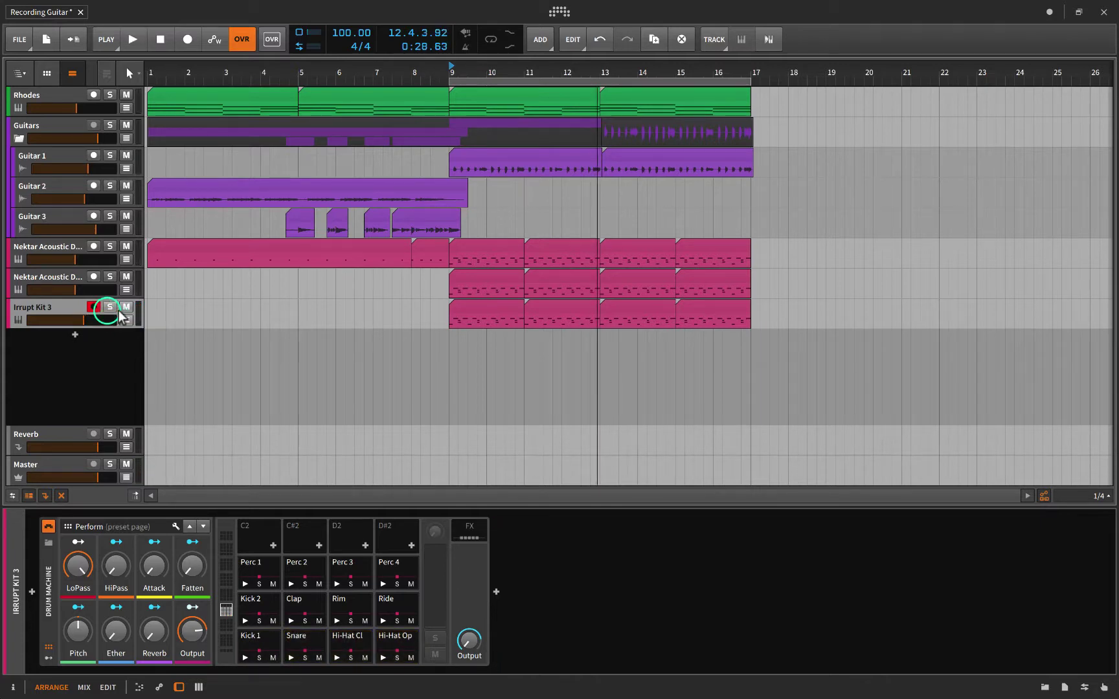
{"action": "left_click", "coordinate": [110, 308]}
{"action": "key", "text": "space"}
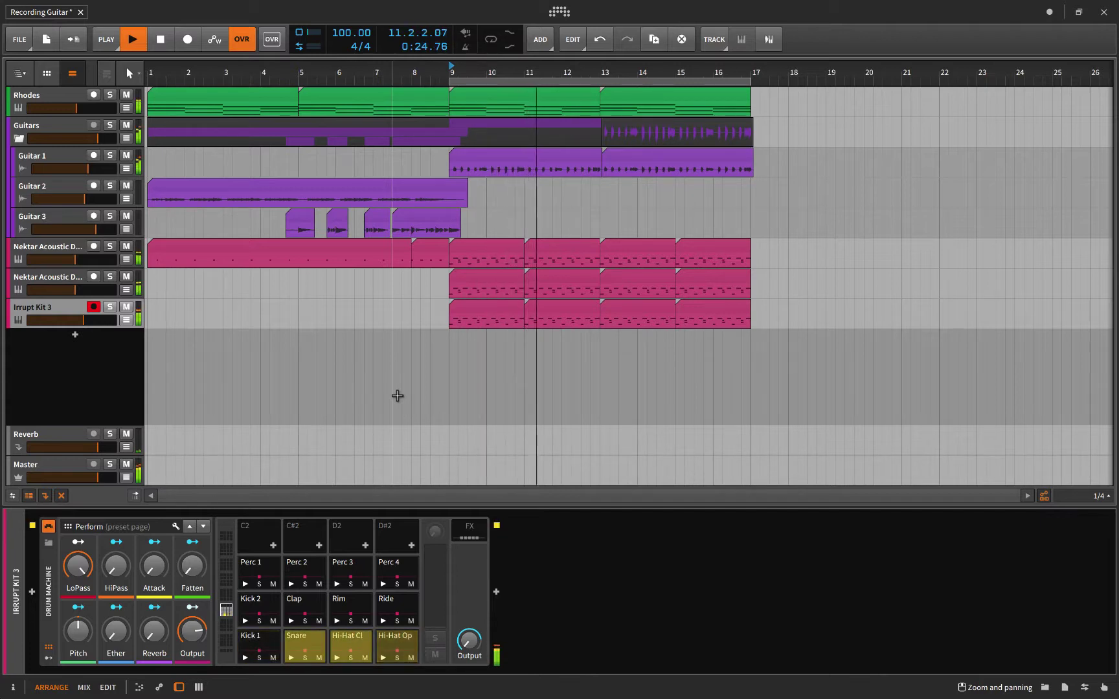
{"action": "left_click", "coordinate": [474, 309]}
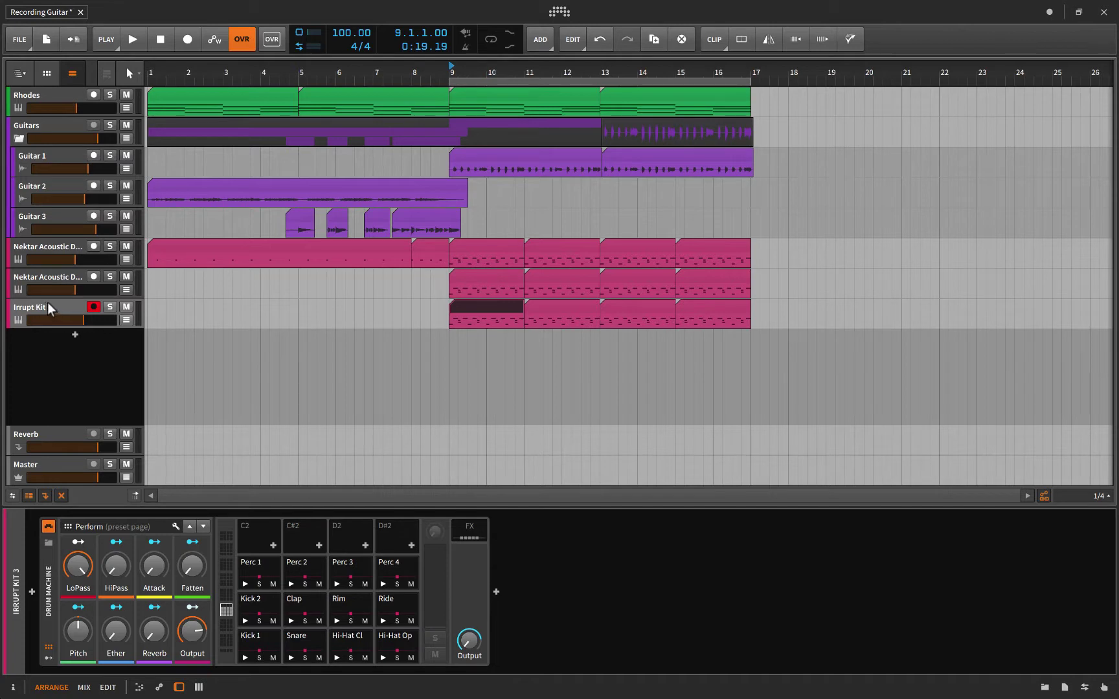
Rename the first two drum tracks Drums 1 and Drums 2
{"action": "left_click", "coordinate": [46, 247]}
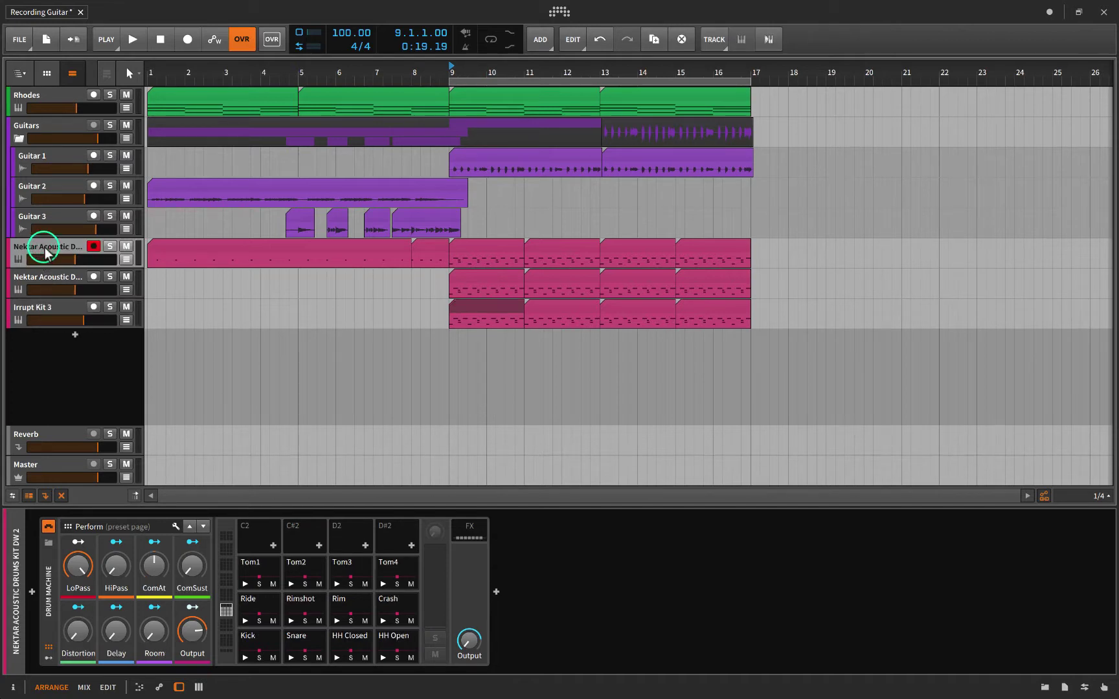
{"action": "double_click", "coordinate": [44, 248]}
{"action": "type", "text": "Drums 1"}
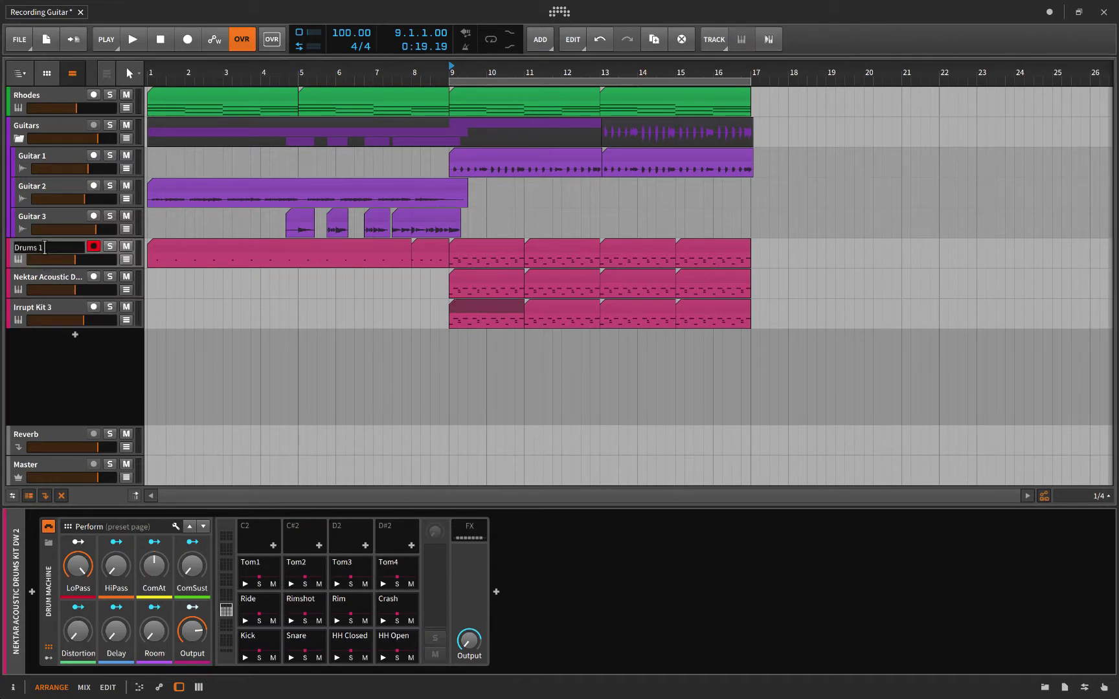
{"action": "key", "text": "Return"}
{"action": "left_click", "coordinate": [44, 276]}
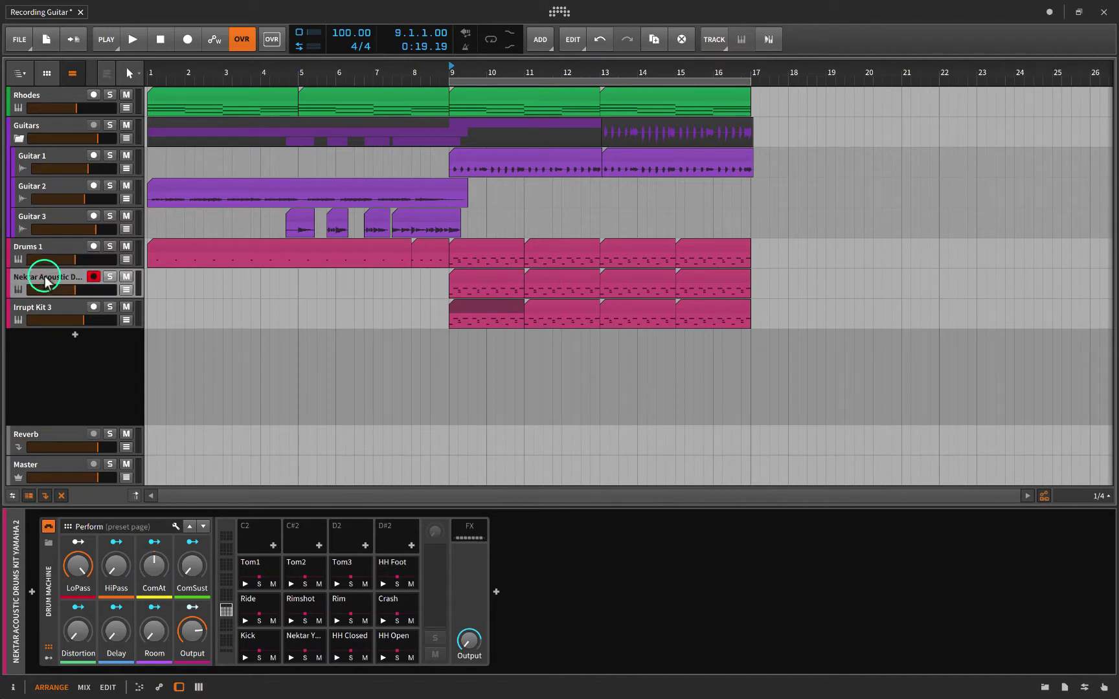
{"action": "double_click", "coordinate": [44, 276]}
{"action": "type", "text": "Drums 2"}
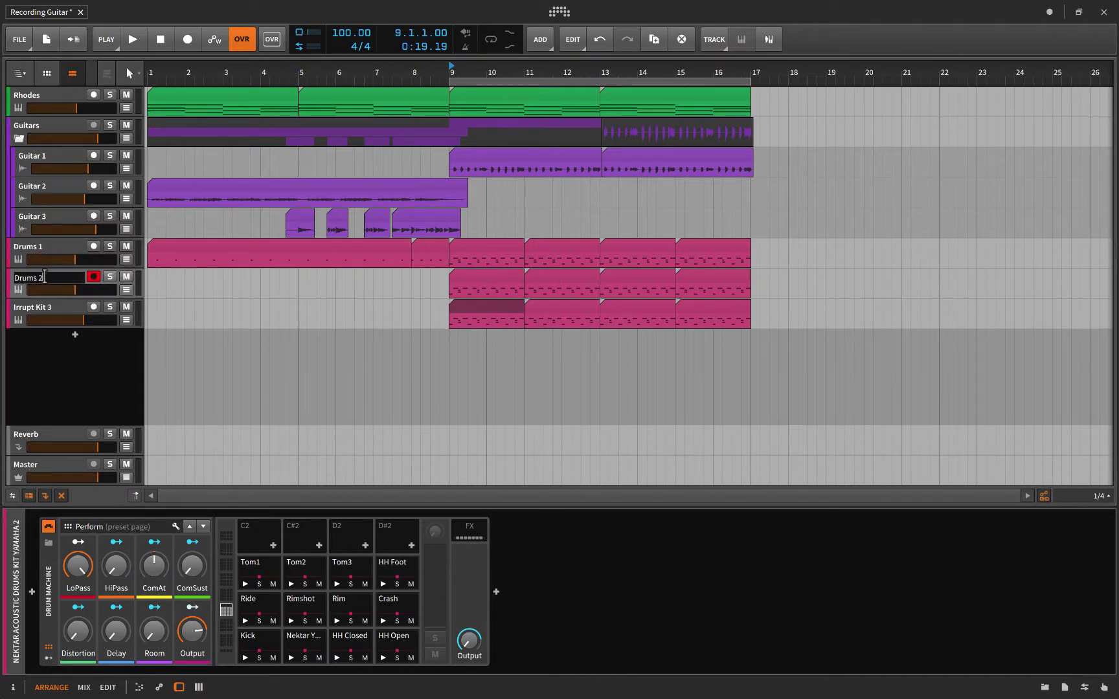
{"action": "key", "text": "Return"}
Rename the Irrupt Kit 3 track Drums 3 and group all three drum tracks with Ctrl+G
{"action": "left_click", "coordinate": [38, 308]}
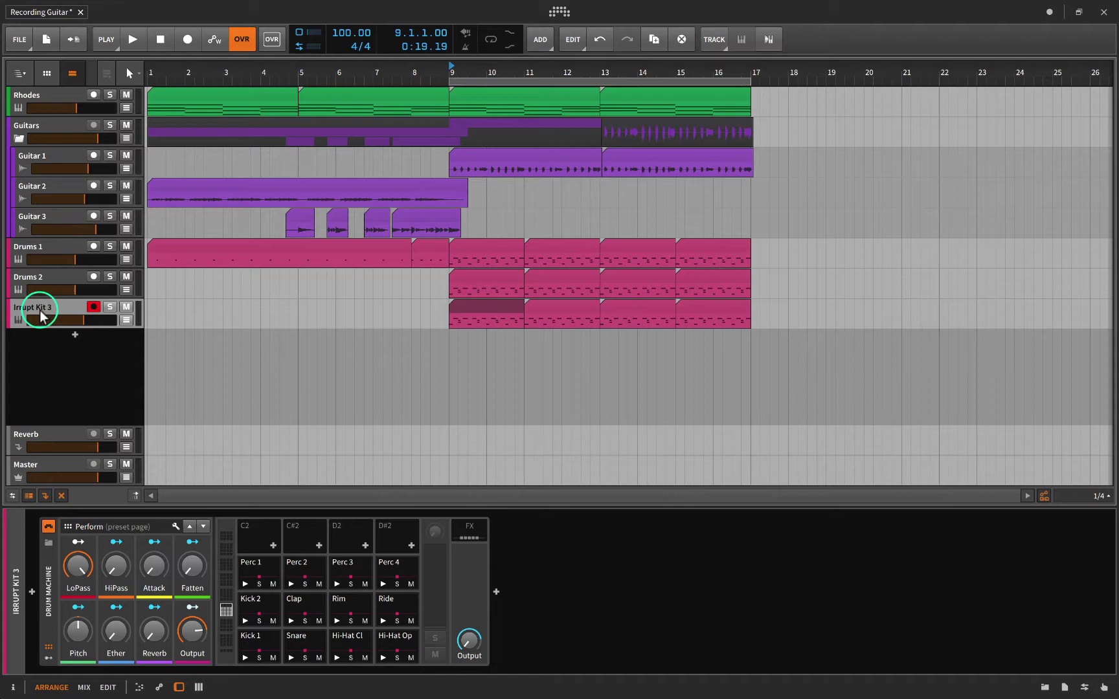
{"action": "double_click", "coordinate": [39, 307]}
{"action": "type", "text": "Drums"}
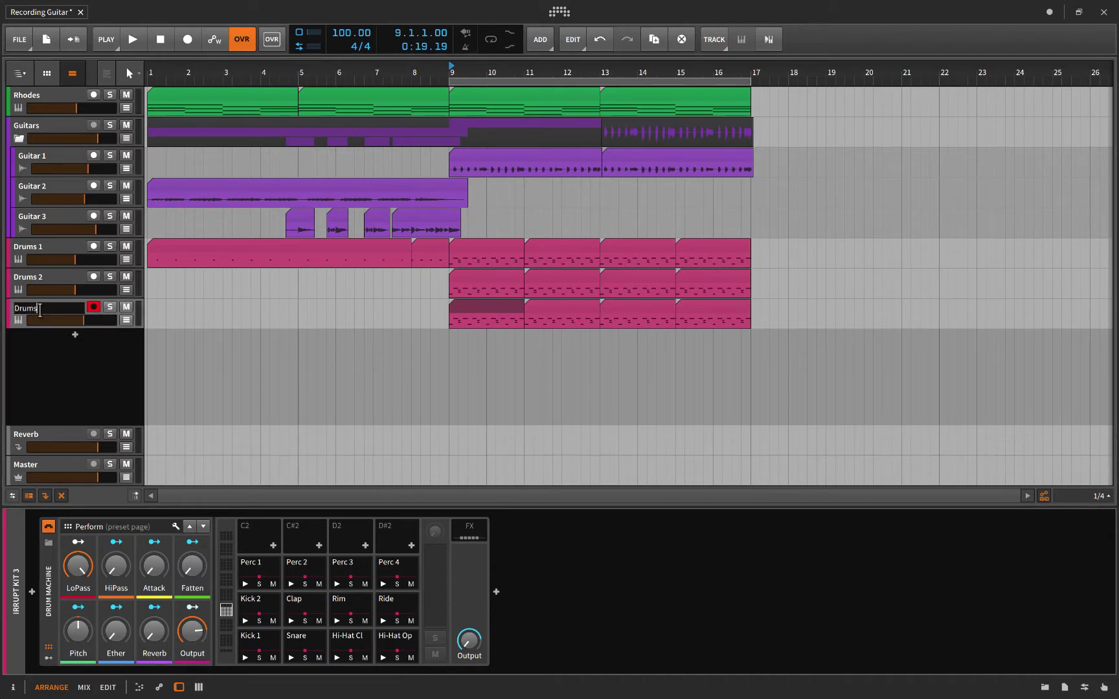
{"action": "type", "text": " 3"}
{"action": "key", "text": "Return"}
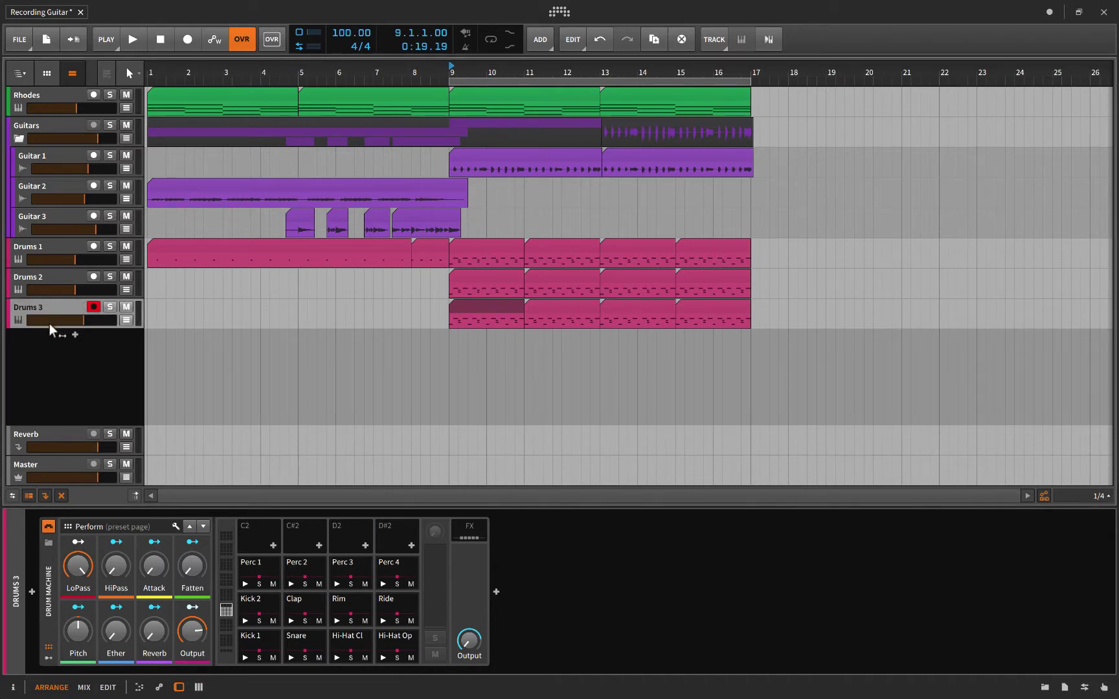
{"action": "left_click", "coordinate": [52, 339]}
{"action": "left_click", "coordinate": [46, 251], "text": "shift"}
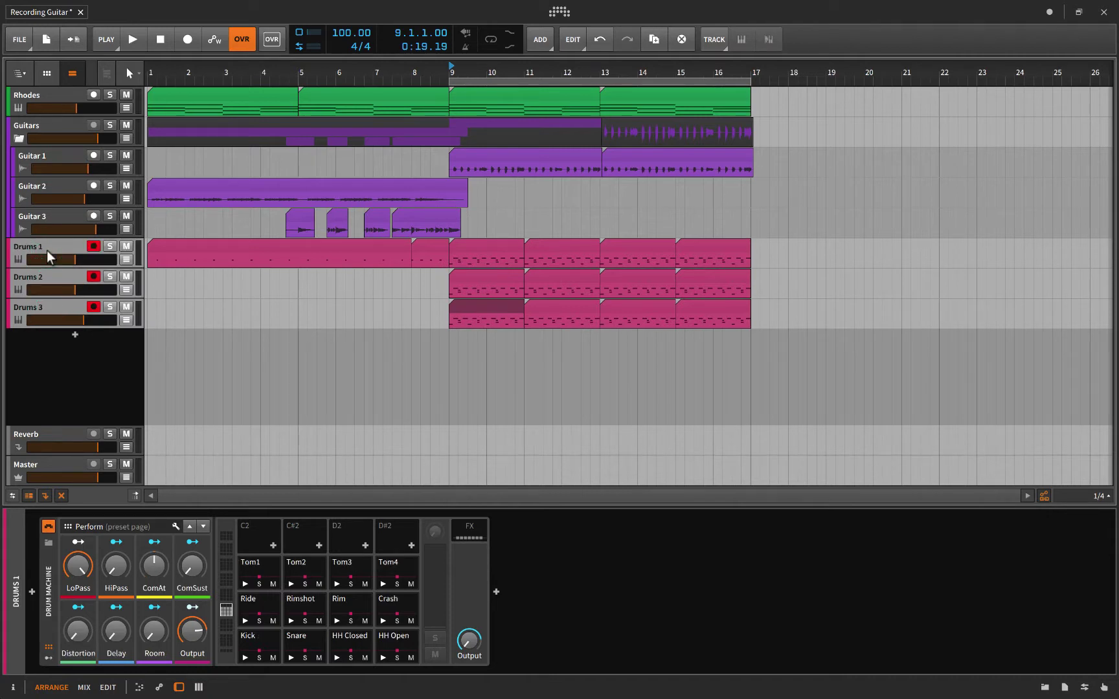
{"action": "key", "text": "ctrl+g"}
Name the group track Drums and fold it to hide Drums 1–3
{"action": "double_click", "coordinate": [46, 251]}
{"action": "type", "text": "Drums"}
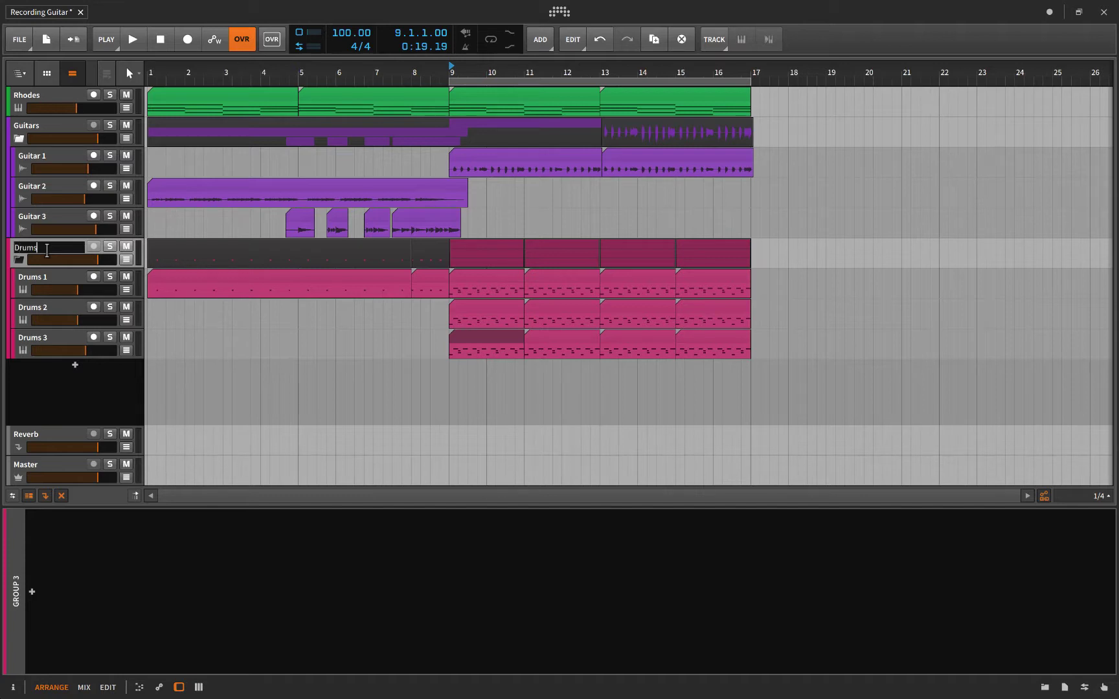
{"action": "key", "text": "Return"}
{"action": "left_click", "coordinate": [19, 261]}
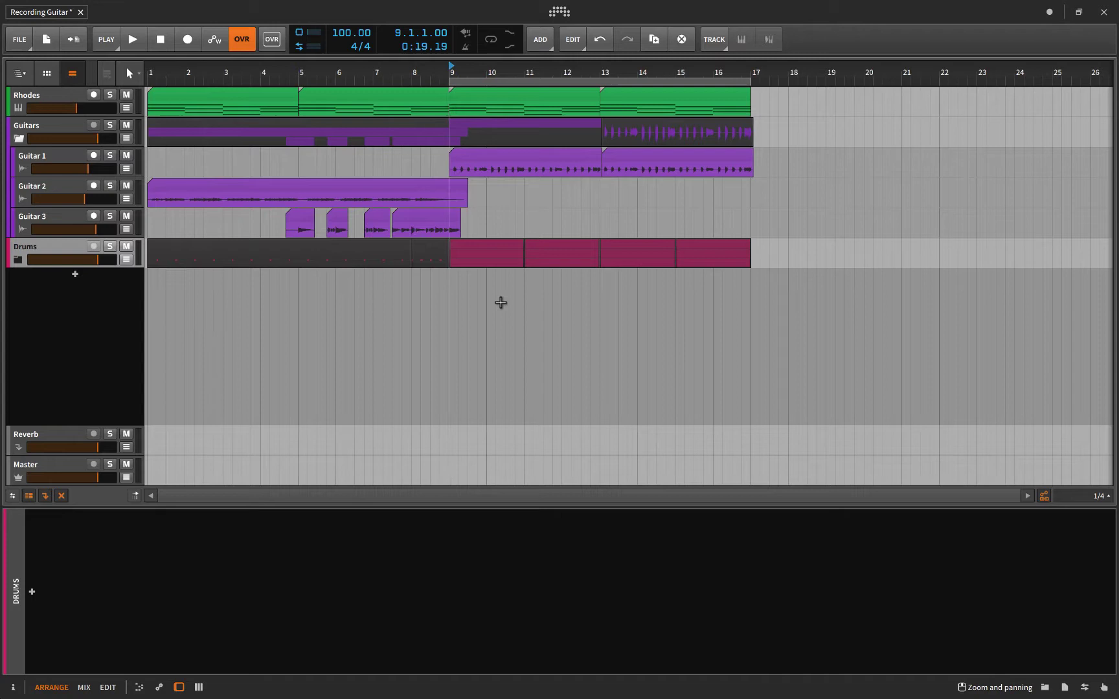
Copy the bar 13 drum clip out to bar 20 as a trial, then delete that copy
{"action": "left_click", "coordinate": [600, 253]}
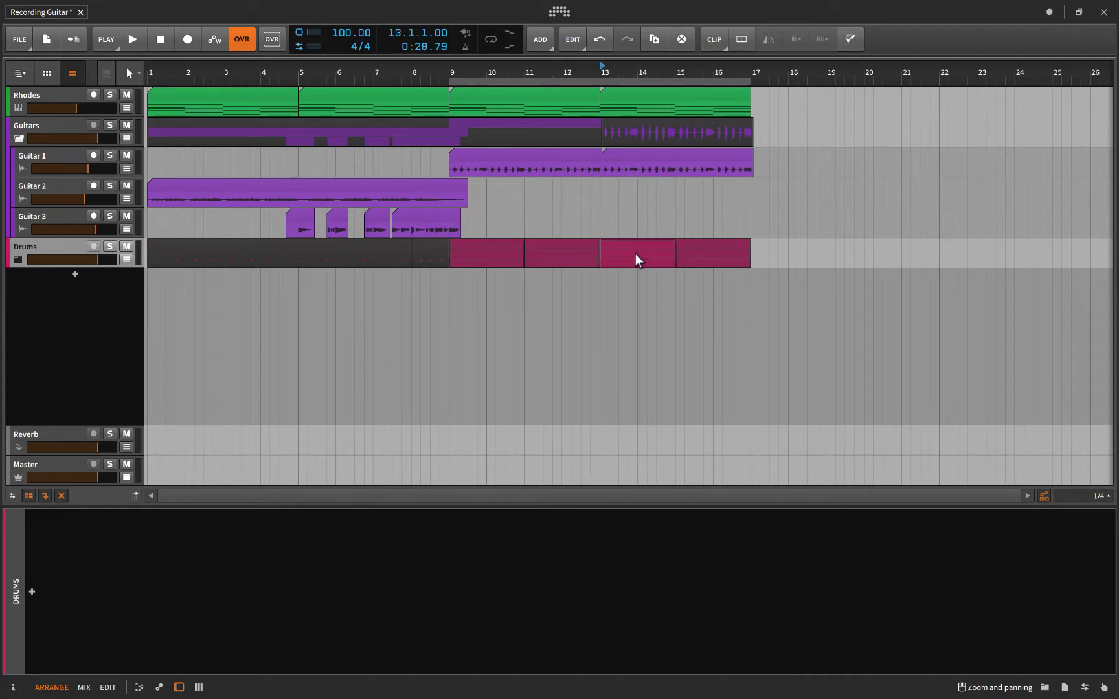
{"action": "left_click_drag", "start_coordinate": [632, 254], "coordinate": [894, 244]}
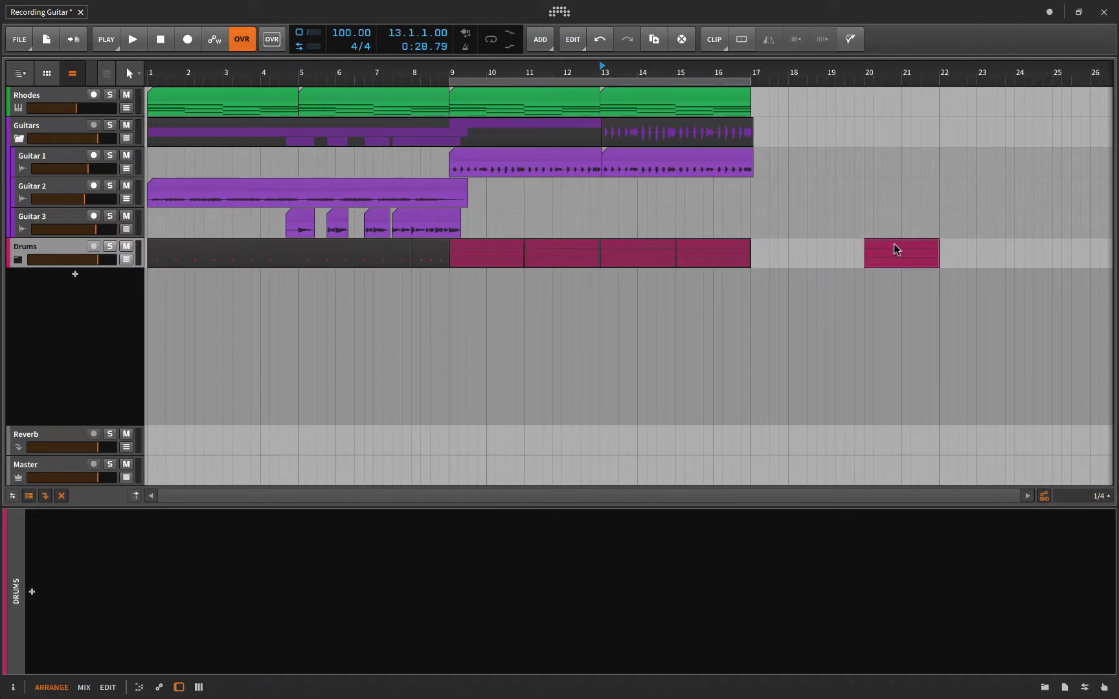
{"action": "left_click", "coordinate": [19, 260]}
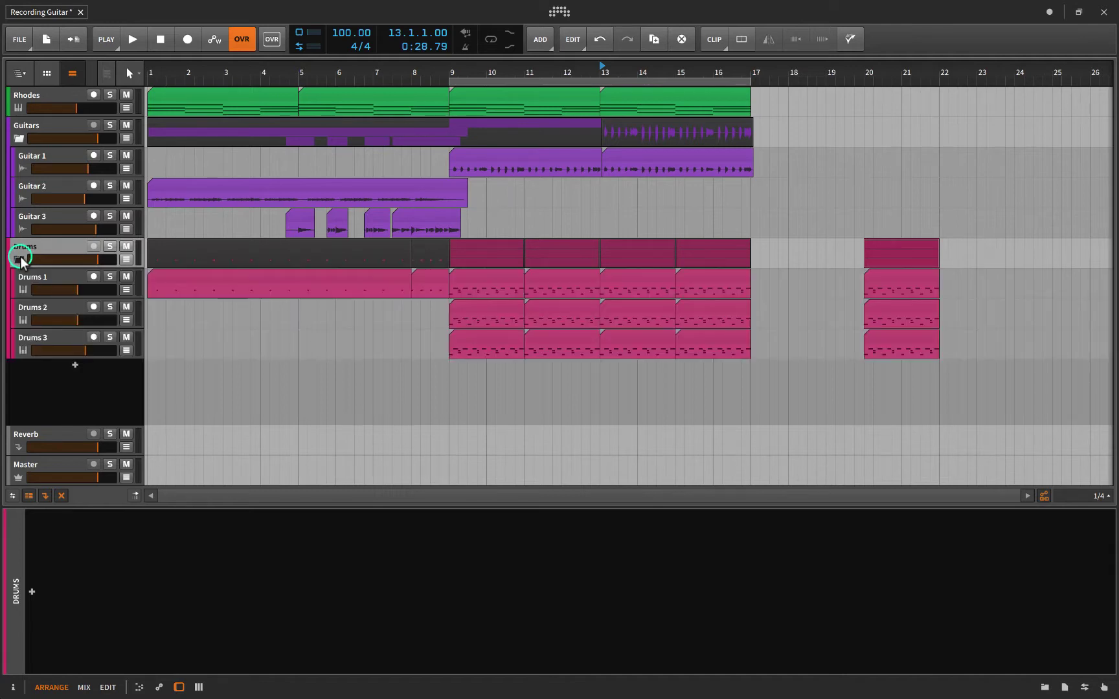
{"action": "left_click", "coordinate": [19, 260]}
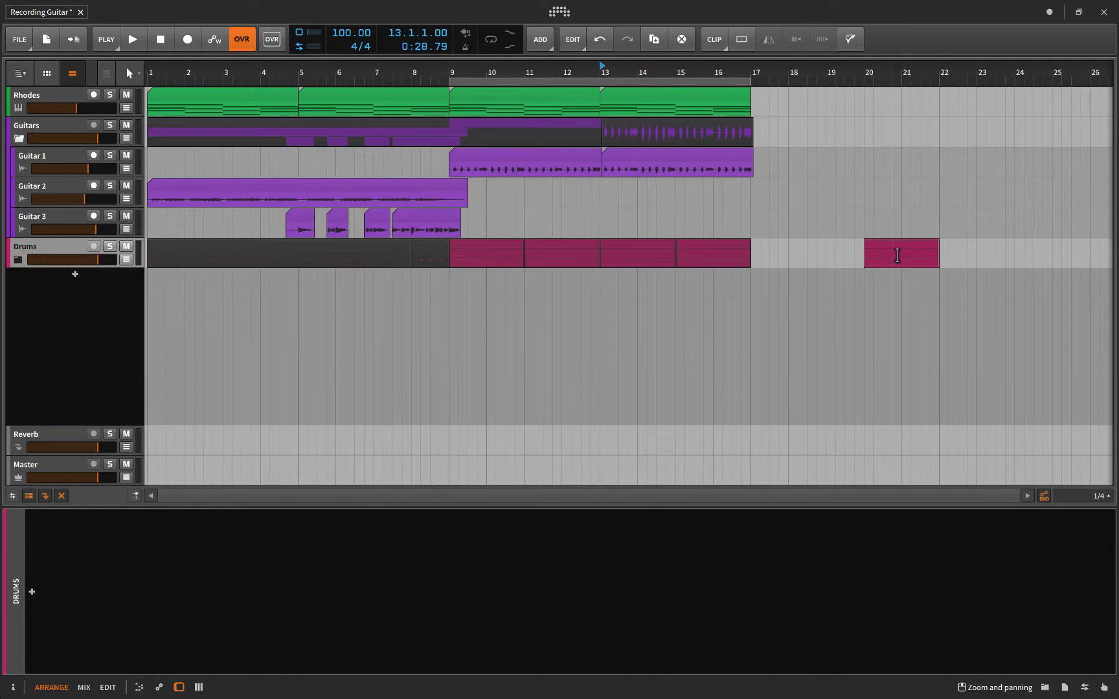
{"action": "key", "text": "Delete"}
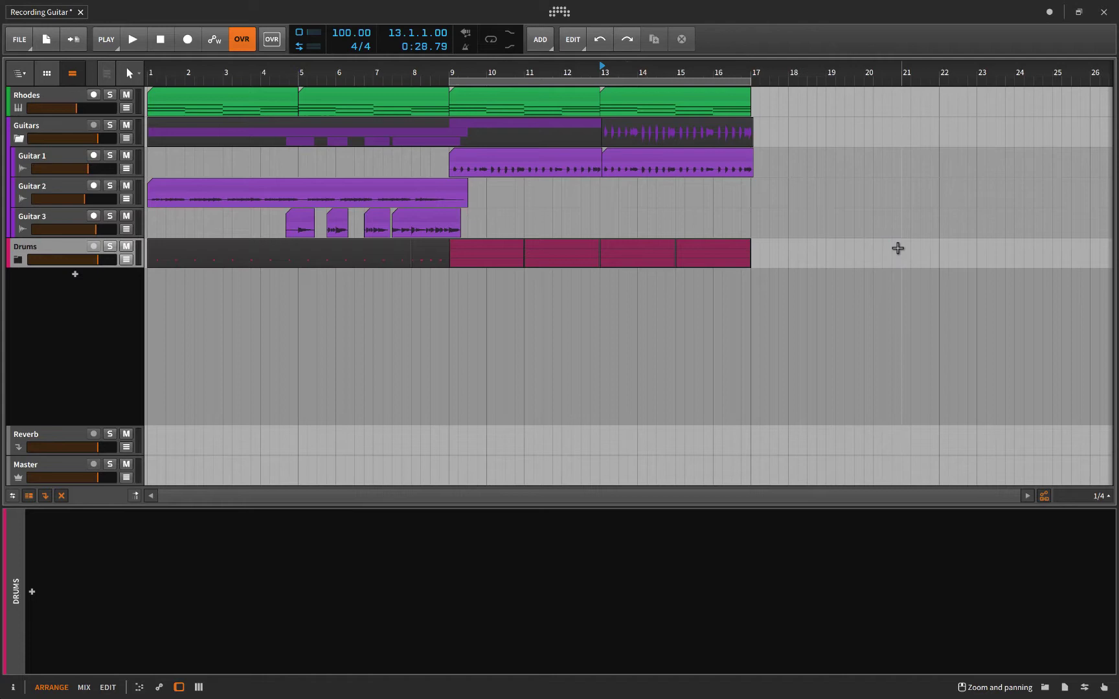
Group the Rhodes, Guitars and Drums tracks into a new group named Everything
{"action": "left_click", "coordinate": [19, 138]}
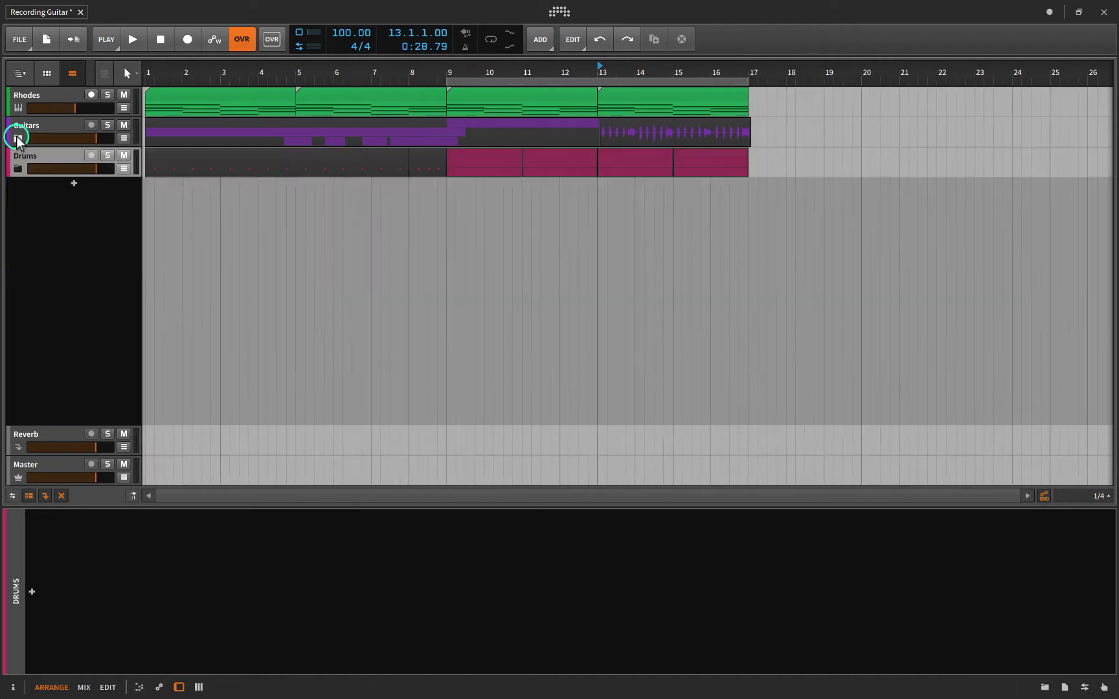
{"action": "left_click", "coordinate": [28, 95]}
{"action": "left_click", "coordinate": [37, 156]}
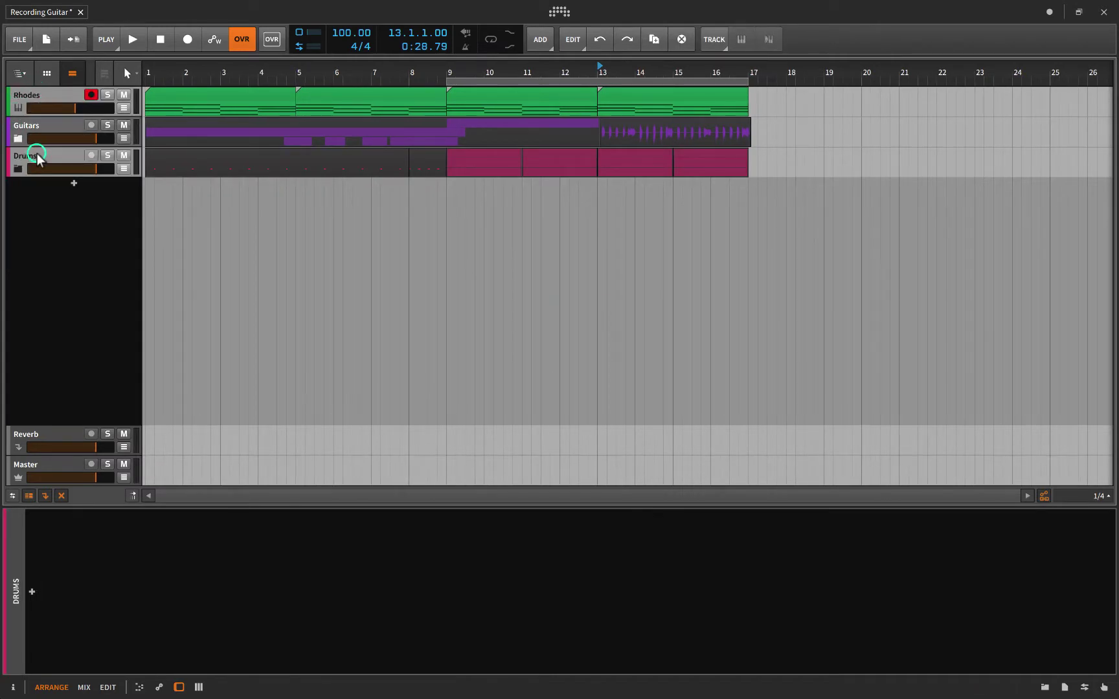
{"action": "key", "text": "ctrl+g"}
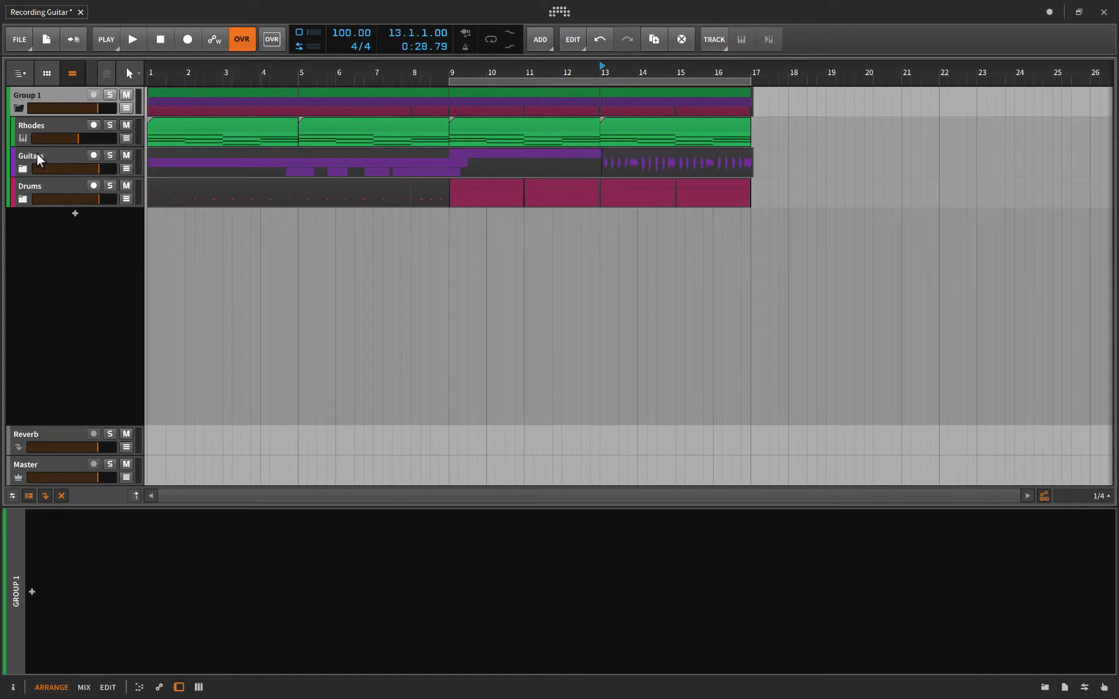
{"action": "key", "text": "ctrl+r"}
{"action": "type", "text": "Everythi"}
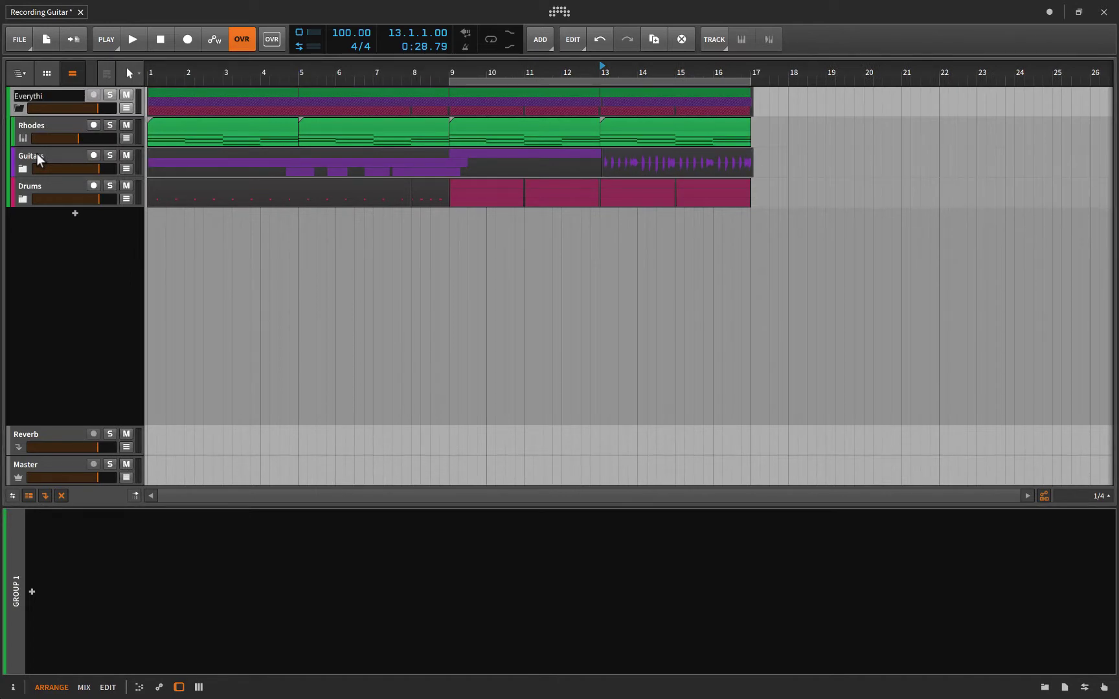
{"action": "type", "text": "ng"}
{"action": "key", "text": "Return"}
Unfold Everything and Drums to show Drums 1–3, and set play start to bar 9
{"action": "left_click", "coordinate": [16, 110]}
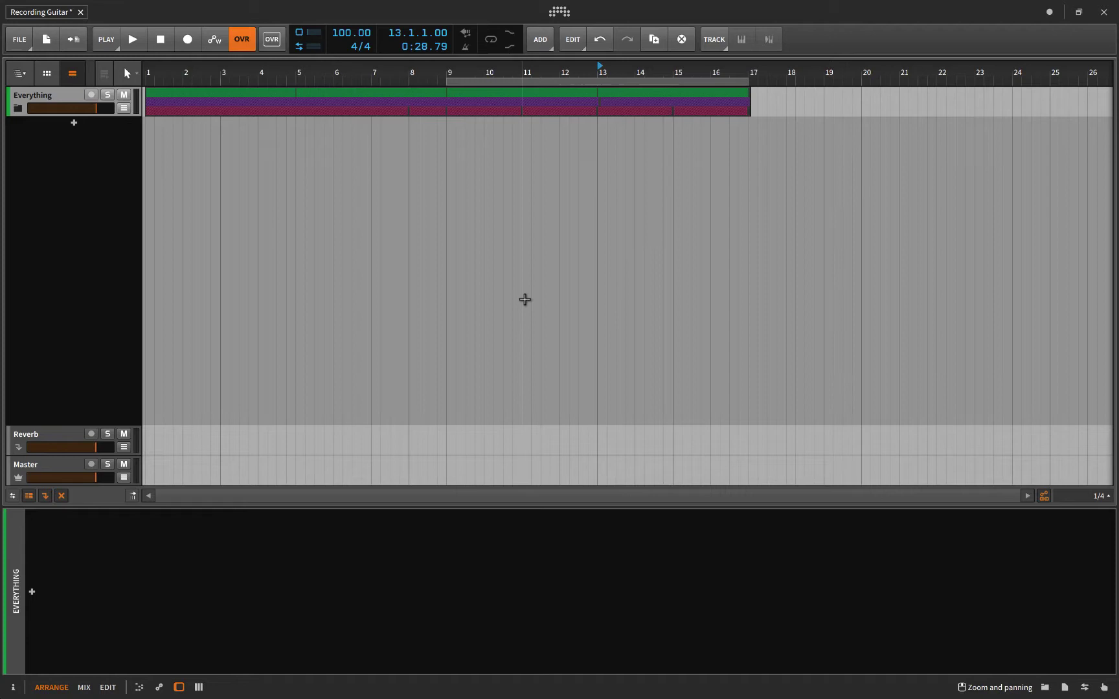
{"action": "left_click", "coordinate": [16, 109]}
{"action": "left_click", "coordinate": [24, 199]}
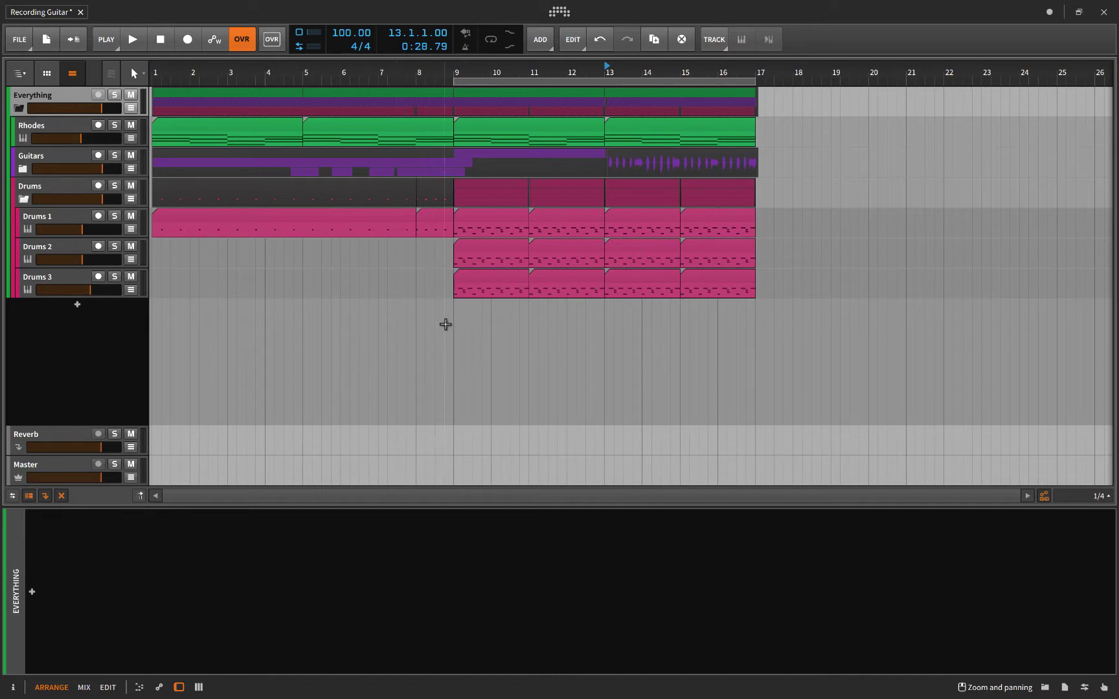
{"action": "left_click", "coordinate": [454, 324]}
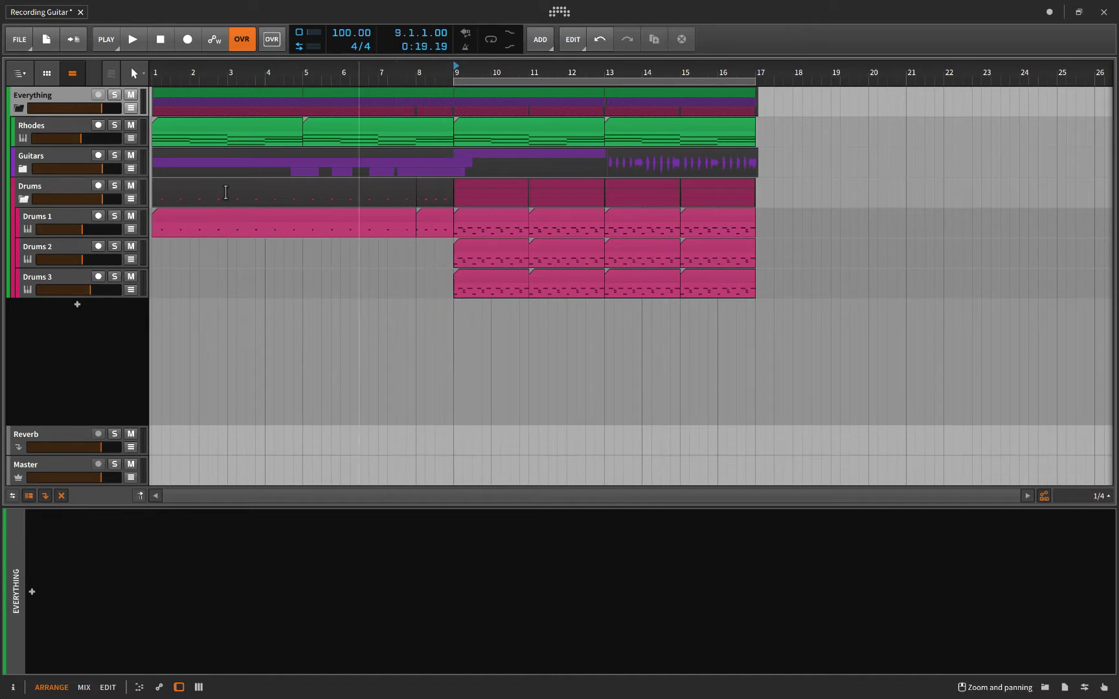
Show the track inspector, try the Drums group's reverb send, then reset it
{"action": "left_click", "coordinate": [31, 438]}
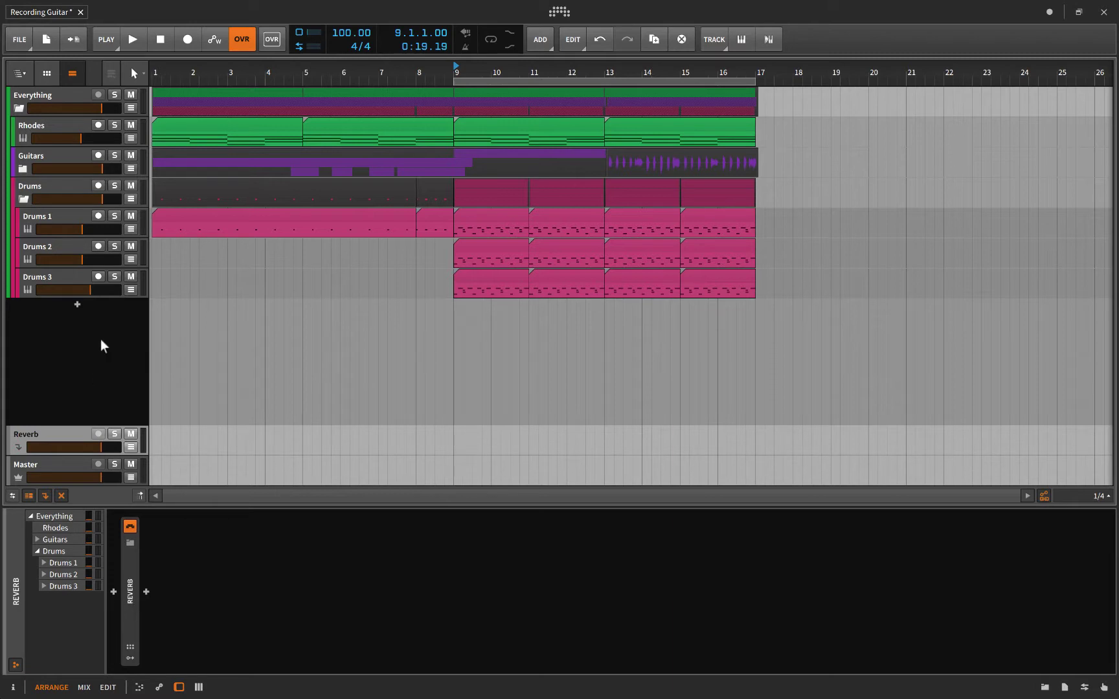
{"action": "key", "text": "i"}
{"action": "left_click", "coordinate": [152, 187]}
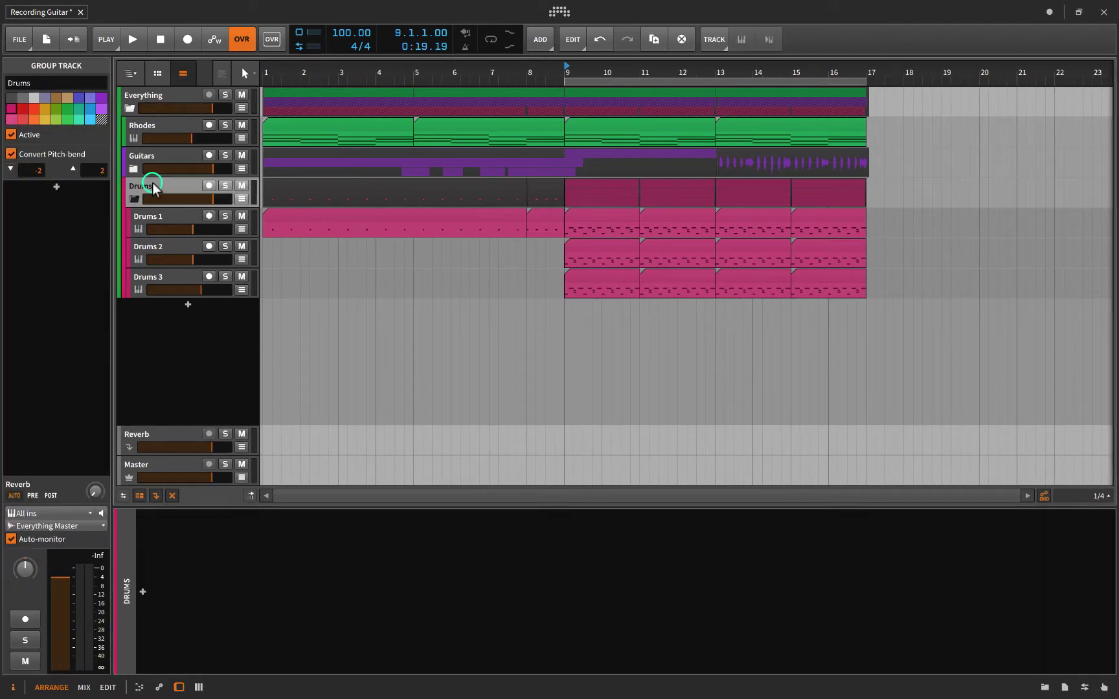
{"action": "left_click_drag", "start_coordinate": [93, 490], "coordinate": [94, 489]}
{"action": "key", "text": "space"}
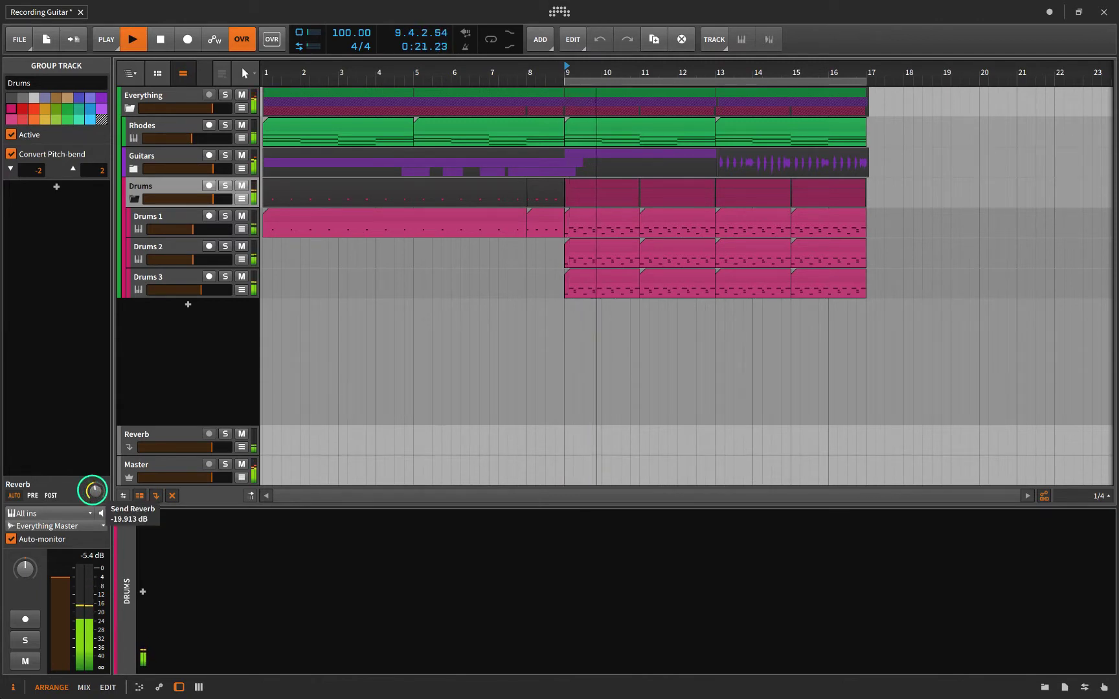
{"action": "double_click", "coordinate": [93, 491]}
Raise the Drums 2 reverb send level
{"action": "left_click", "coordinate": [154, 215]}
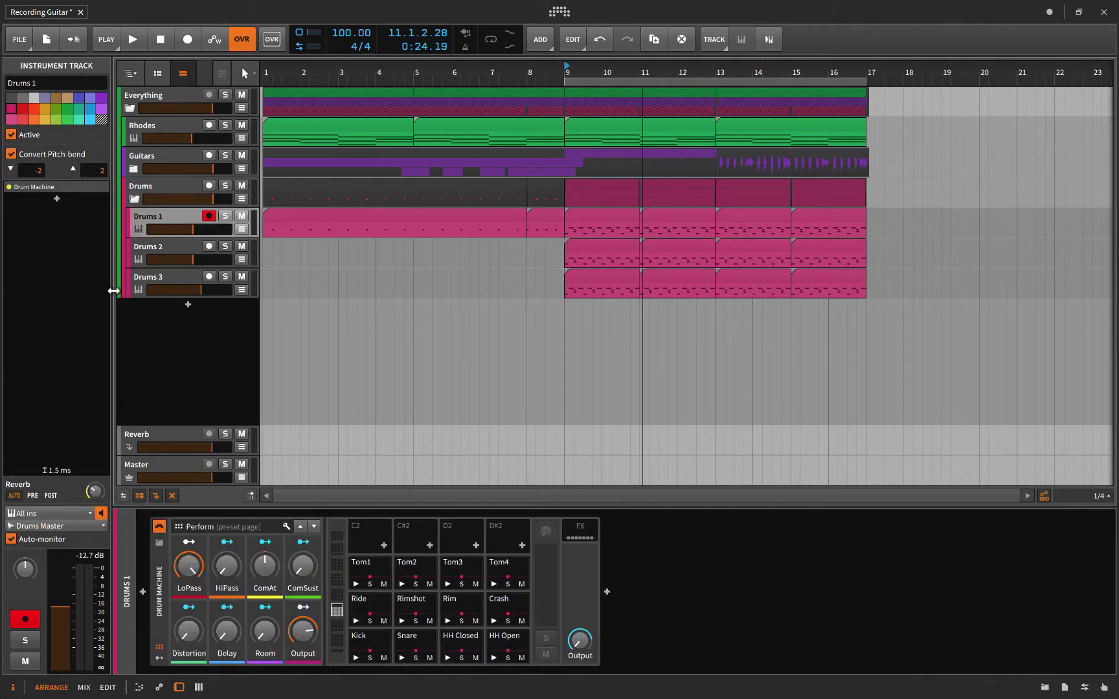
{"action": "left_click", "coordinate": [147, 248]}
{"action": "left_click", "coordinate": [94, 490]}
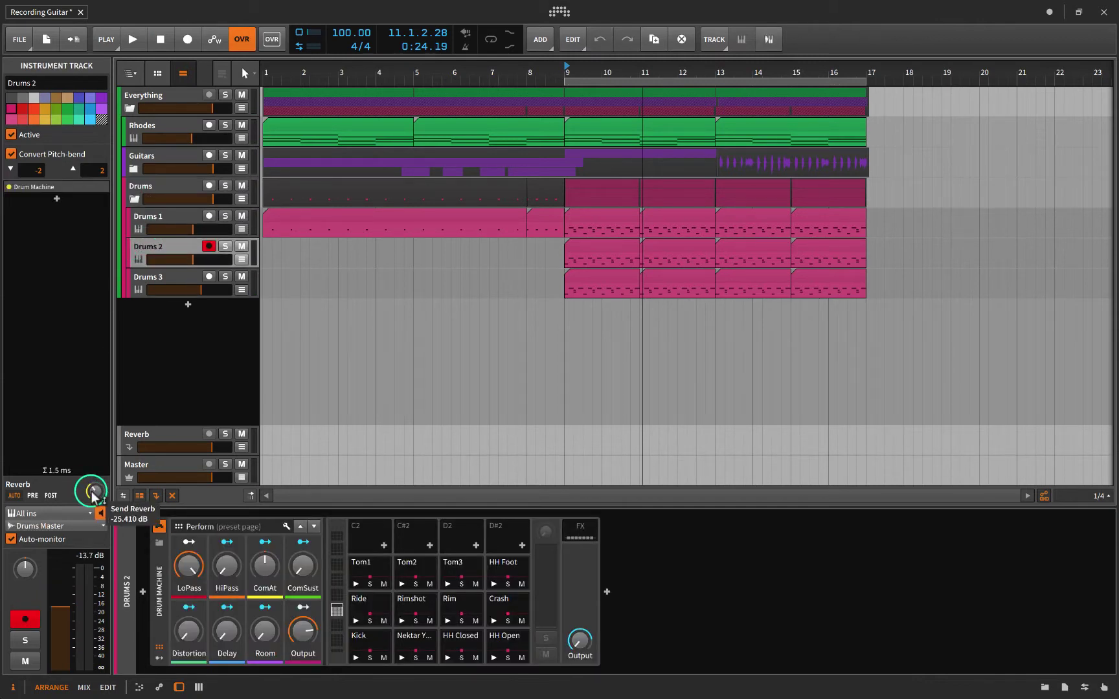
{"action": "left_click_drag", "start_coordinate": [94, 491], "coordinate": [93, 486]}
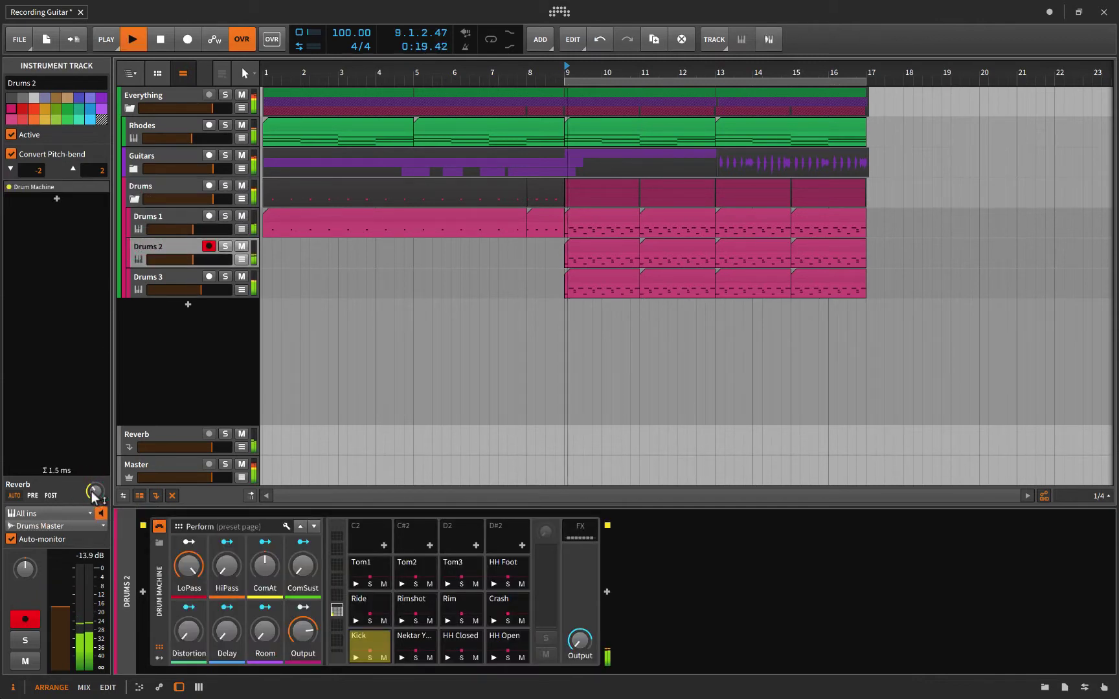
{"action": "left_click", "coordinate": [163, 280]}
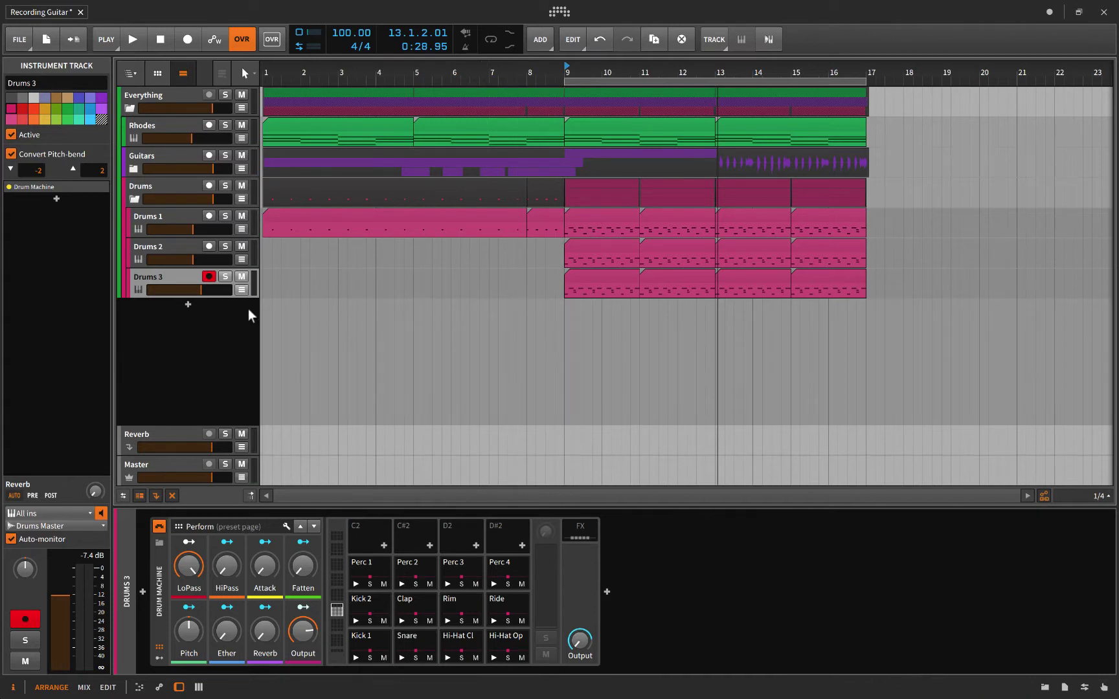
Play the song from bar 5, then stop
{"action": "left_click", "coordinate": [479, 315]}
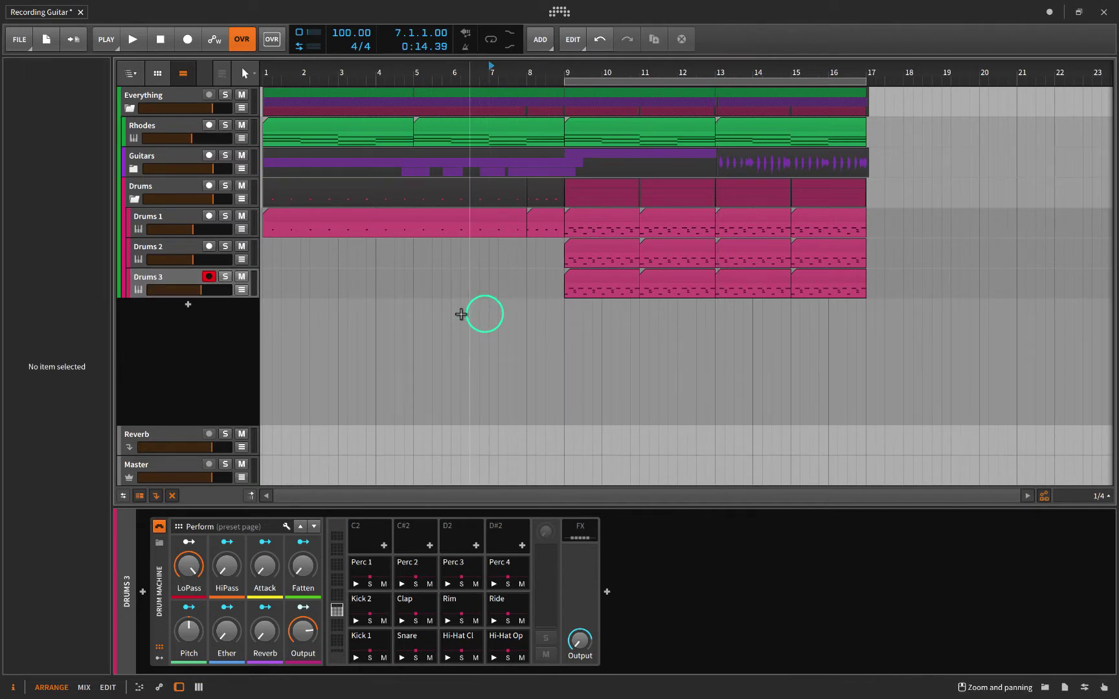
{"action": "double_click", "coordinate": [414, 323]}
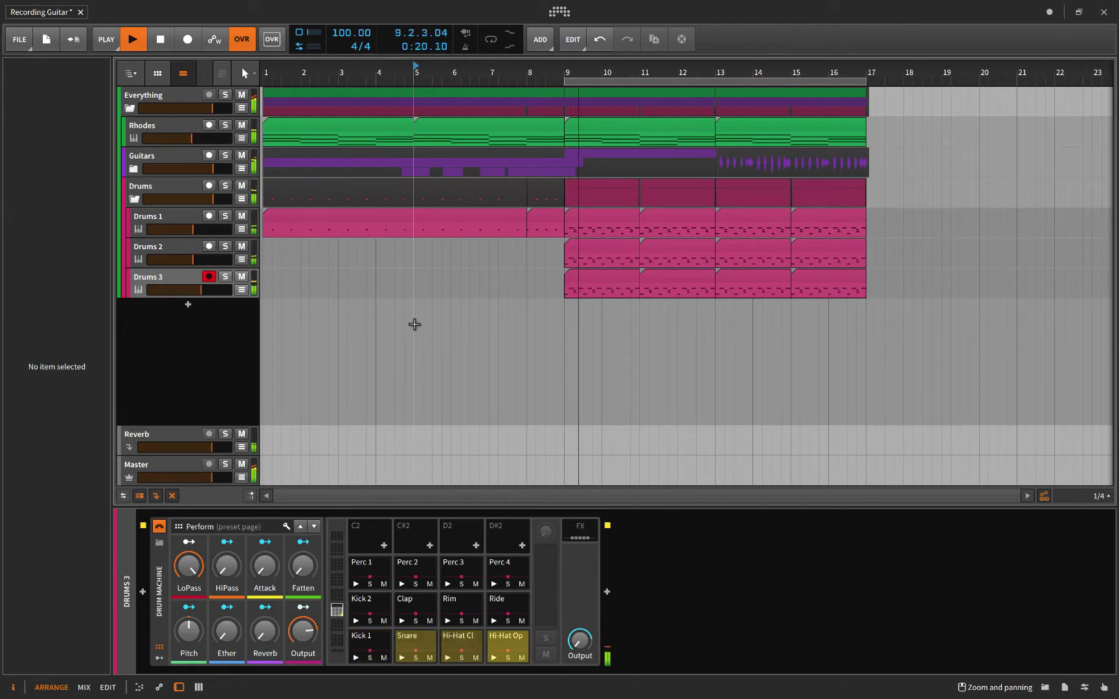
{"action": "key", "text": "space"}
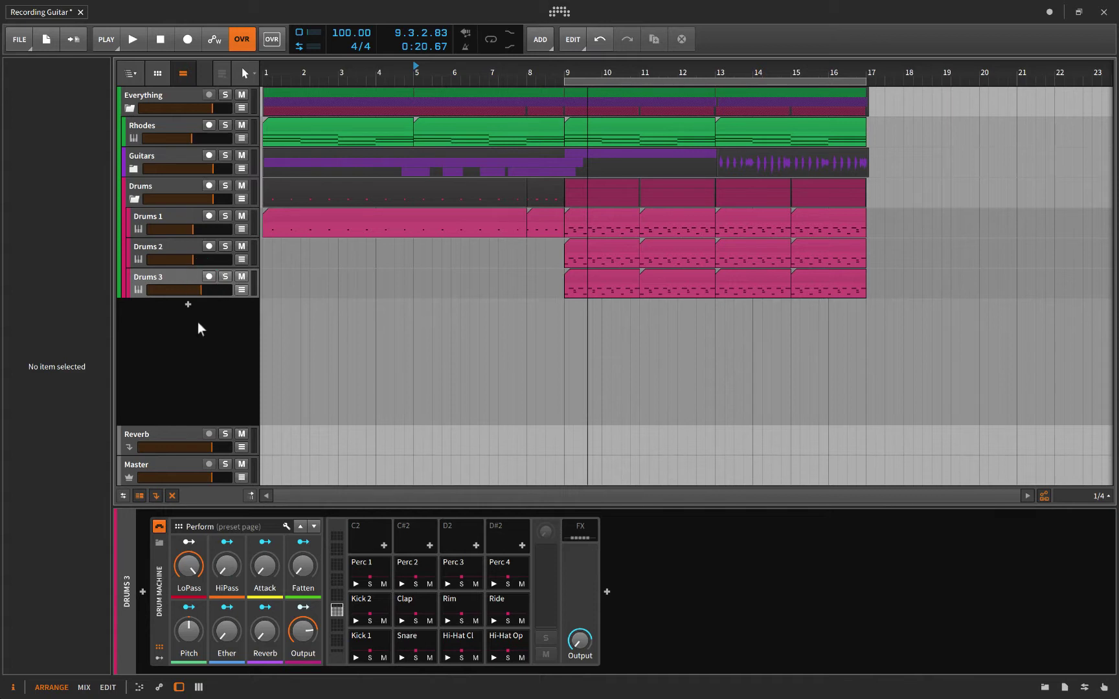
Preview the Crash-01 samples and drop one onto a new track at bar 9
{"action": "key", "text": "b"}
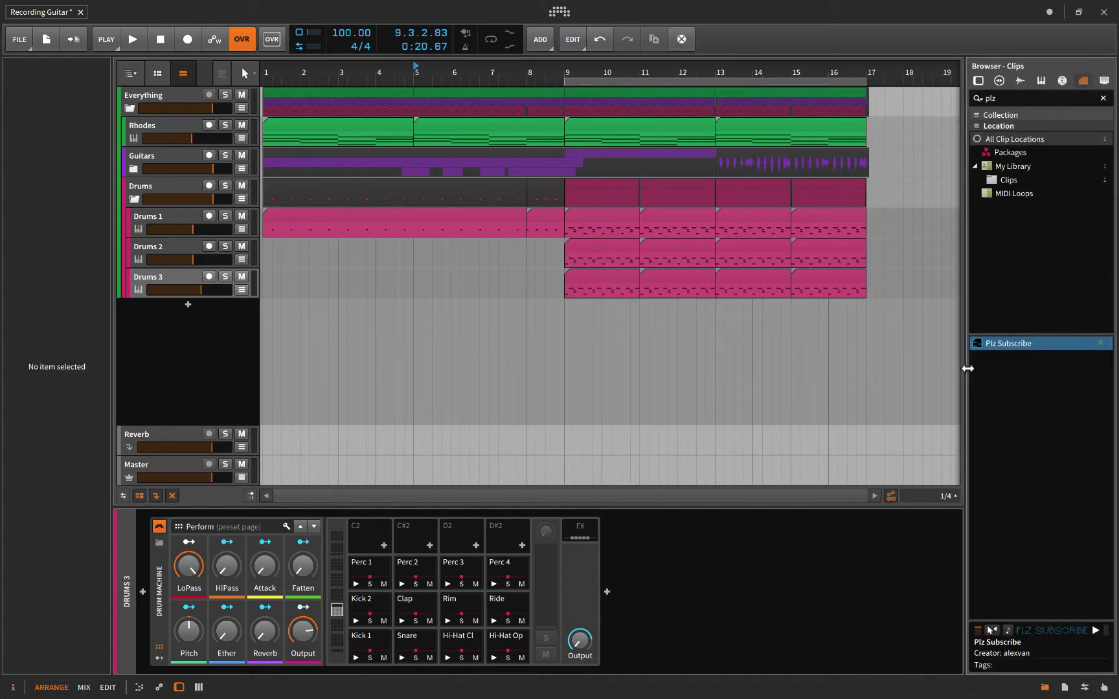
{"action": "left_click", "coordinate": [1020, 82]}
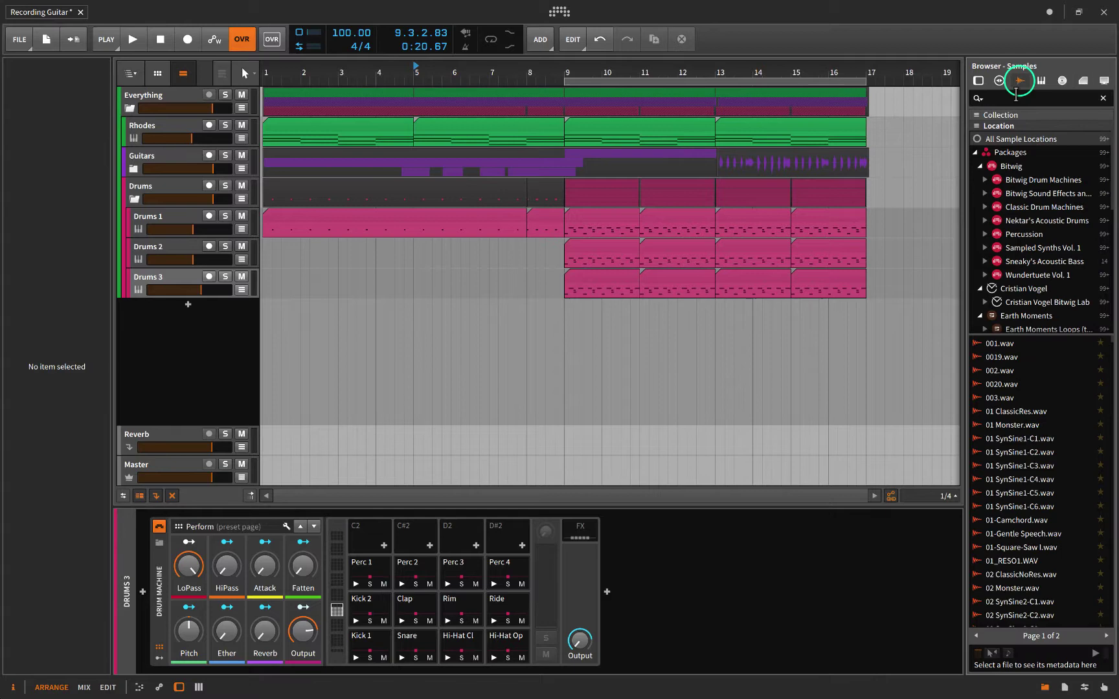
{"action": "type", "text": "crash"}
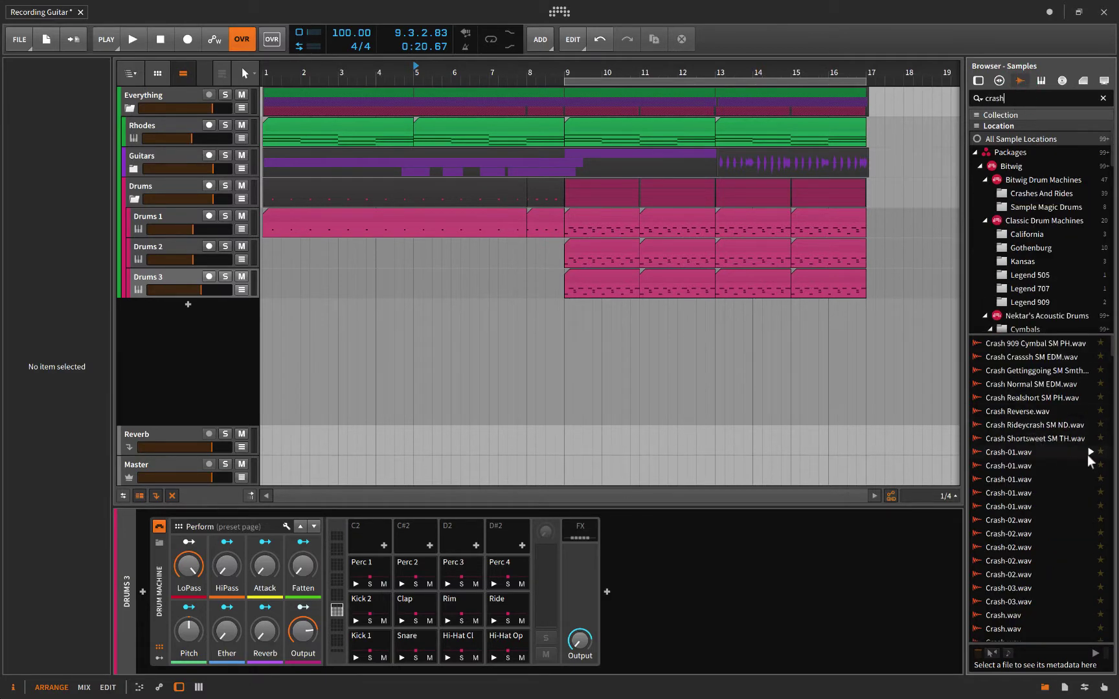
{"action": "left_click", "coordinate": [1088, 455]}
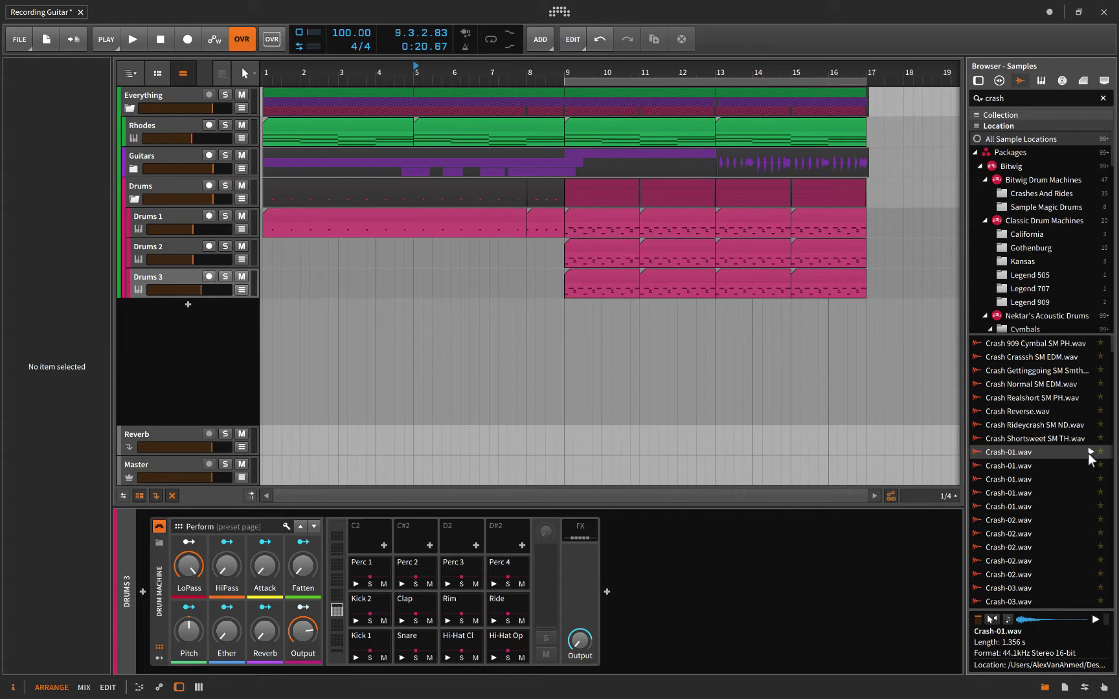
{"action": "left_click", "coordinate": [1092, 467]}
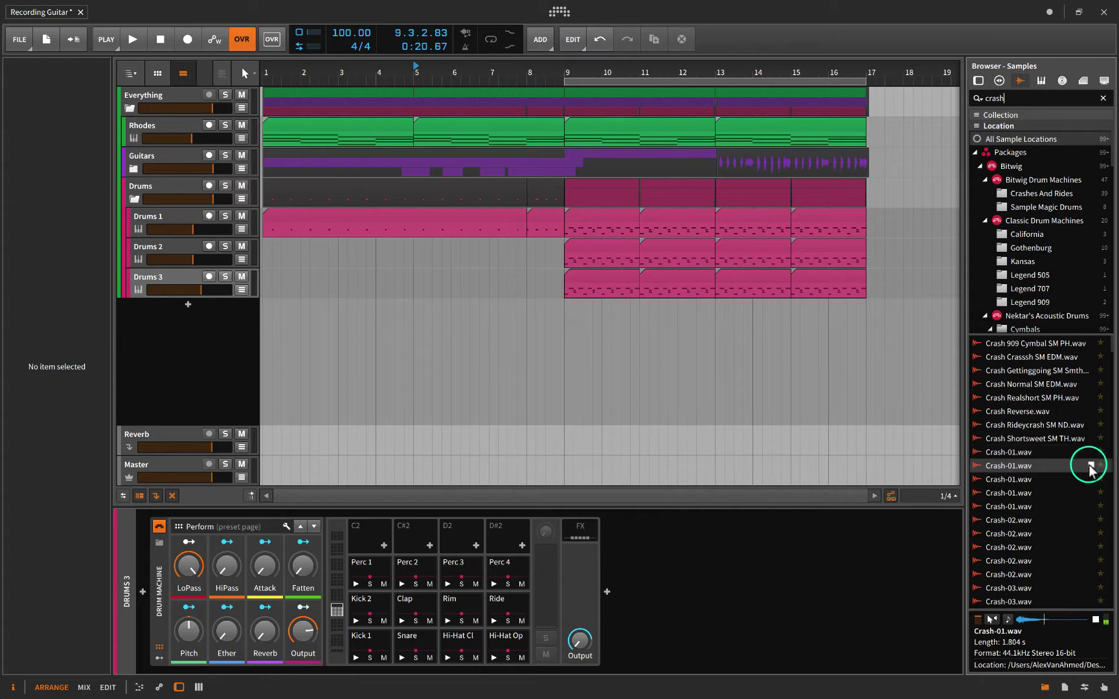
{"action": "left_click_drag", "start_coordinate": [1069, 469], "coordinate": [569, 348]}
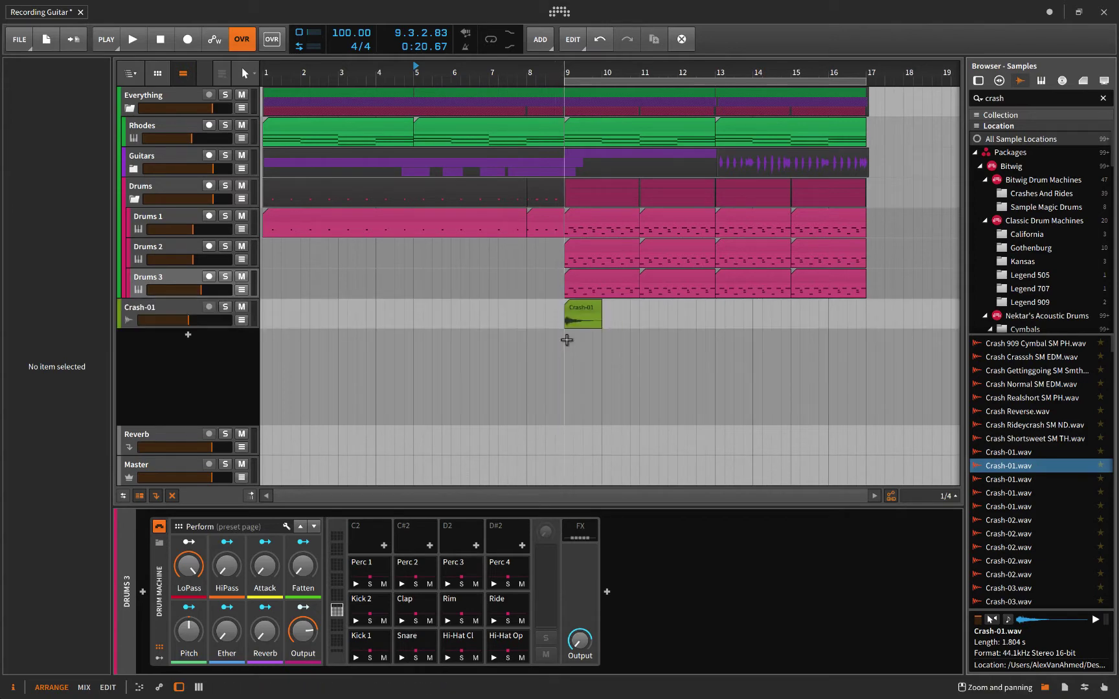
{"action": "scroll", "coordinate": [579, 330], "scroll_direction": "right", "scroll_amount": 1}
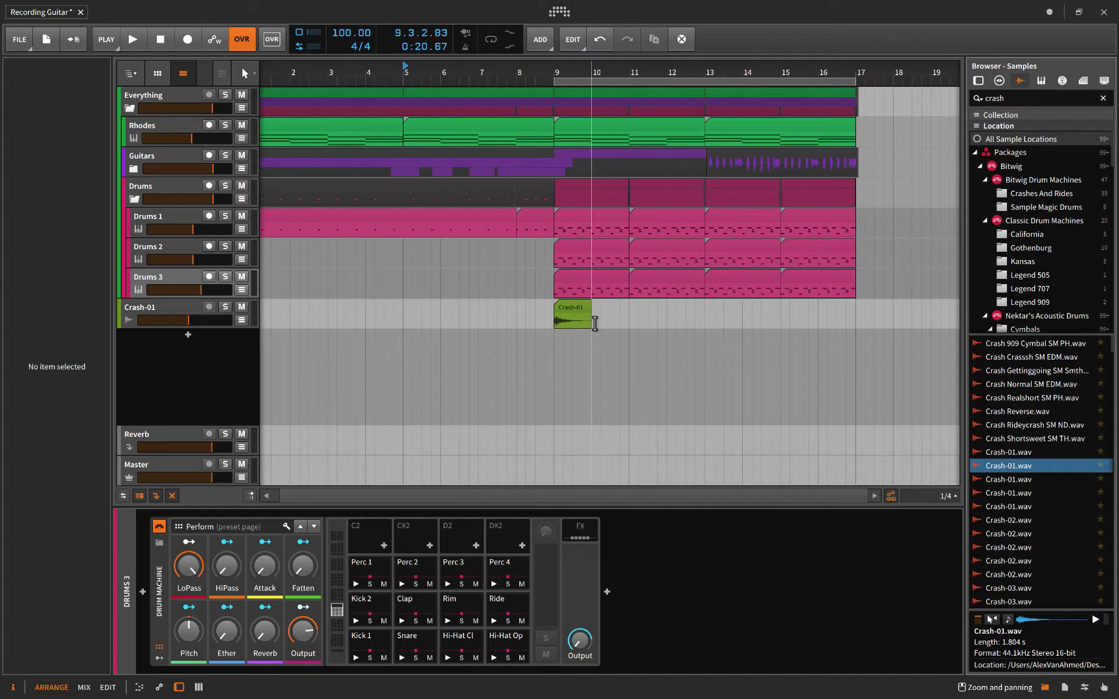
{"action": "key", "text": "b"}
{"action": "left_click", "coordinate": [185, 307]}
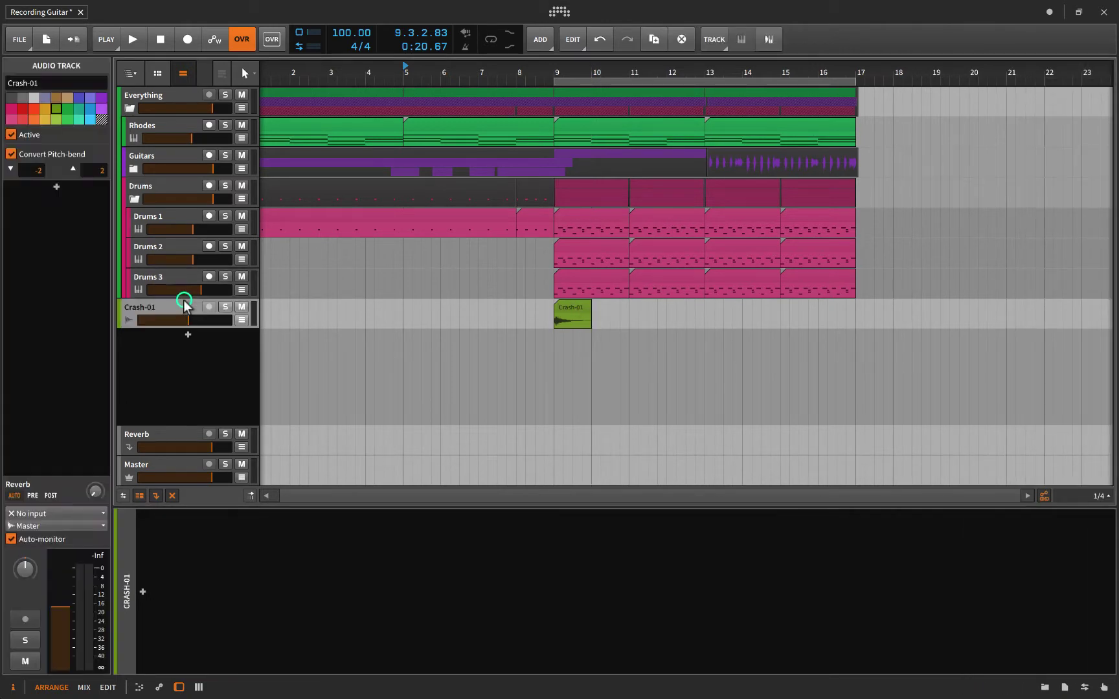
Insert Bitwig's Reverb device on the Crash-01 track
{"action": "left_click", "coordinate": [143, 594]}
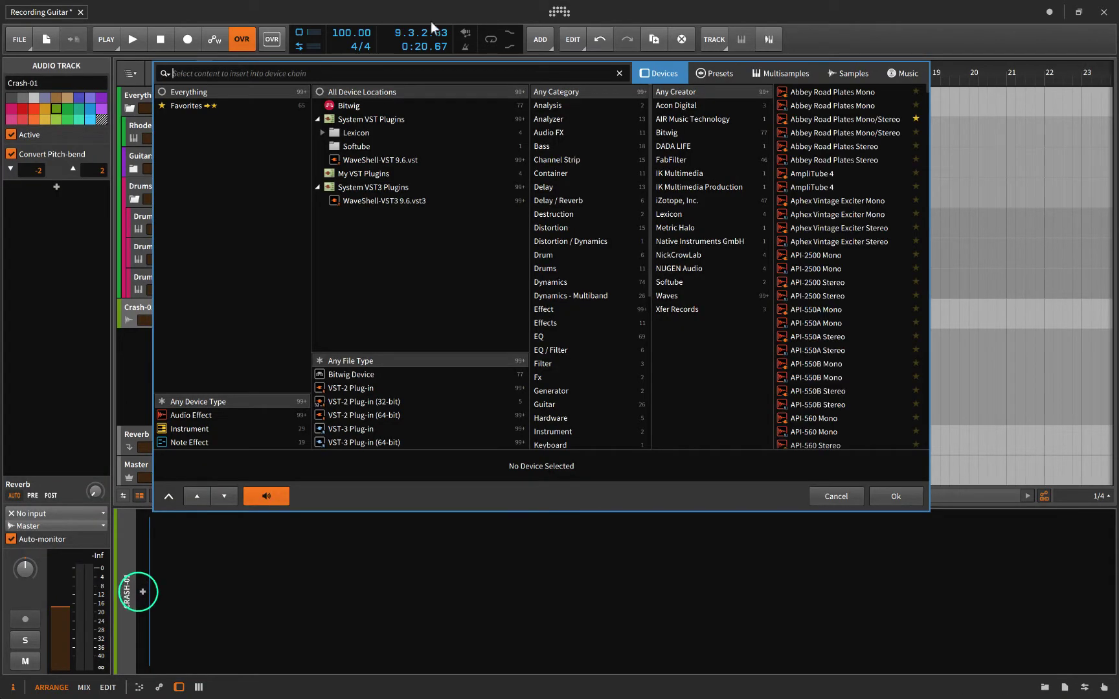
{"action": "left_click", "coordinate": [347, 105]}
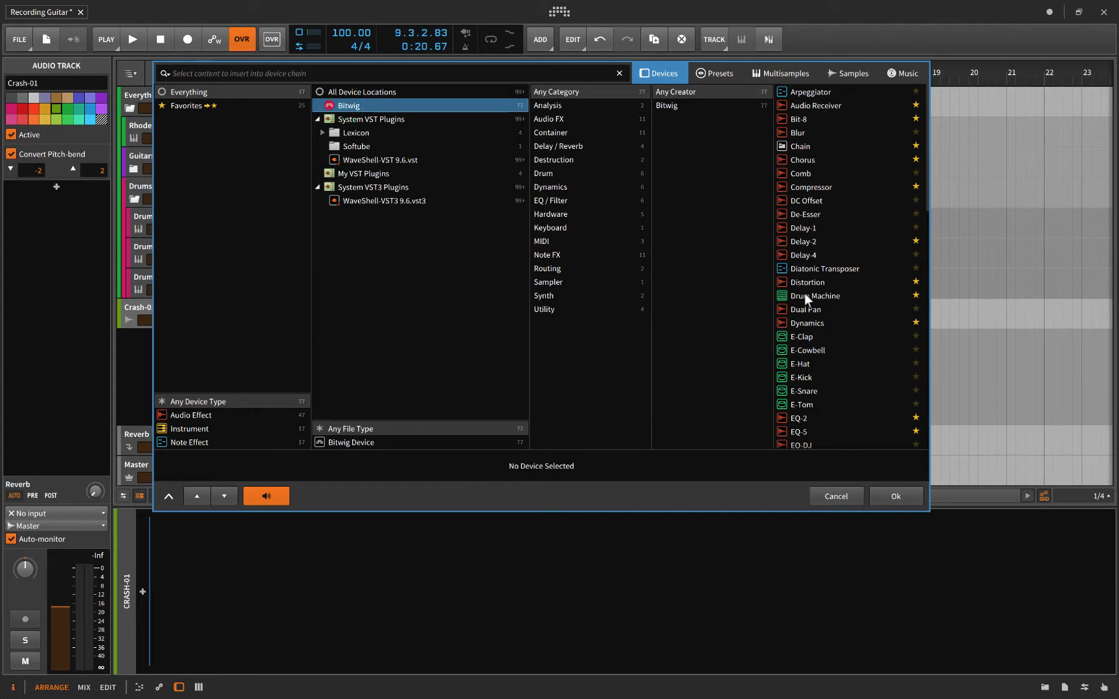
{"action": "left_click", "coordinate": [323, 75]}
{"action": "type", "text": "rev"}
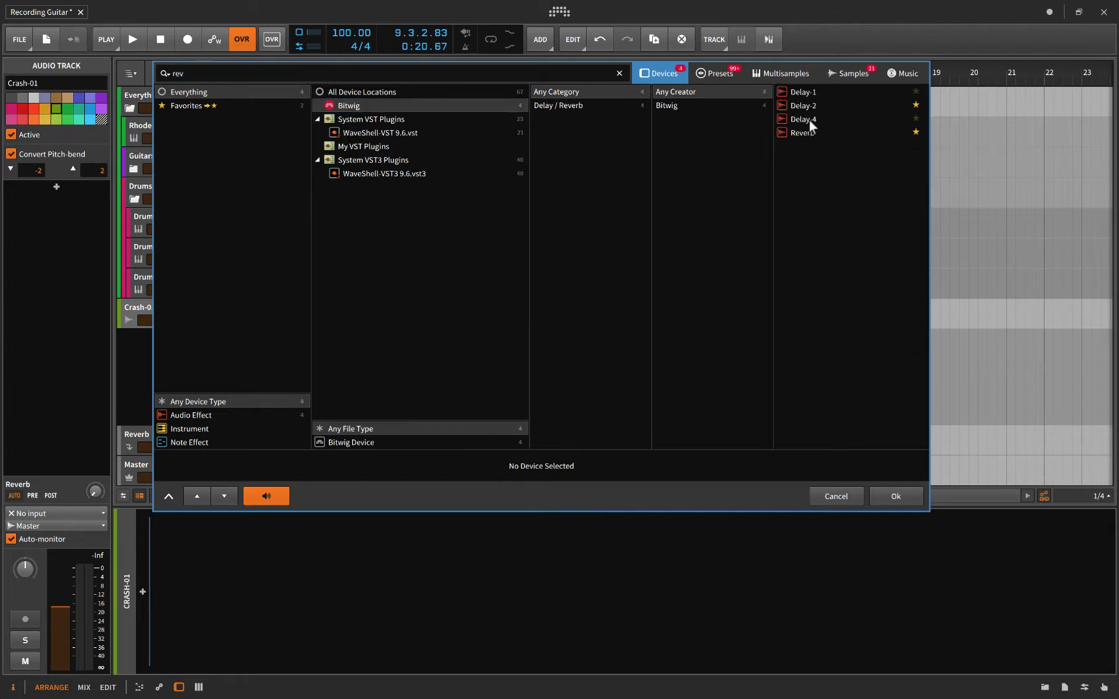
{"action": "left_click", "coordinate": [804, 132]}
{"action": "left_click", "coordinate": [885, 494]}
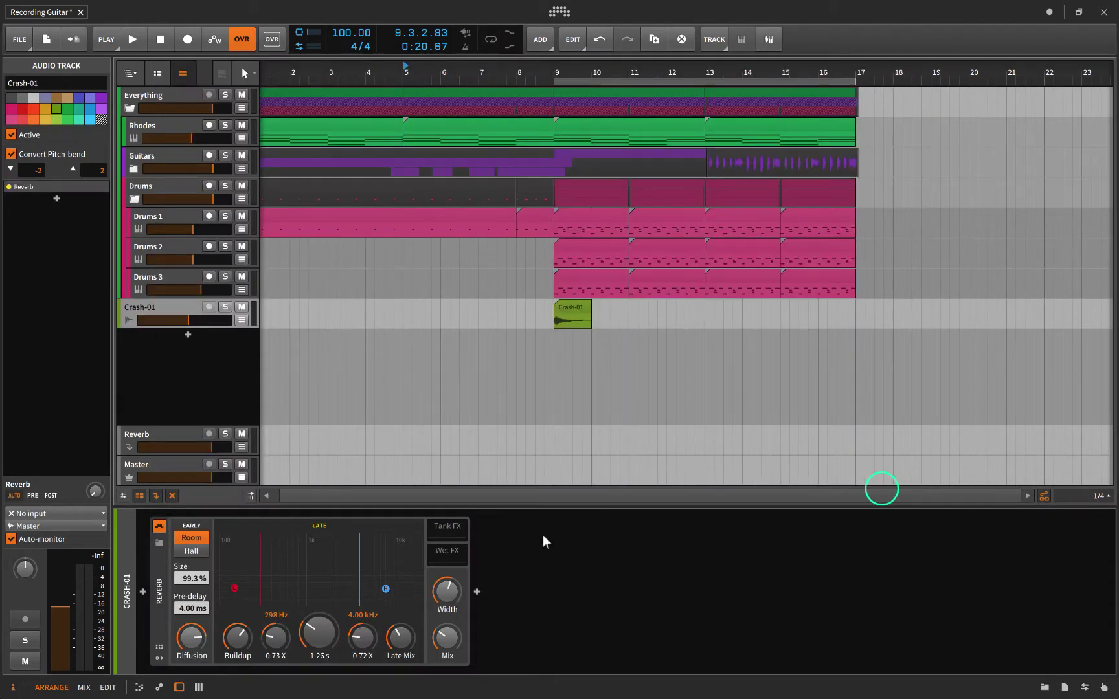
Solo Crash-01 and audition from bar 9 while raising the reverb mix to 81%
{"action": "key", "text": "space"}
{"action": "left_click", "coordinate": [224, 308]}
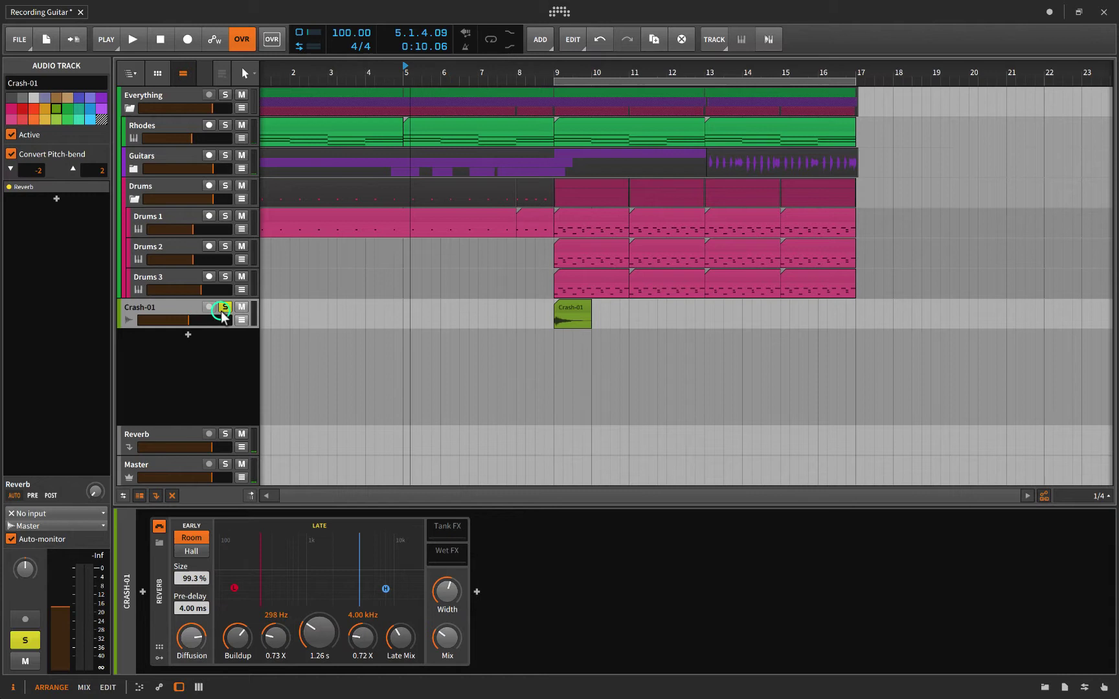
{"action": "left_click", "coordinate": [556, 332]}
{"action": "key", "text": "space"}
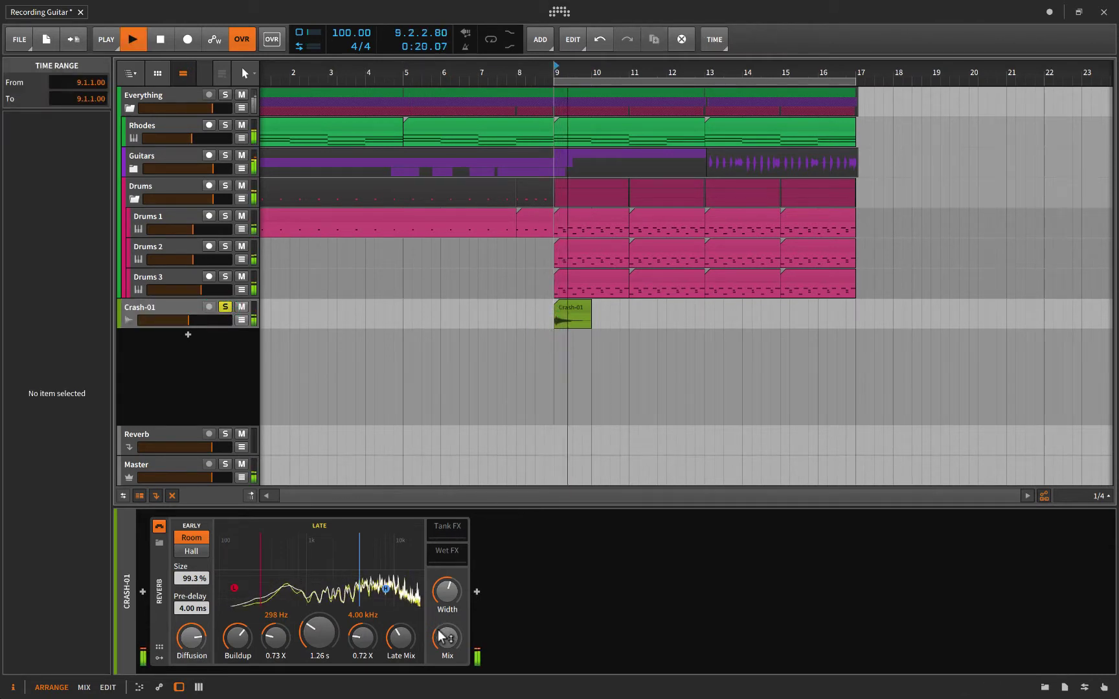
{"action": "left_click_drag", "start_coordinate": [443, 637], "coordinate": [446, 641]}
{"action": "key", "text": "space"}
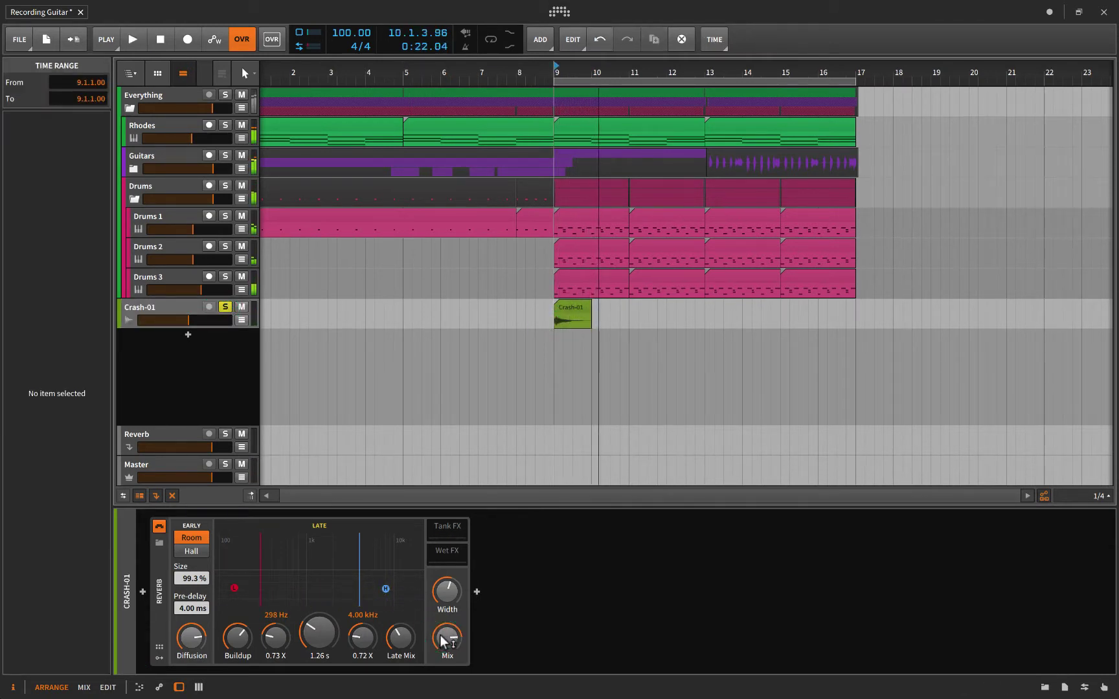
Widen the reverb to 150% and audition the crash again
{"action": "key", "text": "space"}
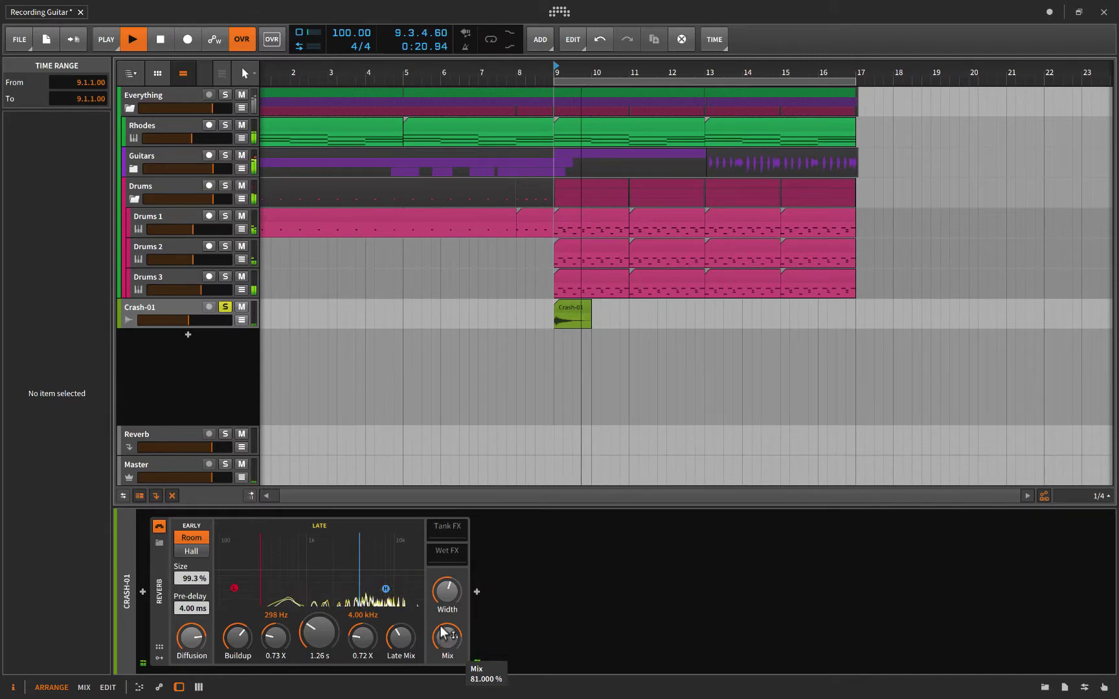
{"action": "key", "text": "space"}
{"action": "left_click_drag", "start_coordinate": [448, 598], "coordinate": [451, 600]}
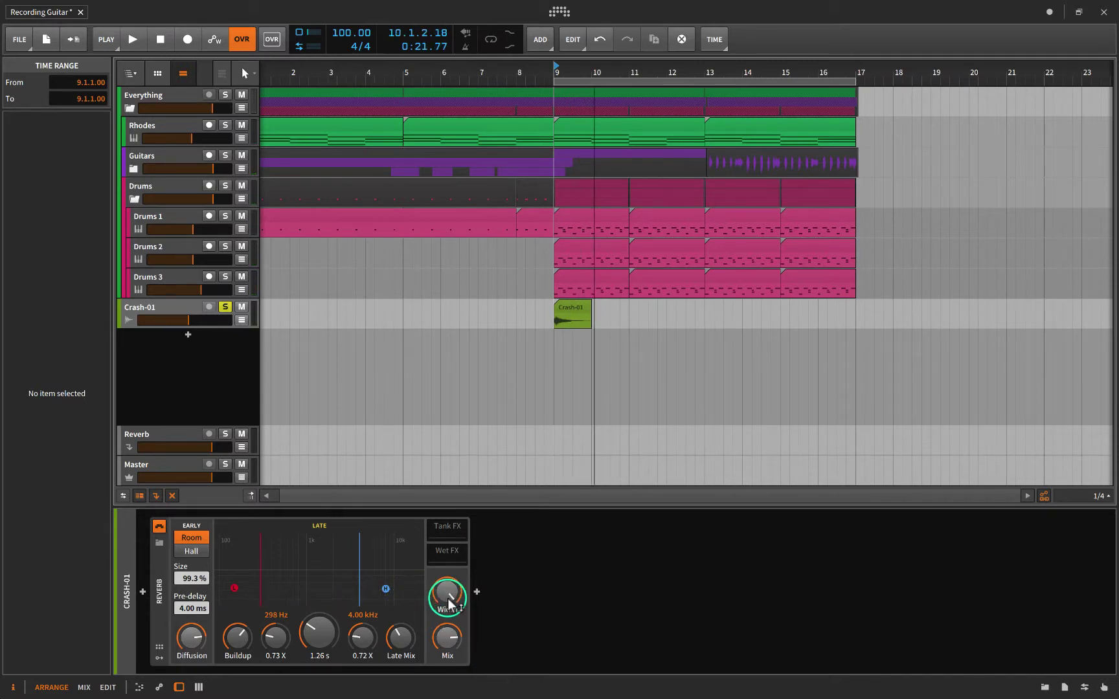
{"action": "key", "text": "space"}
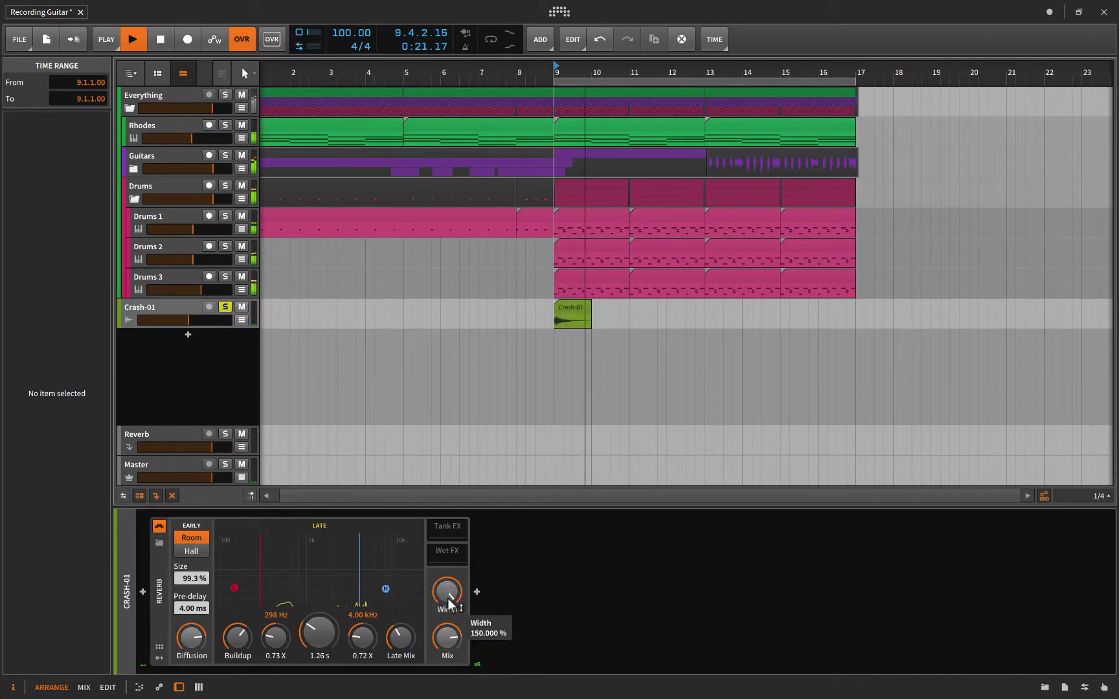
{"action": "key", "text": "space"}
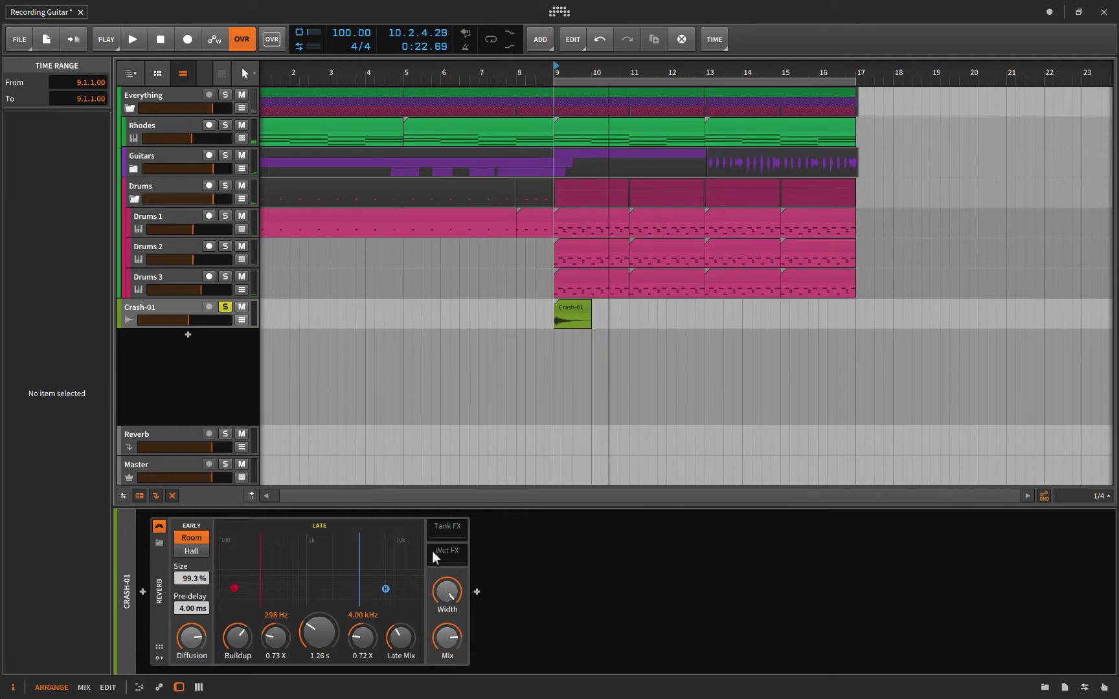
Lengthen the crash clip to three bars and bounce it to a new track
{"action": "left_click", "coordinate": [578, 309]}
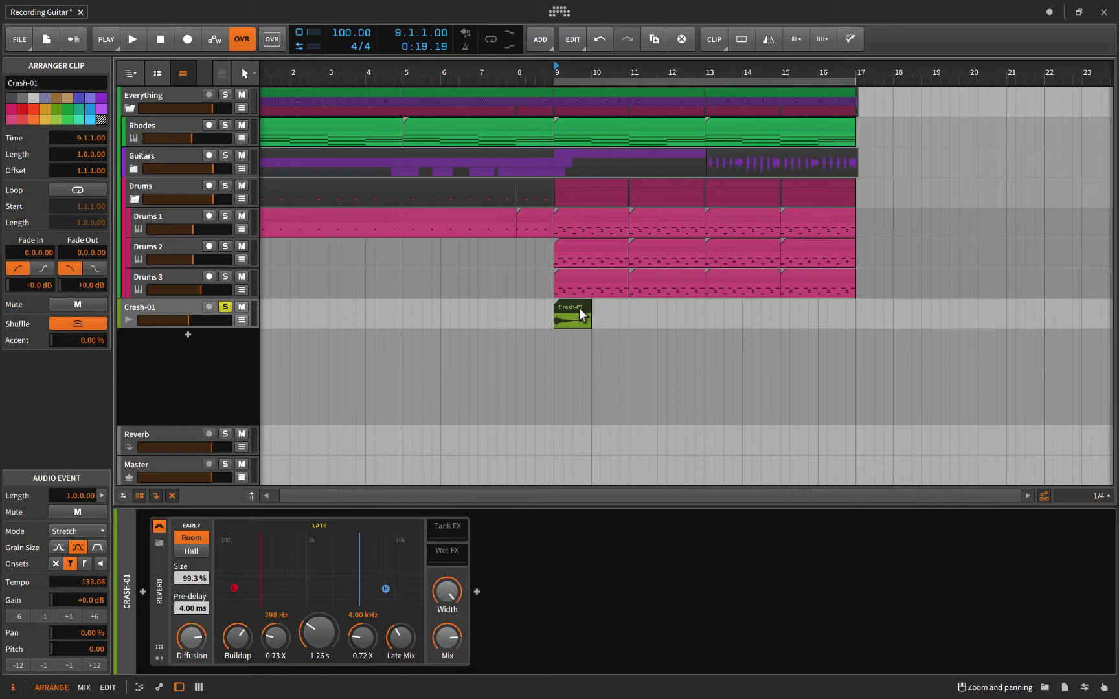
{"action": "left_click_drag", "start_coordinate": [590, 313], "coordinate": [664, 307]}
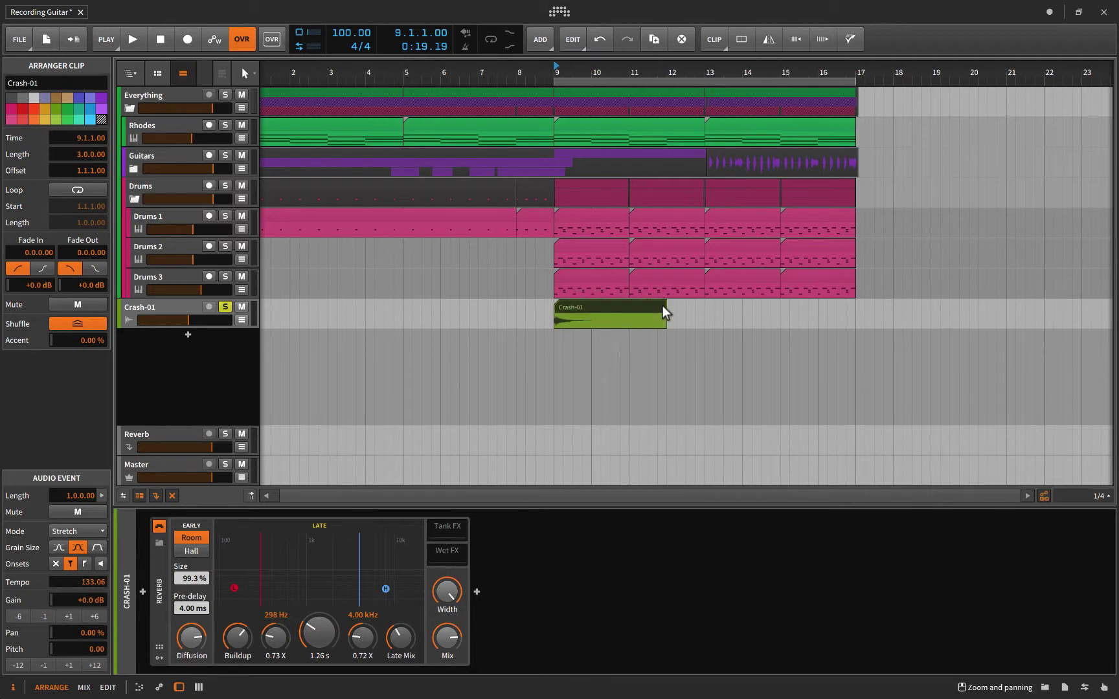
{"action": "right_click", "coordinate": [612, 310]}
{"action": "left_click", "coordinate": [671, 512]}
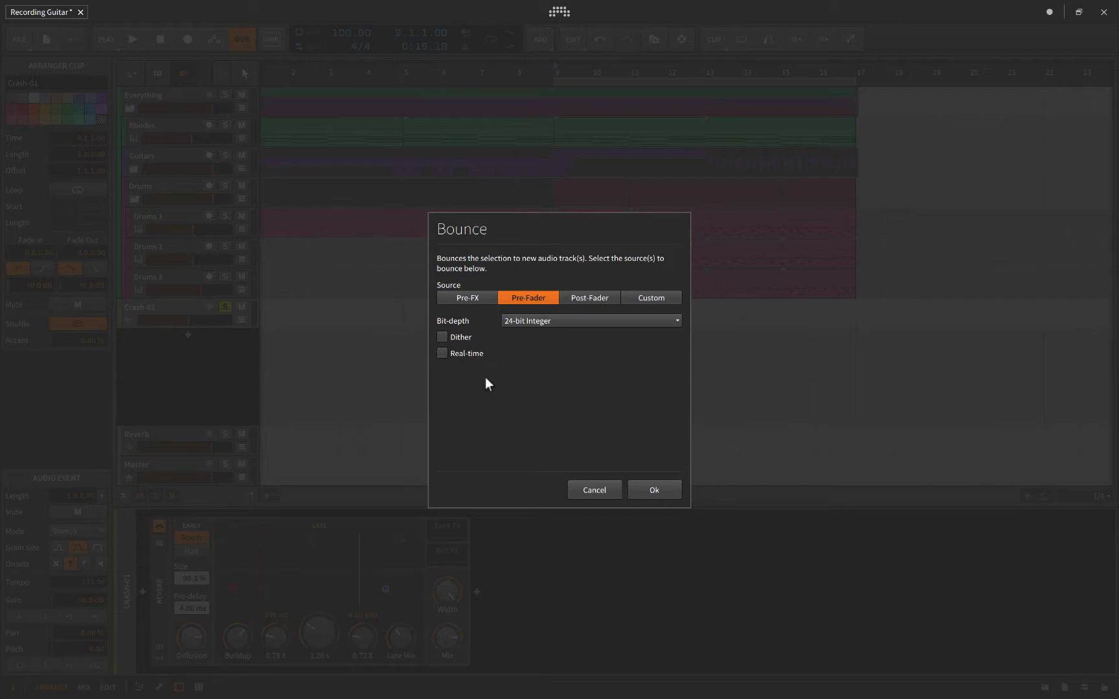
{"action": "left_click", "coordinate": [653, 492]}
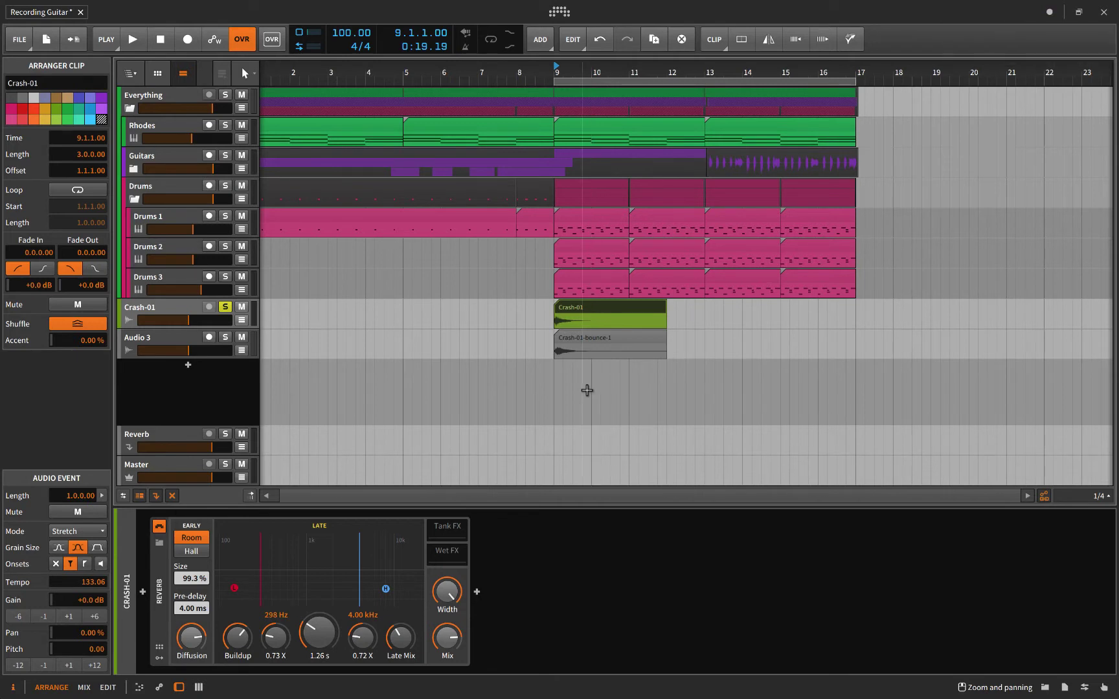
Delete the original Crash-01 clip and select the bounced one
{"action": "left_click", "coordinate": [577, 308]}
{"action": "key", "text": "Delete"}
{"action": "left_click", "coordinate": [582, 338]}
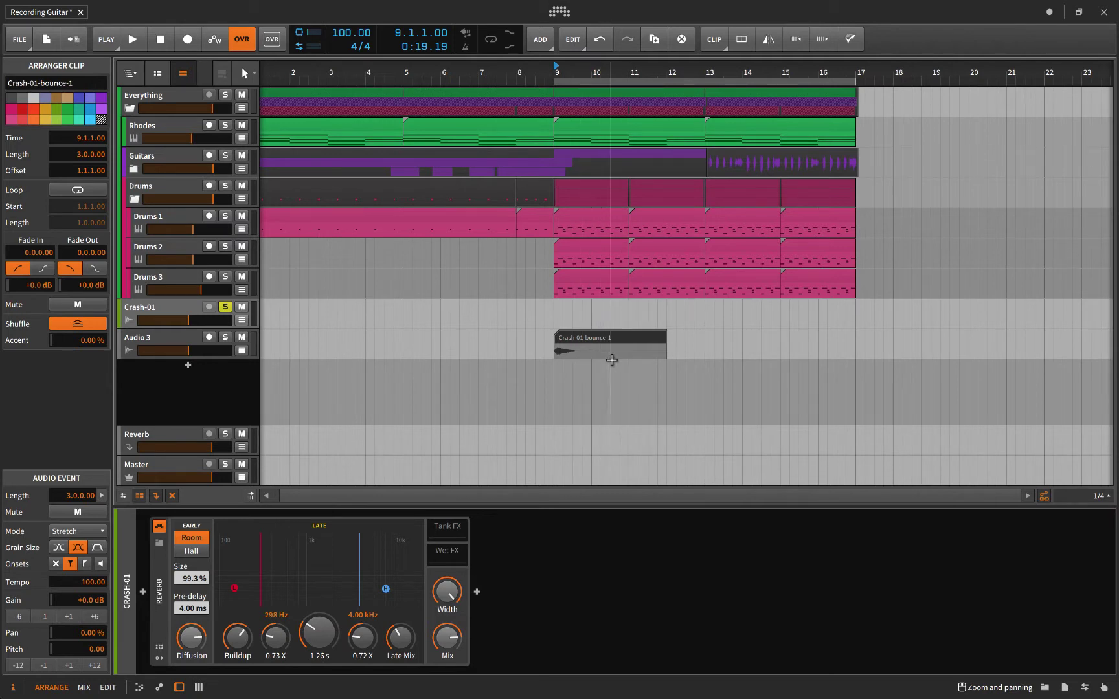
Reverse the bounced crash and move it onto Crash-01, spanning bars 6–9
{"action": "left_click", "coordinate": [713, 41]}
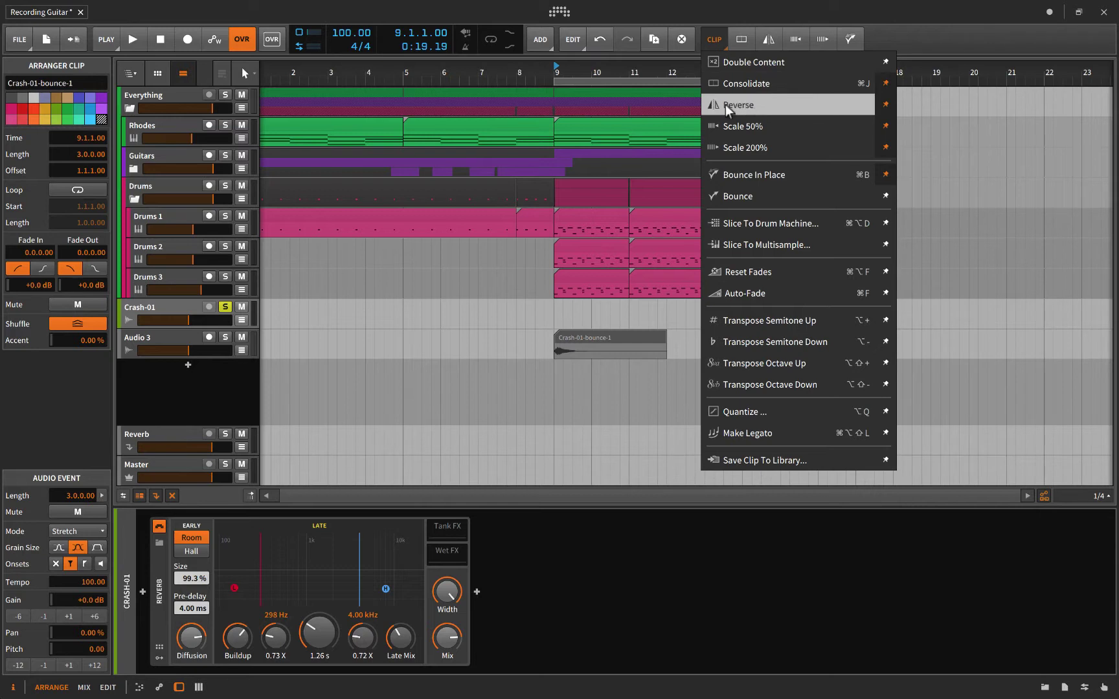
{"action": "left_click", "coordinate": [891, 39]}
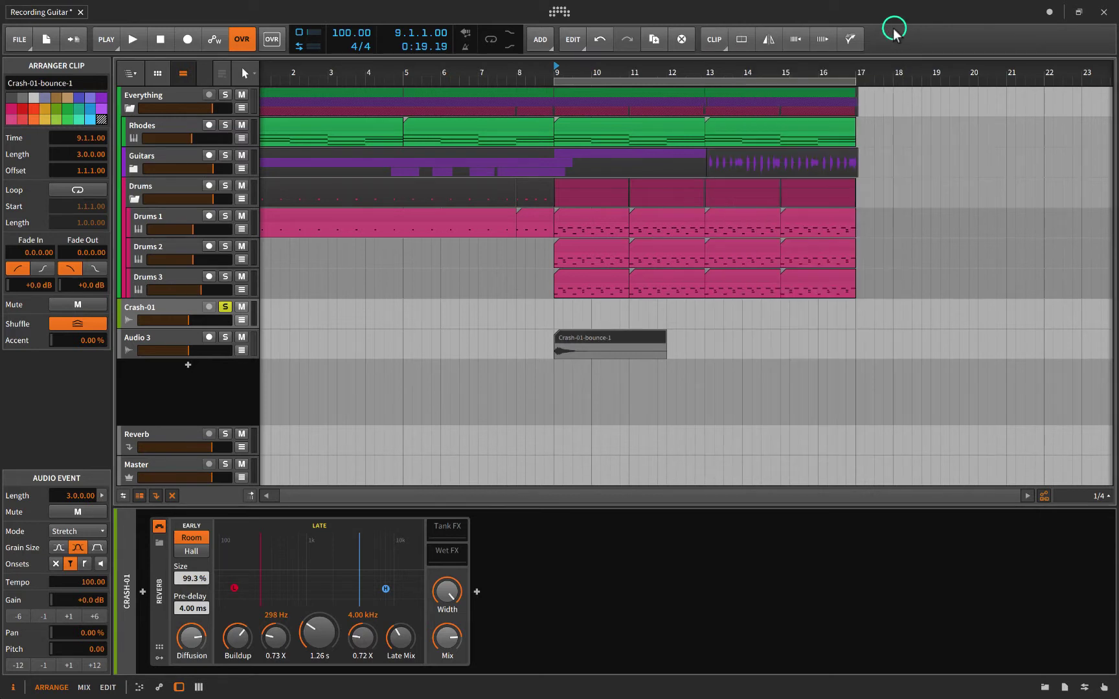
{"action": "left_click", "coordinate": [770, 41]}
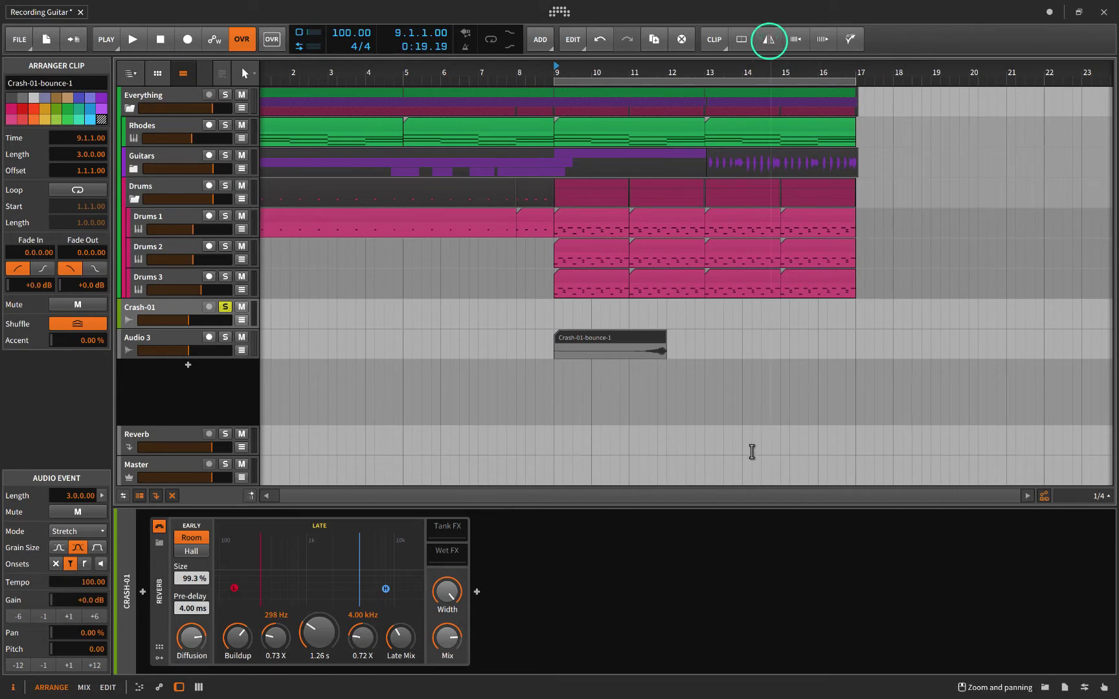
{"action": "left_click_drag", "start_coordinate": [592, 340], "coordinate": [486, 312]}
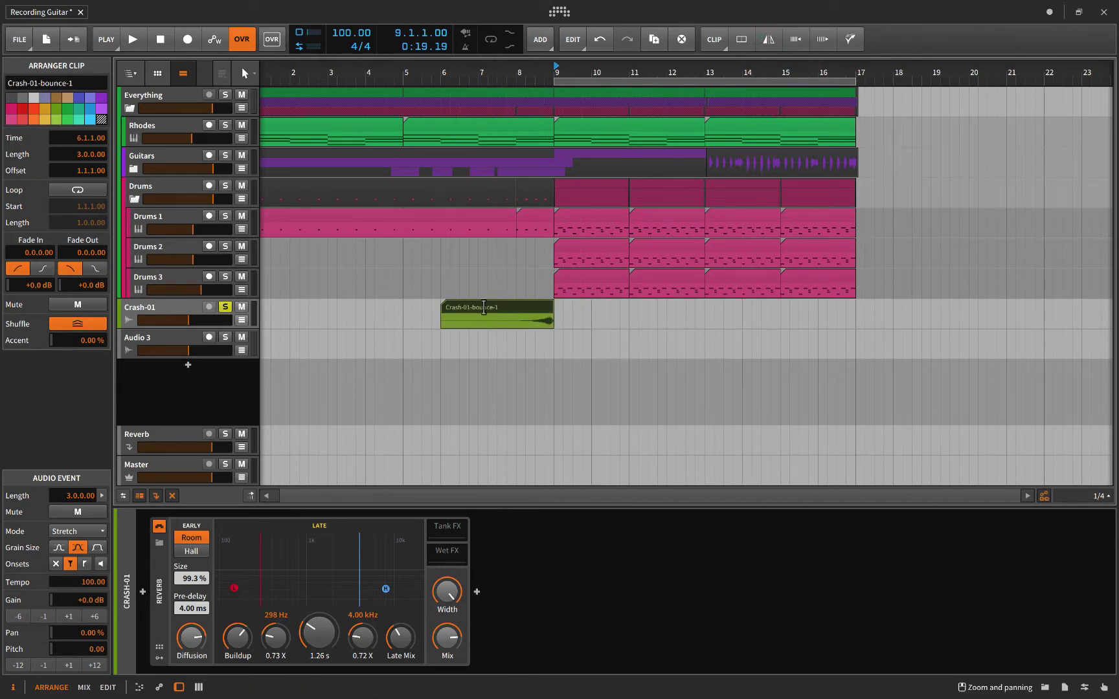
Unsolo Crash-01 while auditioning the riser from bar 7
{"action": "left_click", "coordinate": [482, 347]}
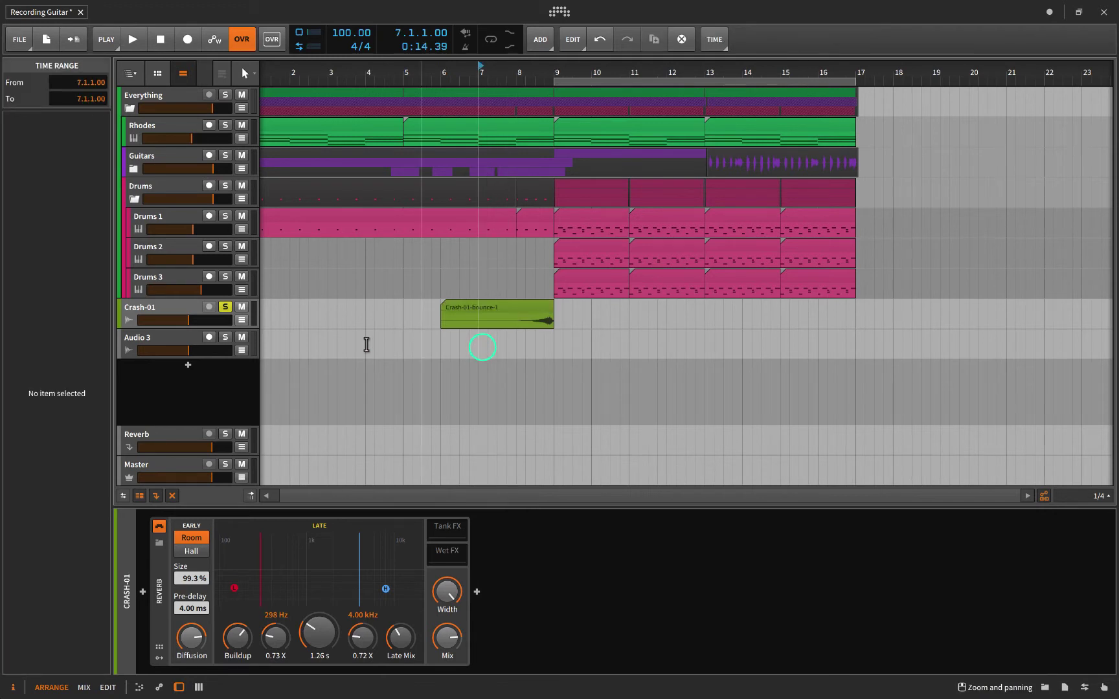
{"action": "key", "text": "space"}
{"action": "left_click", "coordinate": [224, 308]}
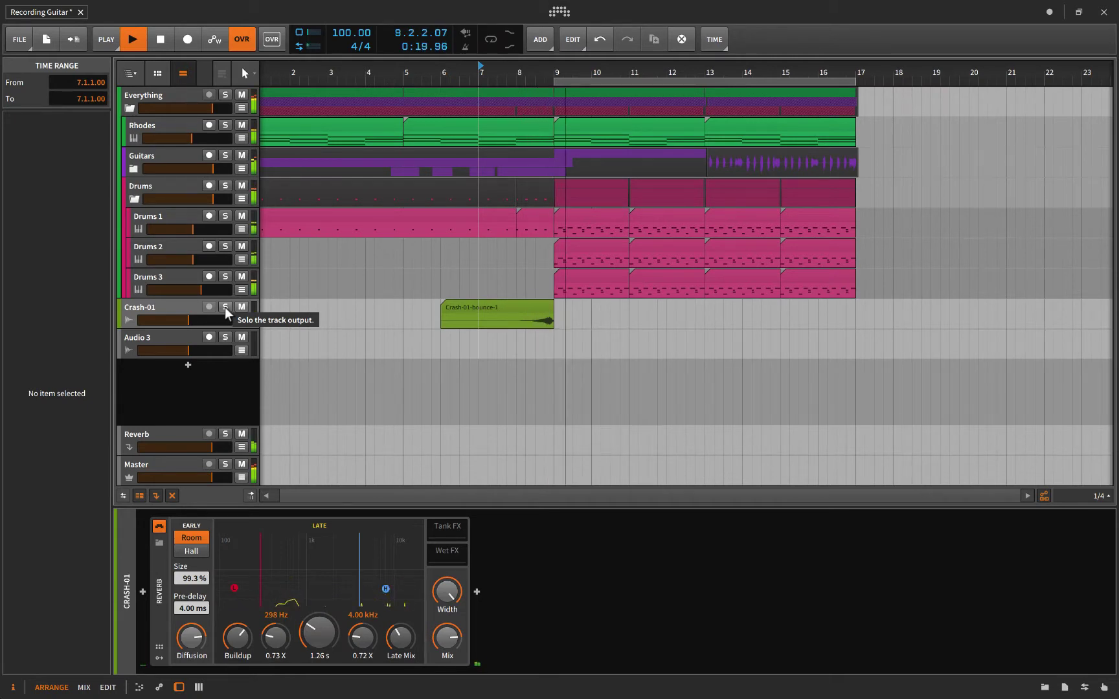
{"action": "key", "text": "space"}
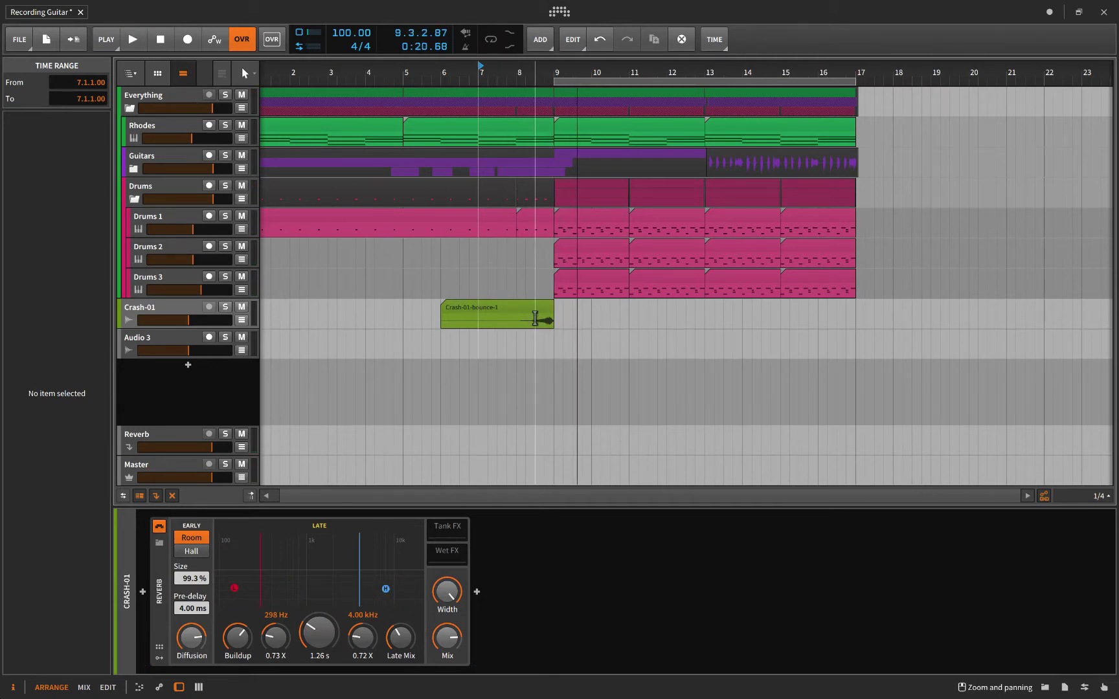
Duplicate the crash clip to bar 9 and reverse the copy so it plays forward
{"action": "left_click", "coordinate": [539, 309]}
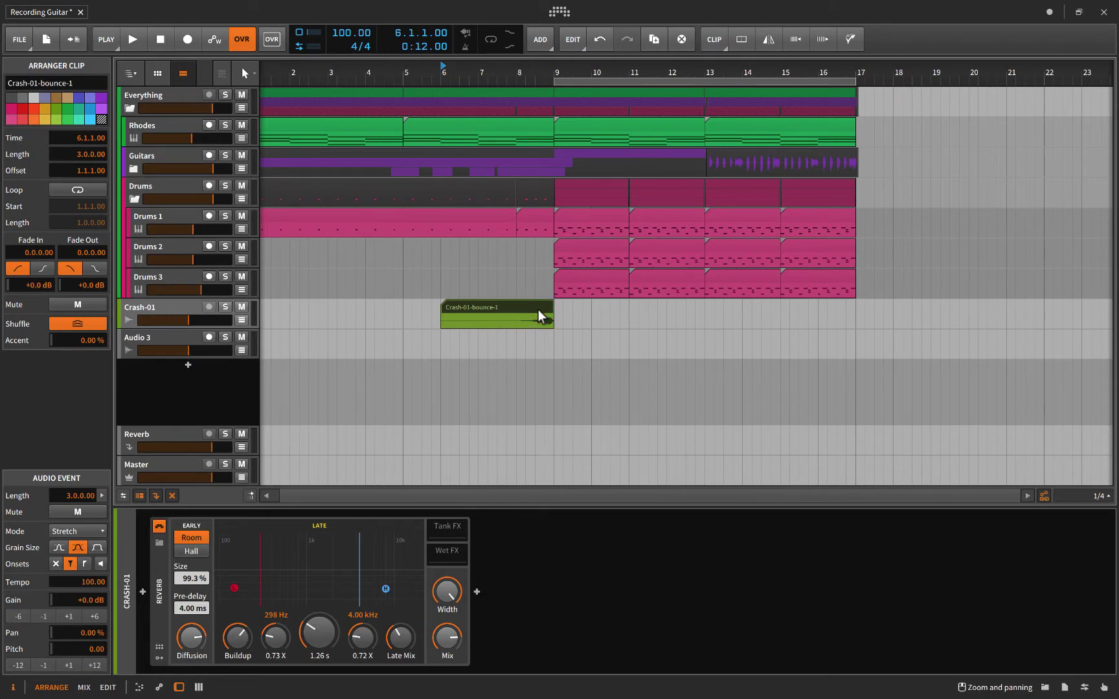
{"action": "key", "text": "ctrl+d"}
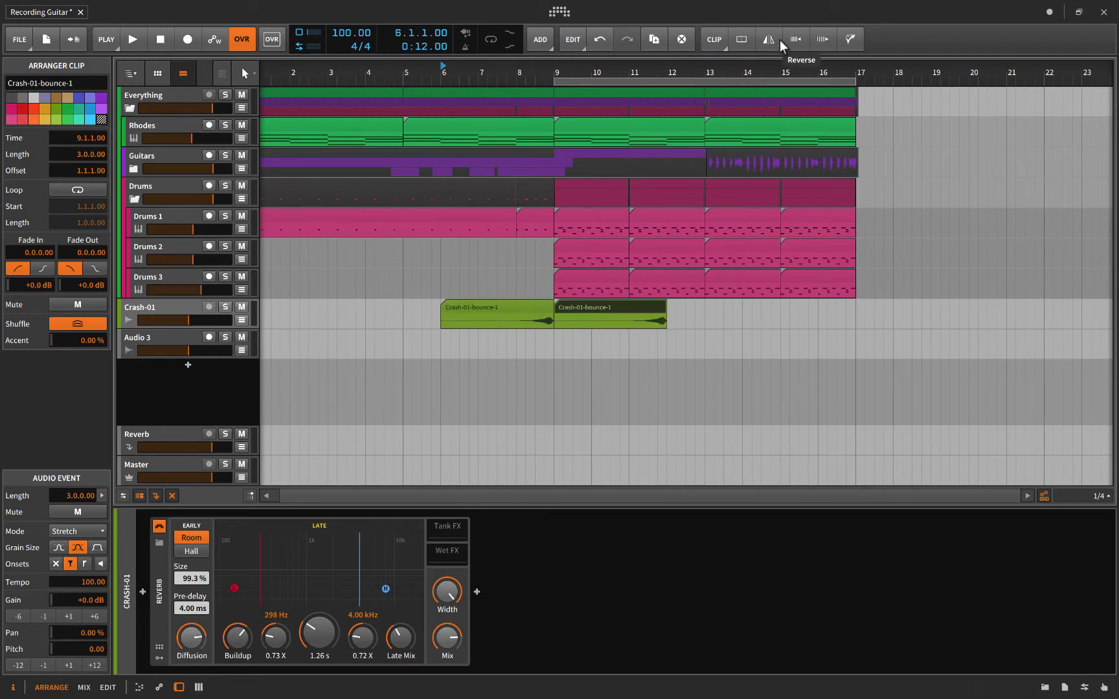
{"action": "left_click", "coordinate": [769, 39]}
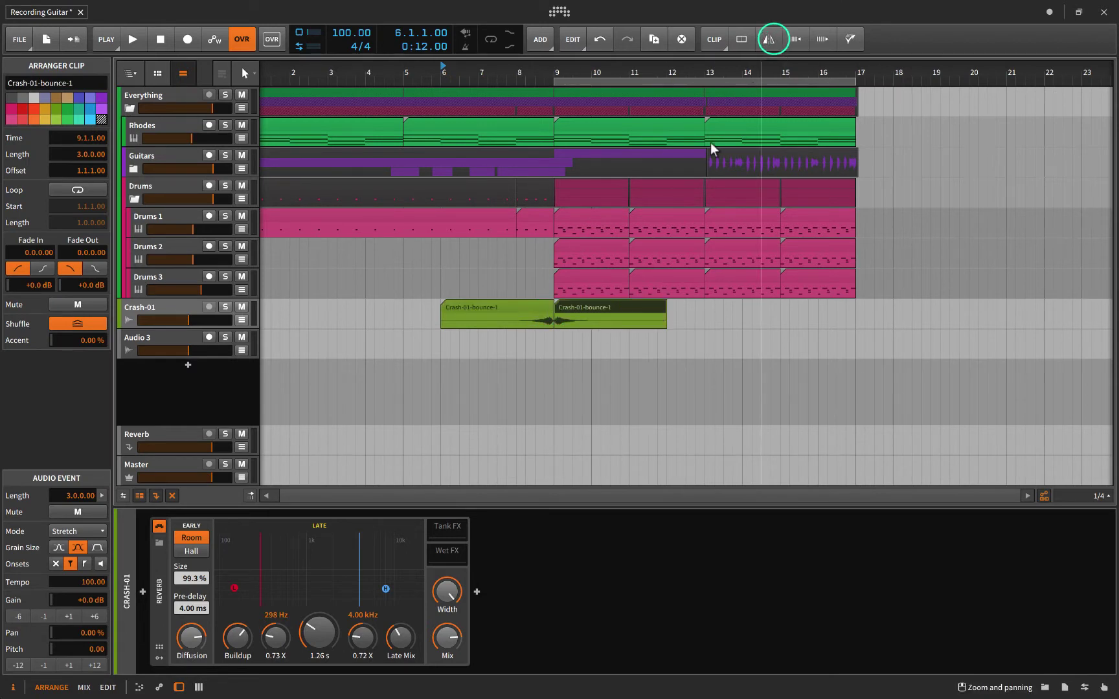
{"action": "left_click", "coordinate": [538, 343]}
{"action": "left_click", "coordinate": [479, 347]}
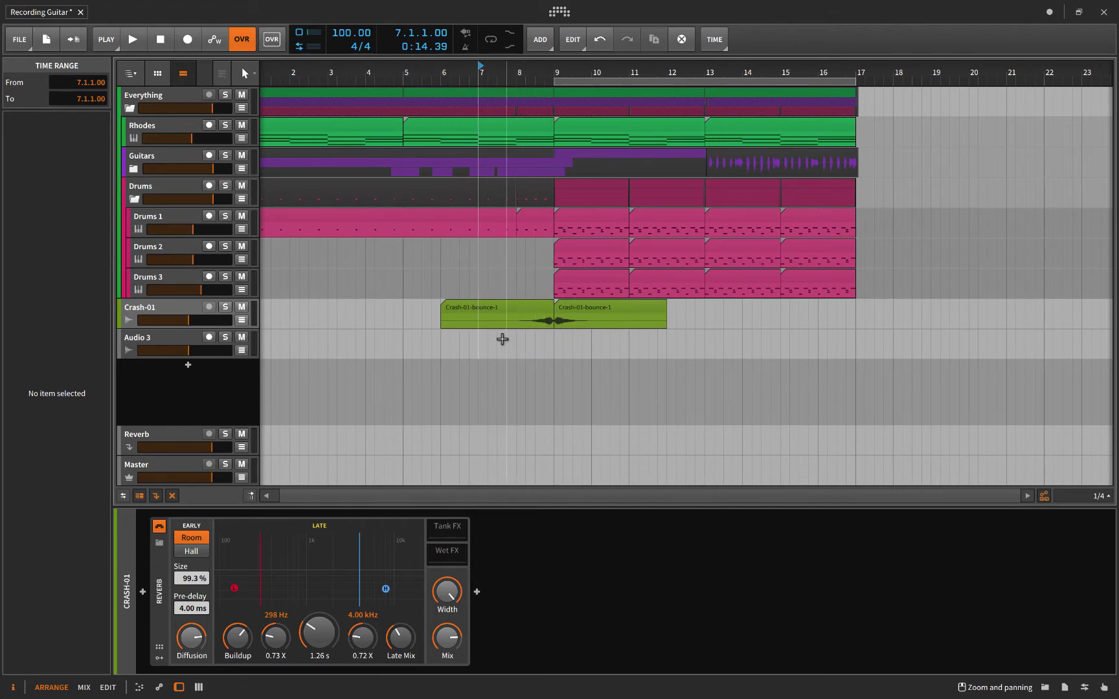
Delete the empty Audio 3 track while playing back the riser from bar 7
{"action": "key", "text": "space"}
{"action": "left_click", "coordinate": [185, 339]}
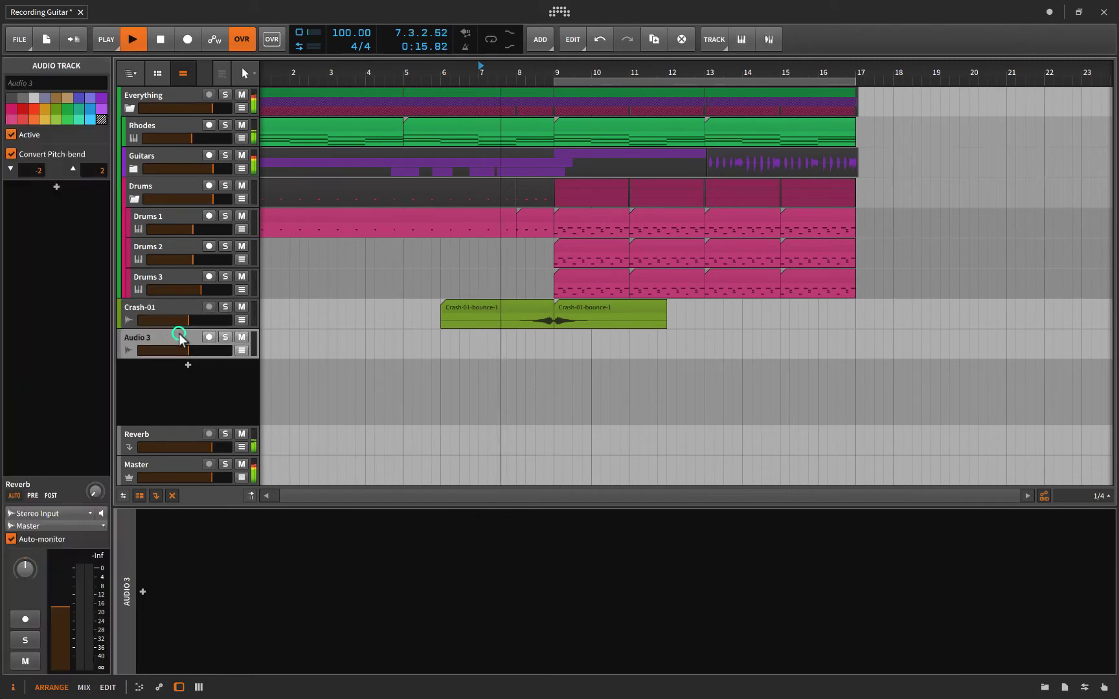
{"action": "key", "text": "Delete"}
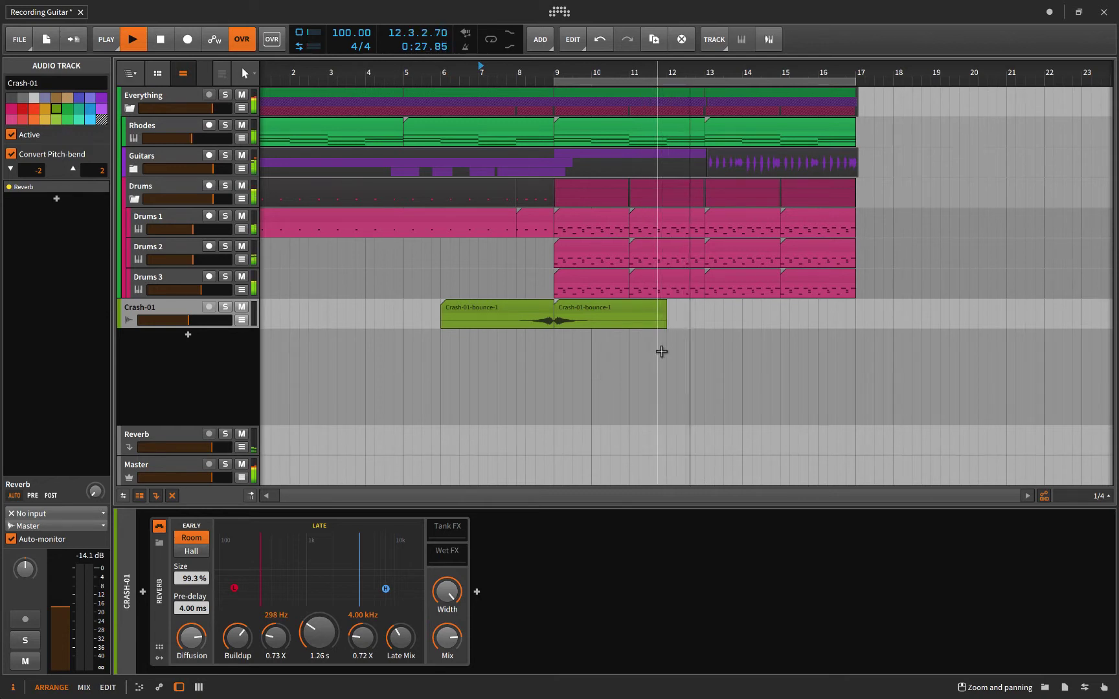
{"action": "key", "text": "space"}
{"action": "scroll", "coordinate": [666, 352], "scroll_direction": "right", "scroll_amount": 5}
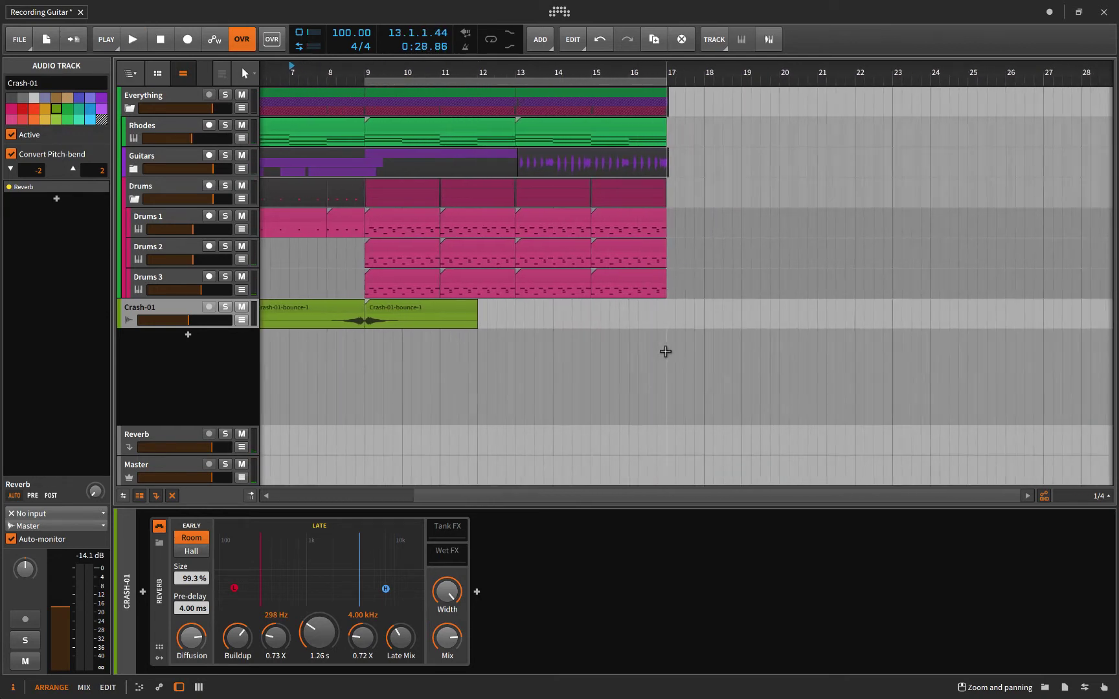
{"action": "scroll", "coordinate": [665, 352], "scroll_direction": "right", "scroll_amount": 5}
{"action": "scroll", "coordinate": [666, 351], "scroll_direction": "left", "scroll_amount": 4}
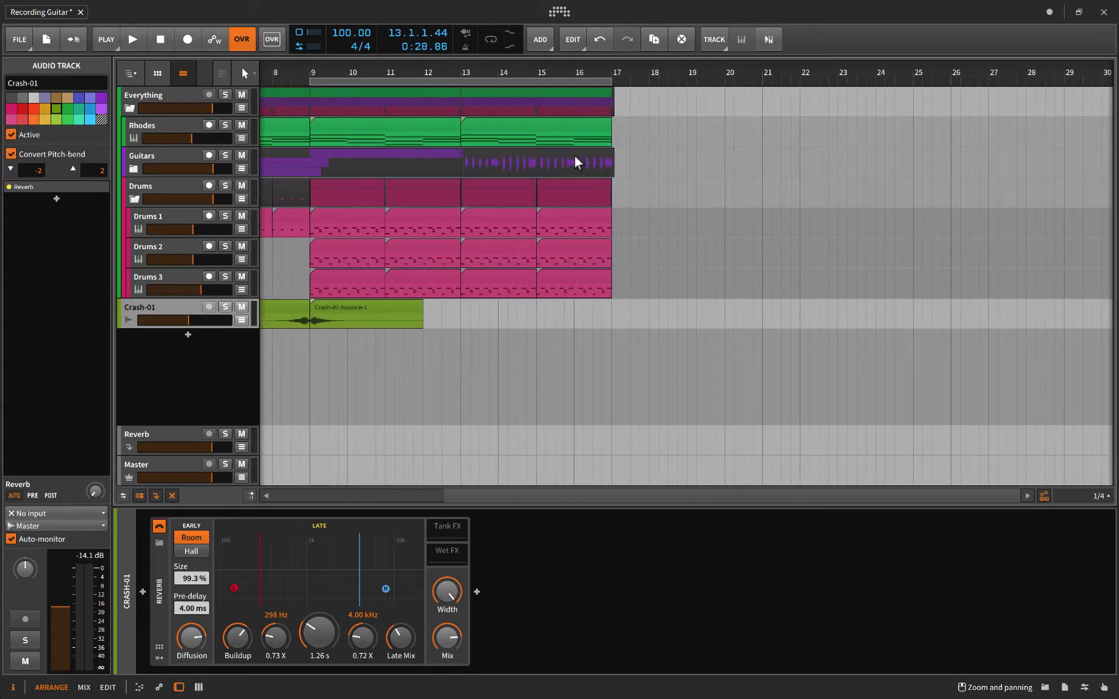
{"action": "left_click", "coordinate": [571, 220]}
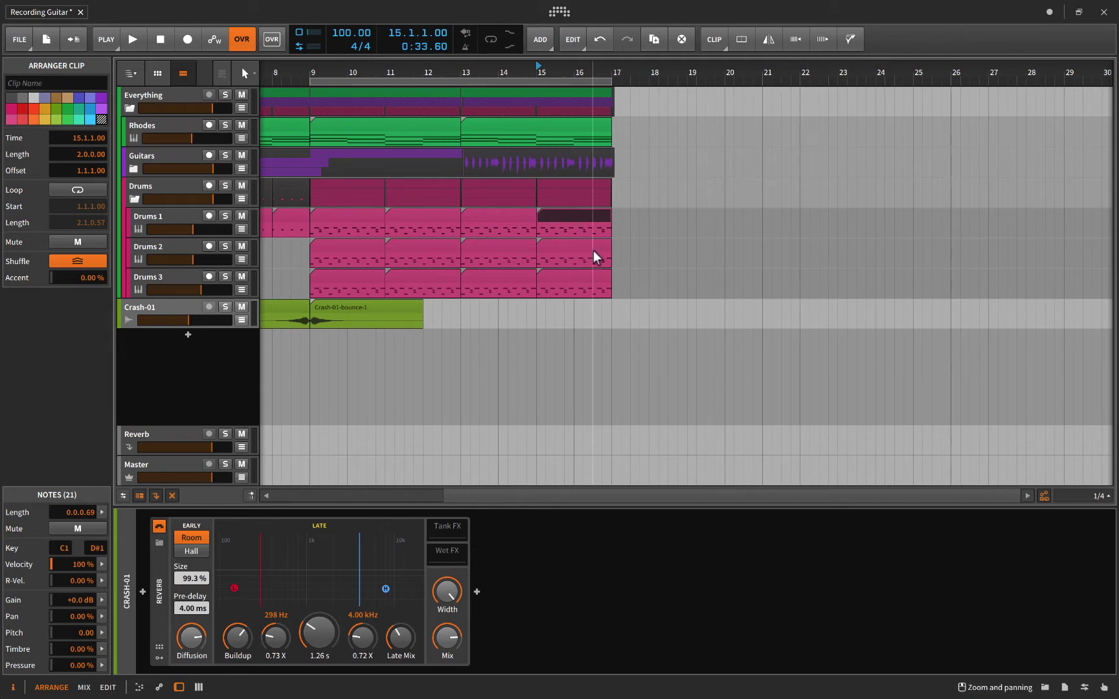
Scale the Drums 1 clip at bar 15 to 50% length
{"action": "left_click", "coordinate": [583, 219]}
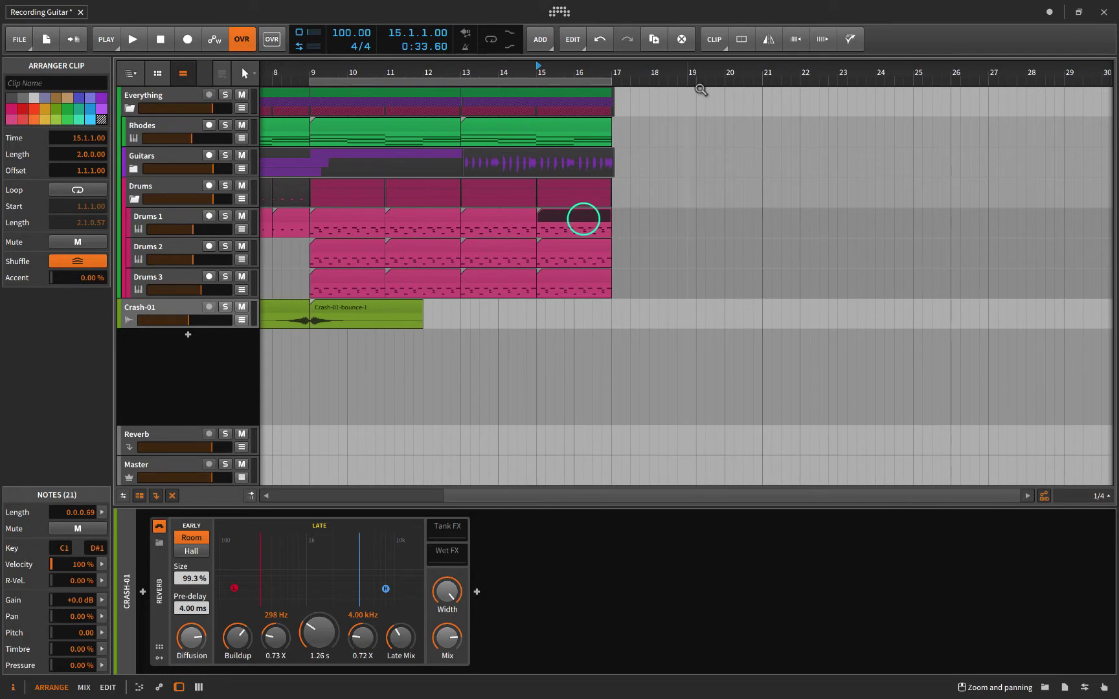
{"action": "left_click", "coordinate": [714, 40]}
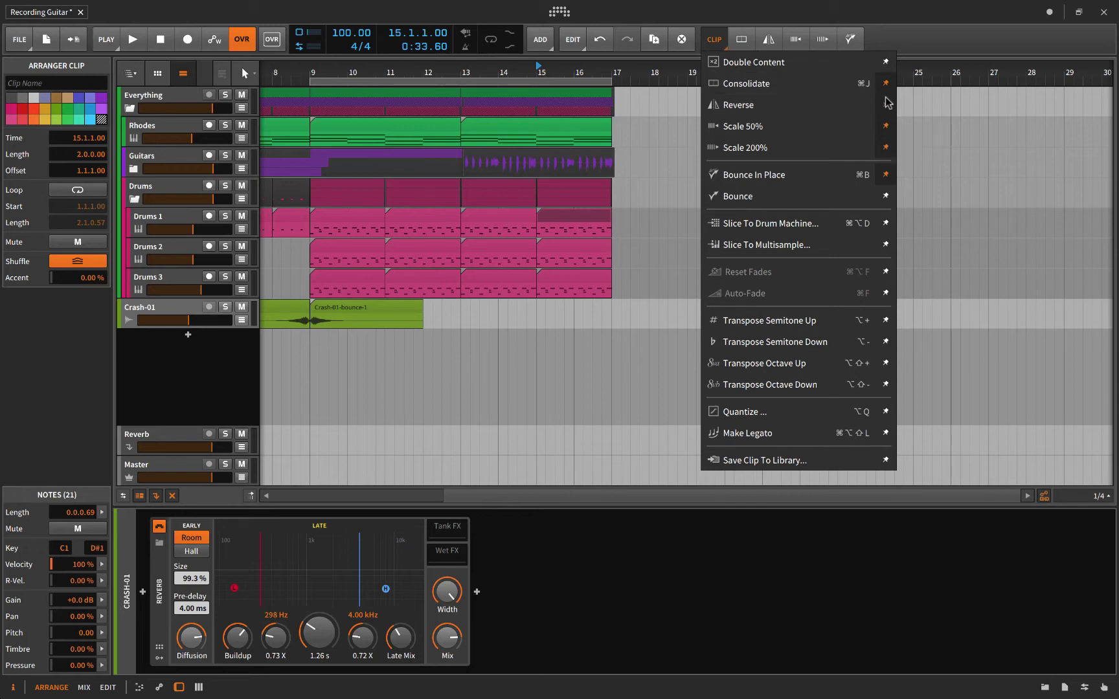
{"action": "left_click", "coordinate": [882, 42]}
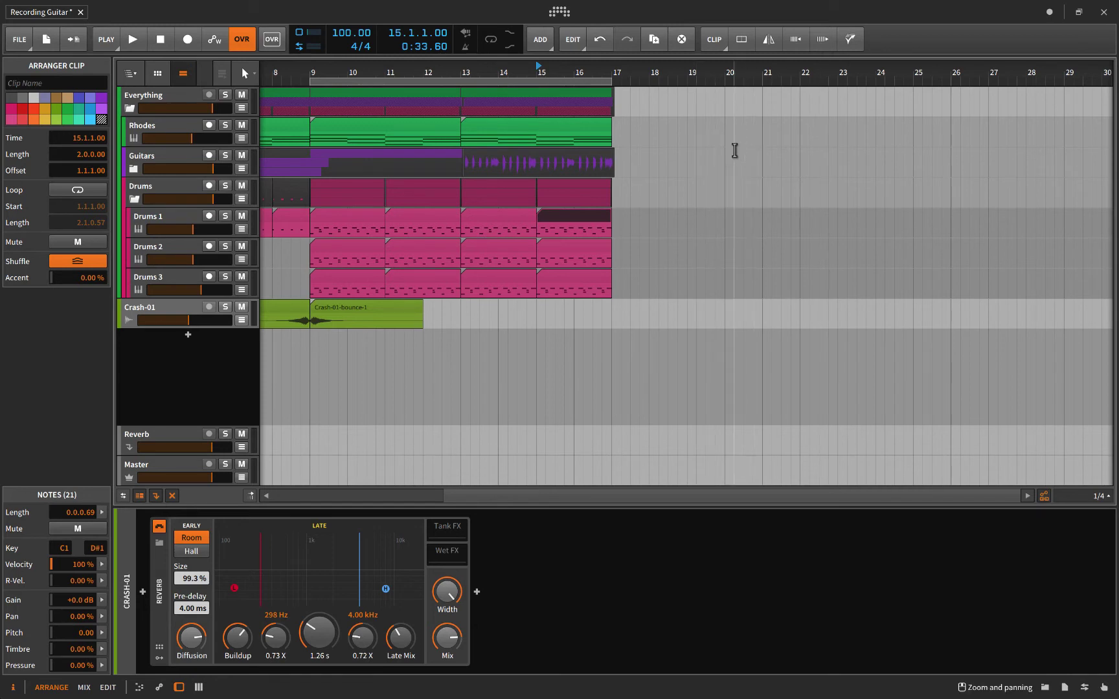
{"action": "left_click", "coordinate": [569, 218]}
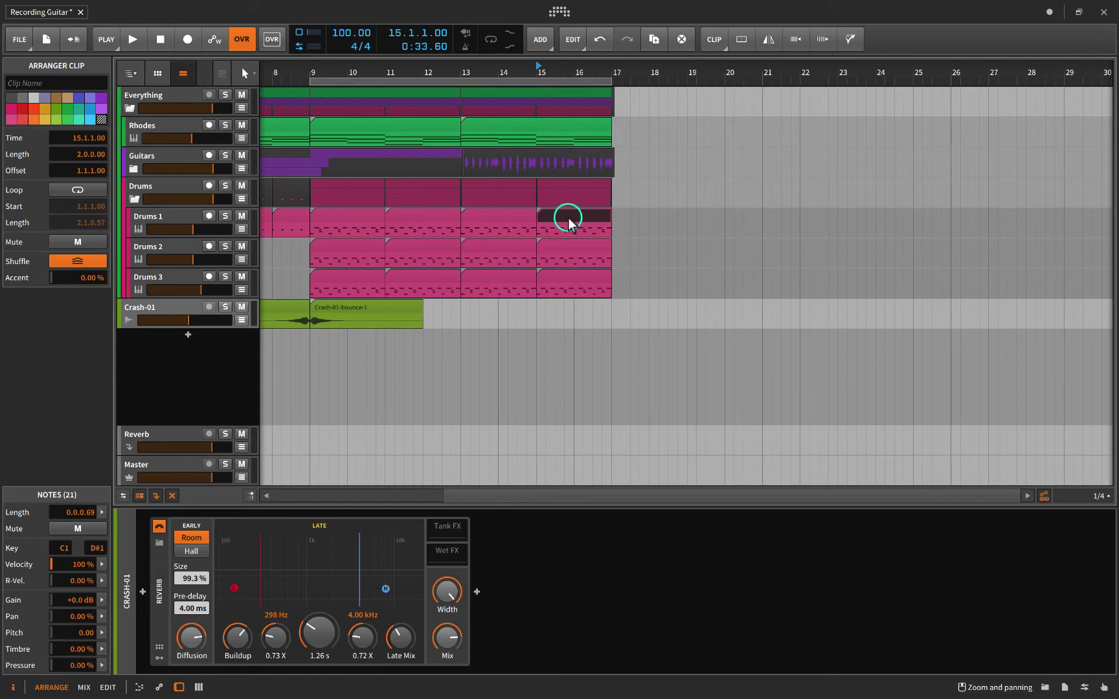
{"action": "left_click", "coordinate": [794, 42]}
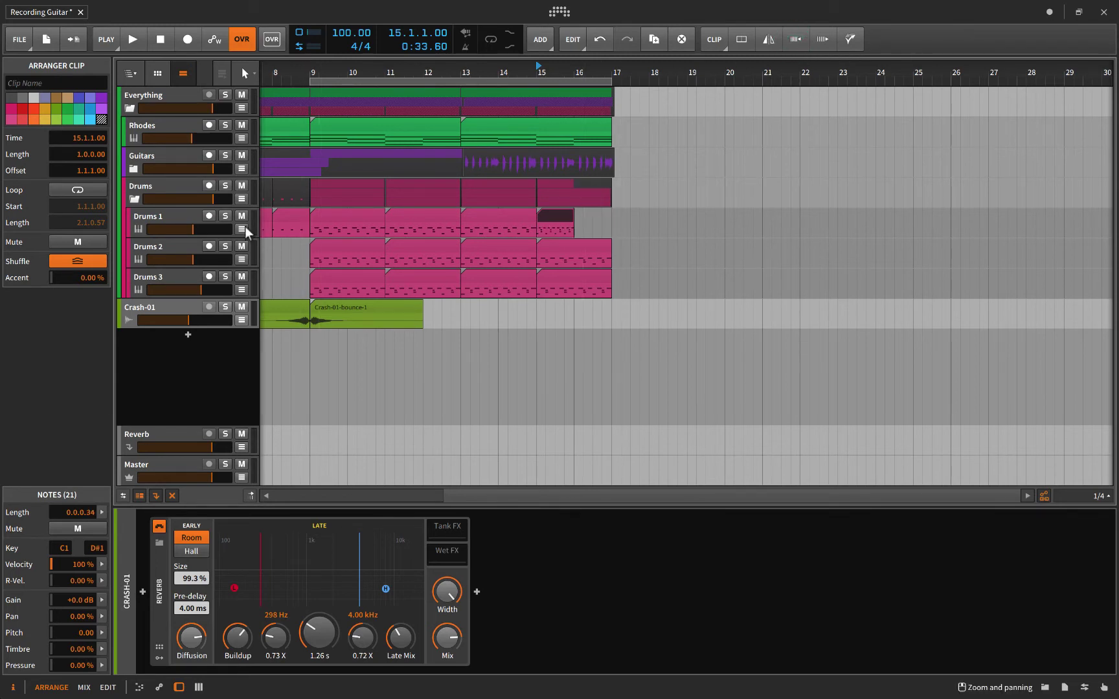
Solo Drums 1, audition the halved fill, then undo the scaling
{"action": "left_click", "coordinate": [225, 215]}
{"action": "key", "text": "space"}
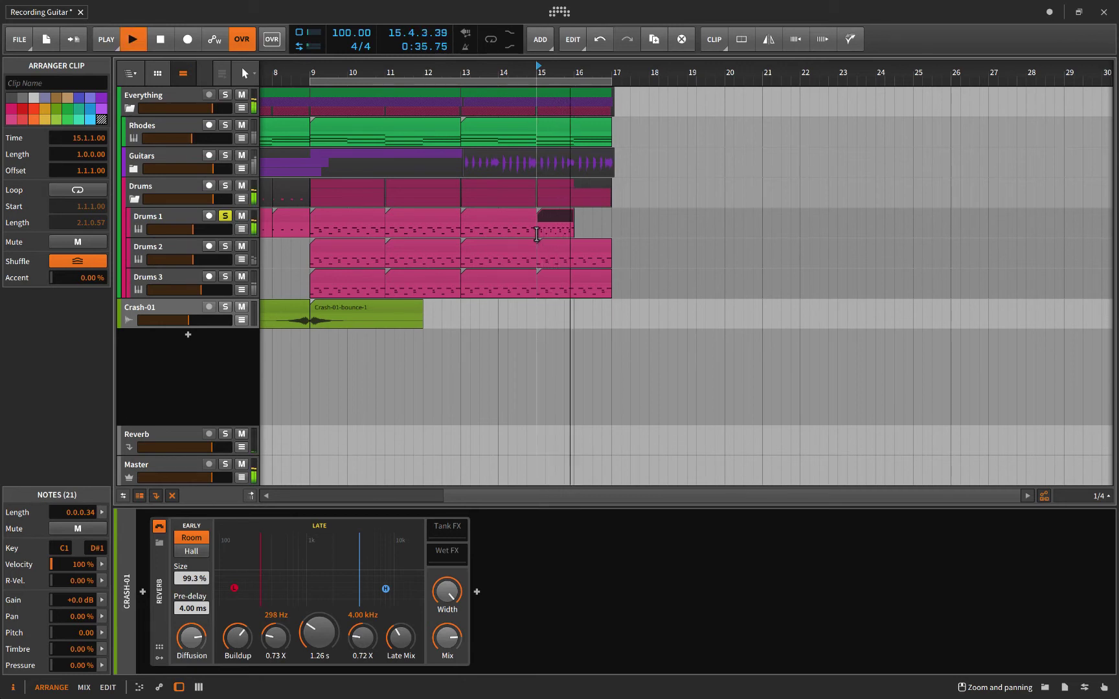
{"action": "key", "text": "space"}
{"action": "key", "text": "ctrl+z"}
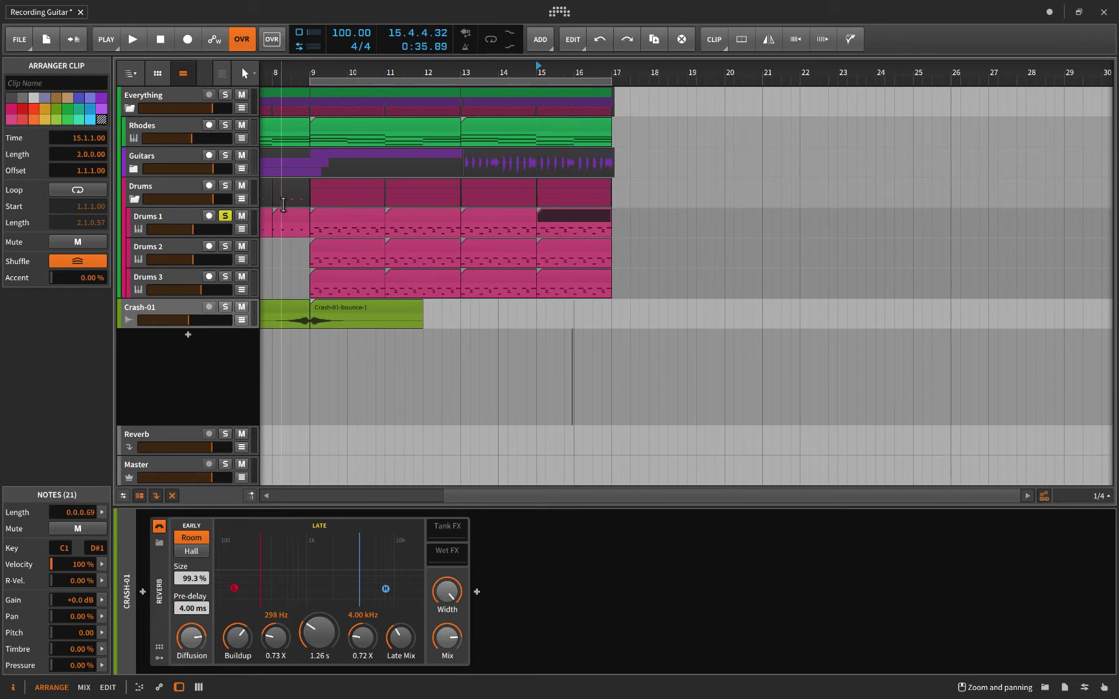
Scale the Drums 1–3 clips at bar 15 to 200% and audition the breakdown
{"action": "left_click", "coordinate": [561, 248]}
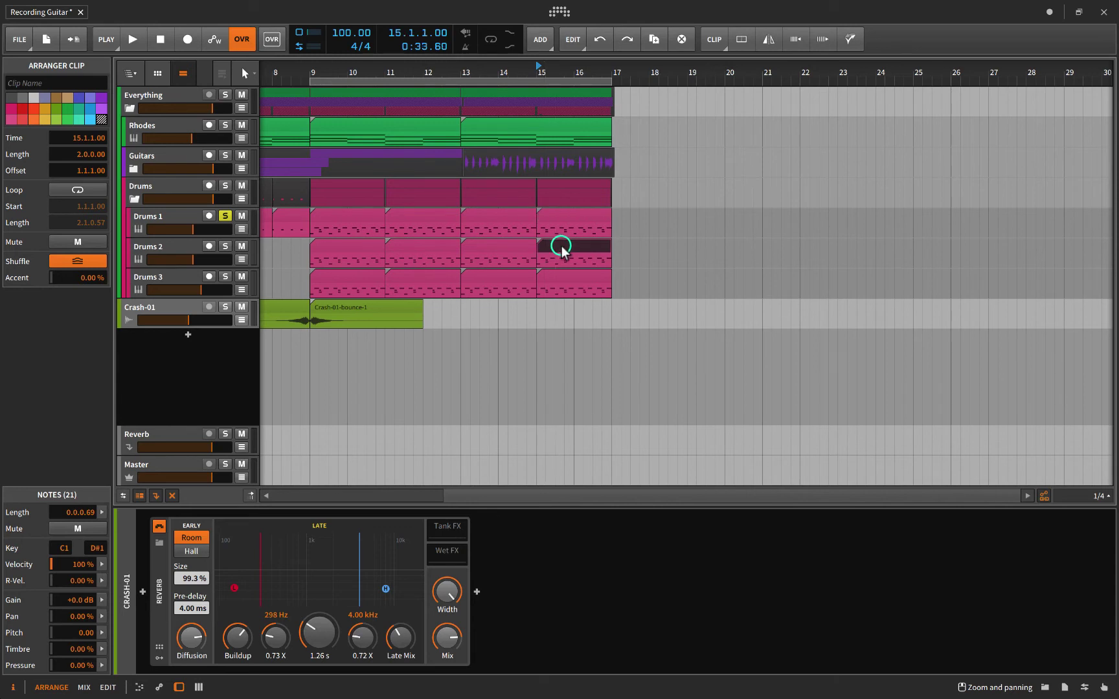
{"action": "left_click", "coordinate": [562, 281], "text": "ctrl"}
{"action": "left_click", "coordinate": [564, 220], "text": "ctrl"}
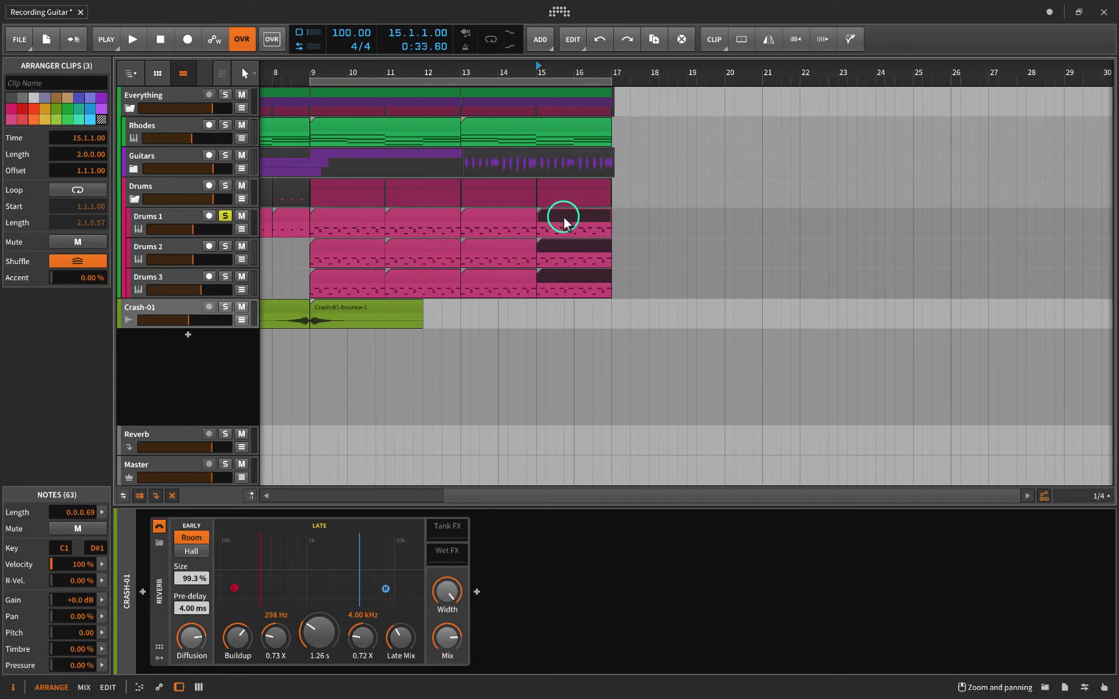
{"action": "left_click", "coordinate": [822, 39]}
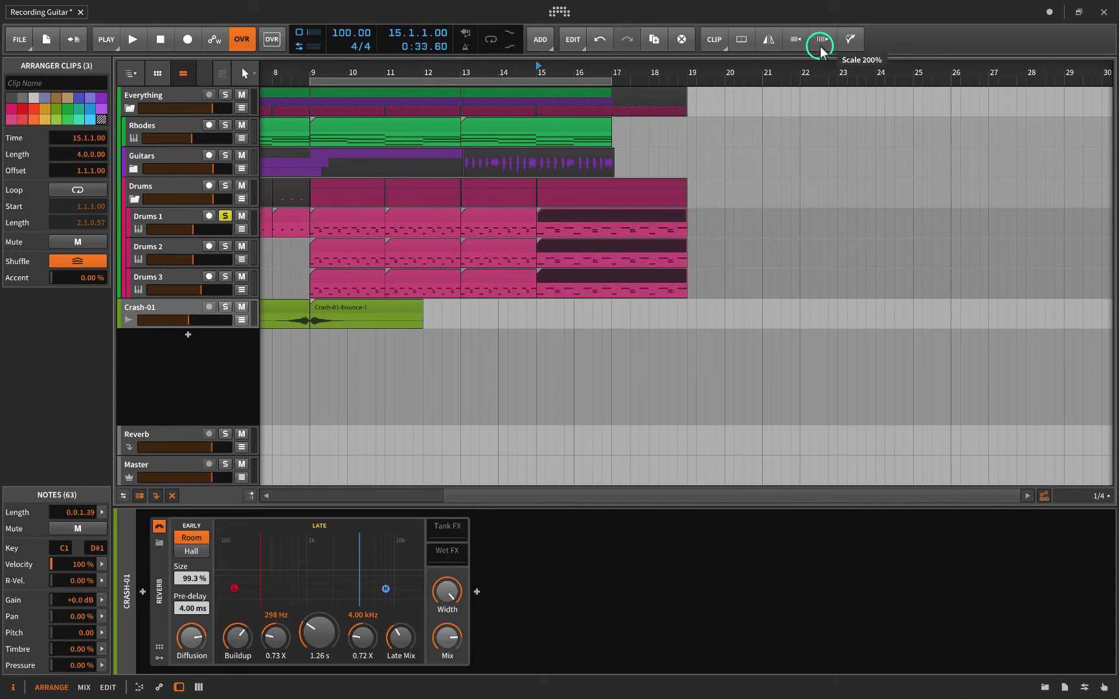
{"action": "left_click", "coordinate": [539, 327]}
{"action": "key", "text": "space"}
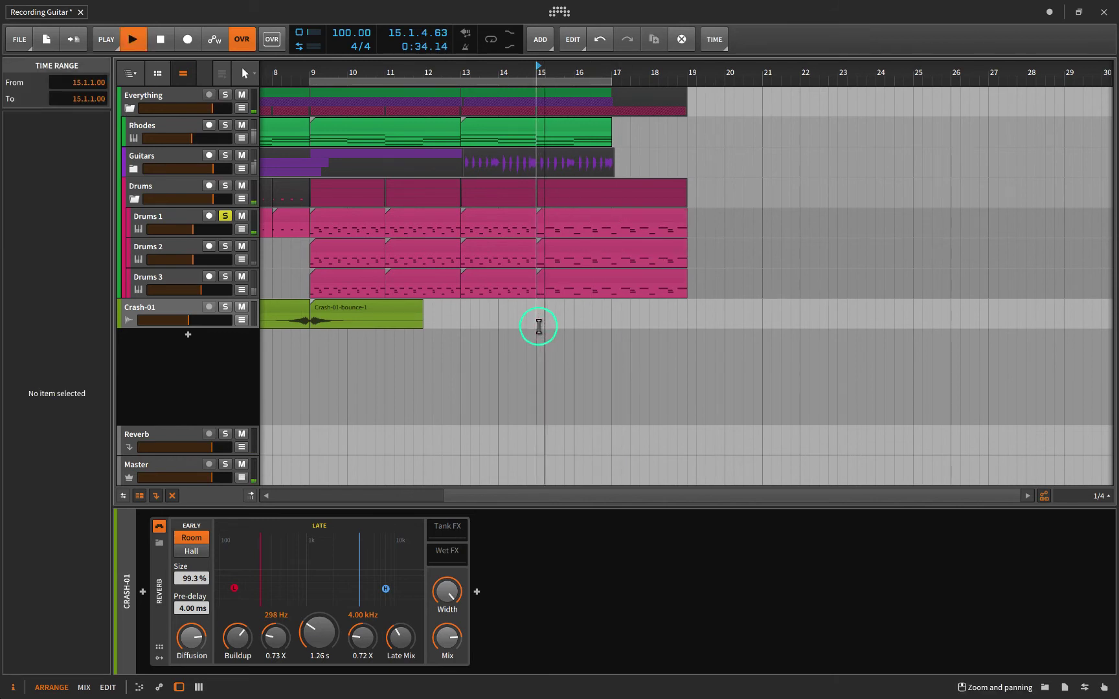
{"action": "key", "text": "space"}
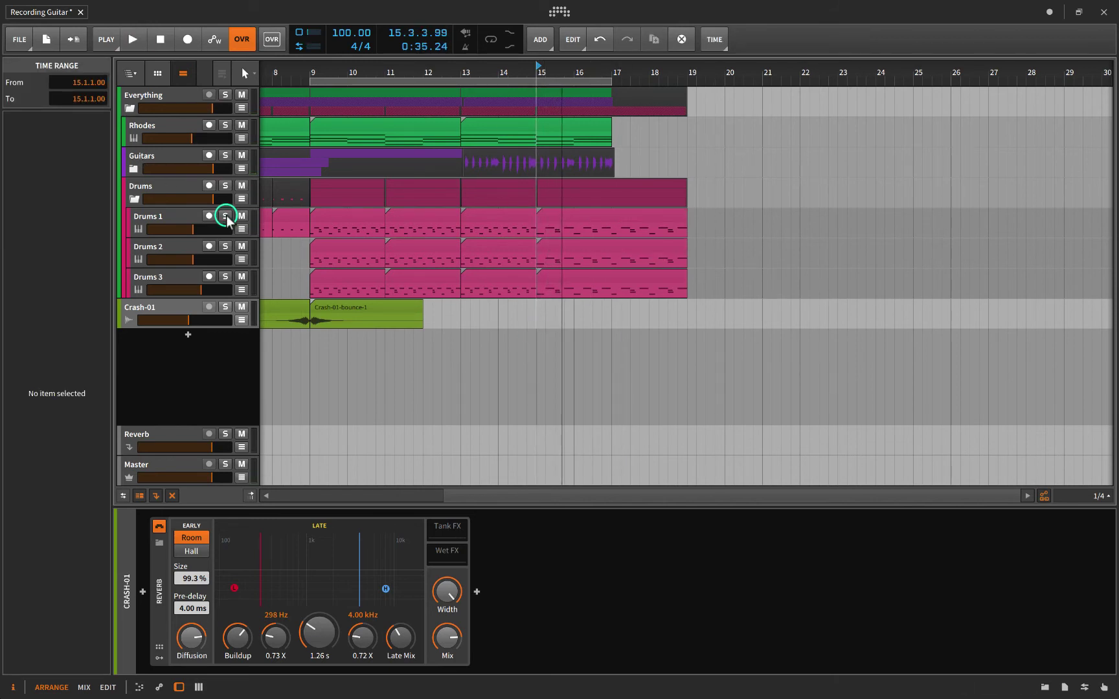
Replay, then remove the drum clips beyond bar 17 so Drums 1–3 end there
{"action": "key", "text": "space"}
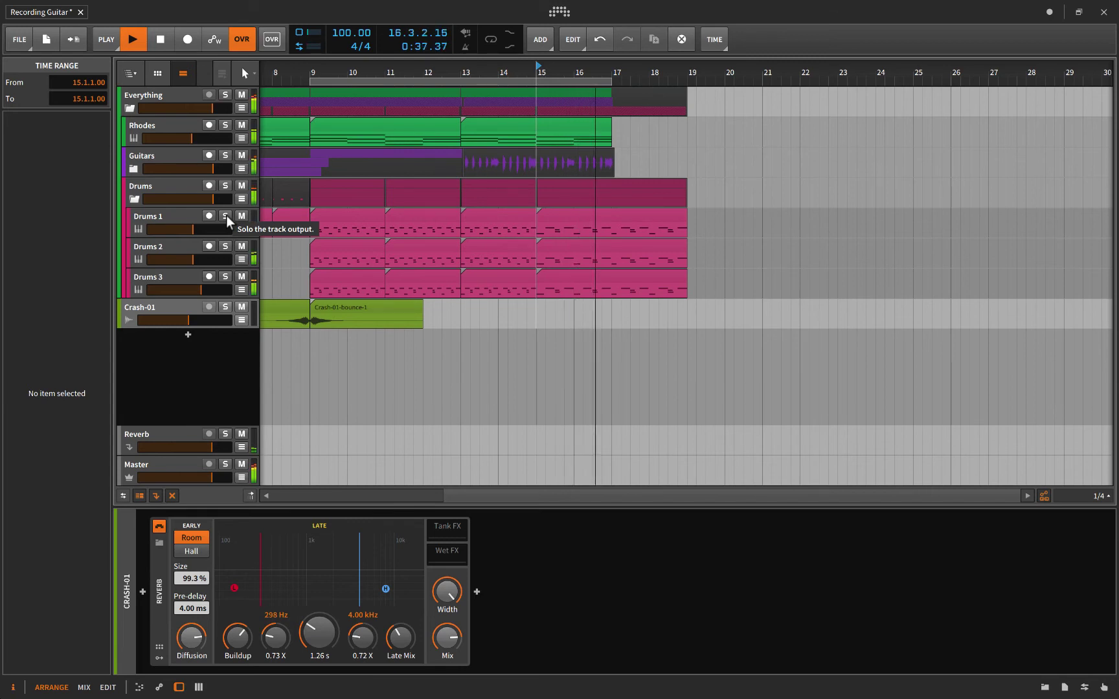
{"action": "key", "text": "space"}
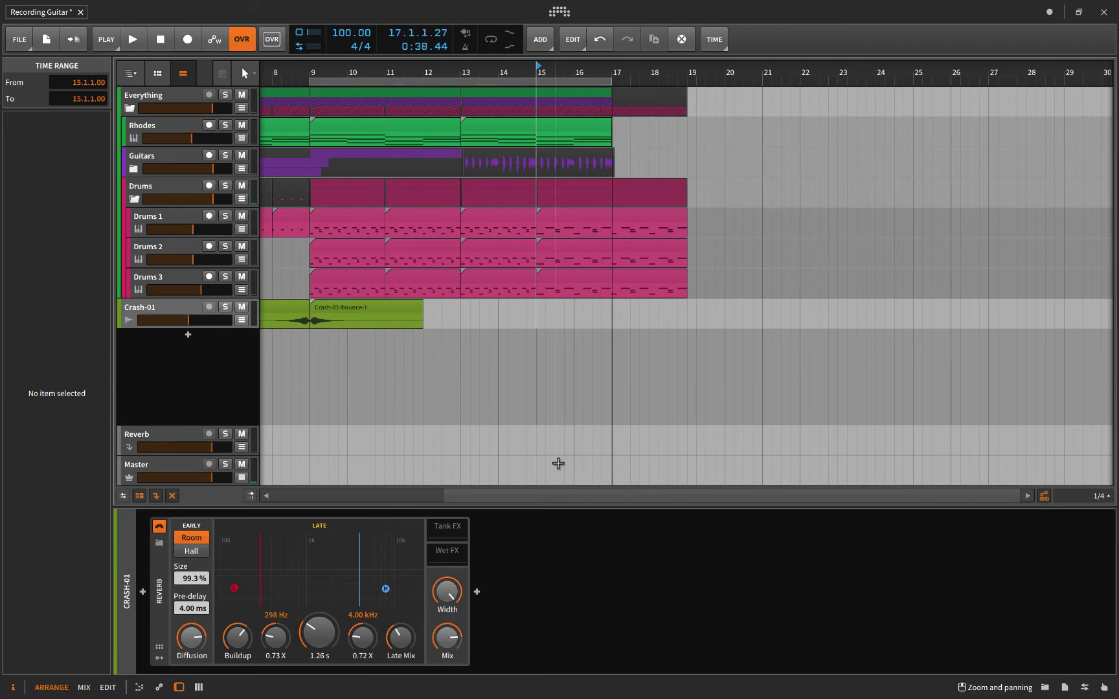
{"action": "key", "text": "Delete"}
{"action": "left_click", "coordinate": [615, 279]}
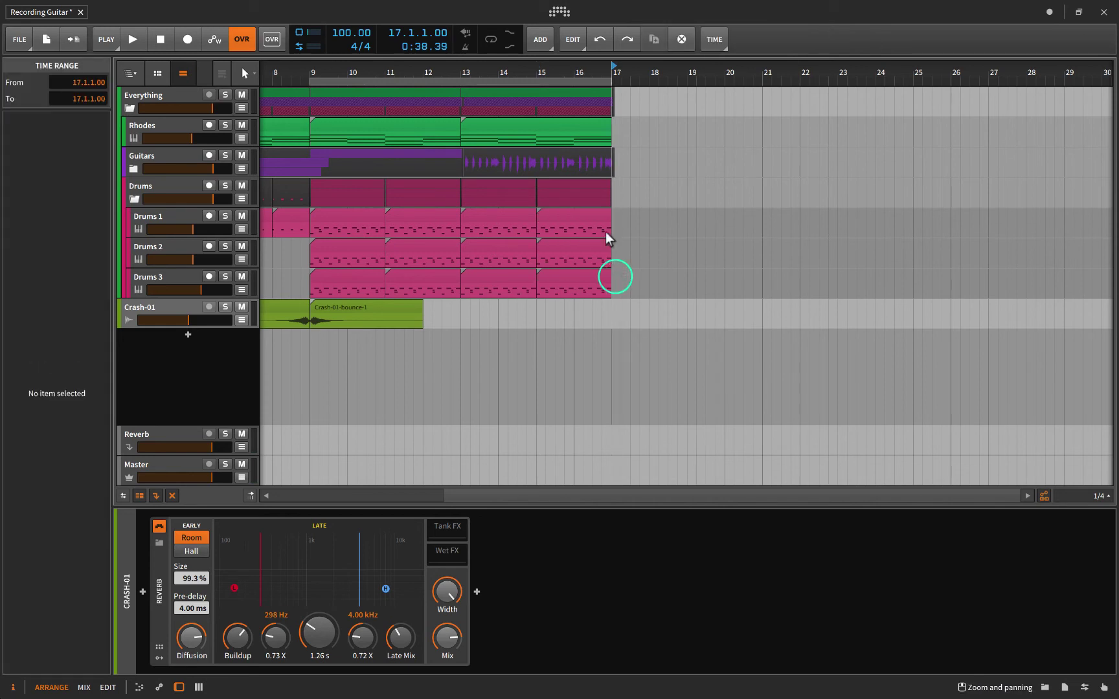
{"action": "left_click", "coordinate": [574, 219]}
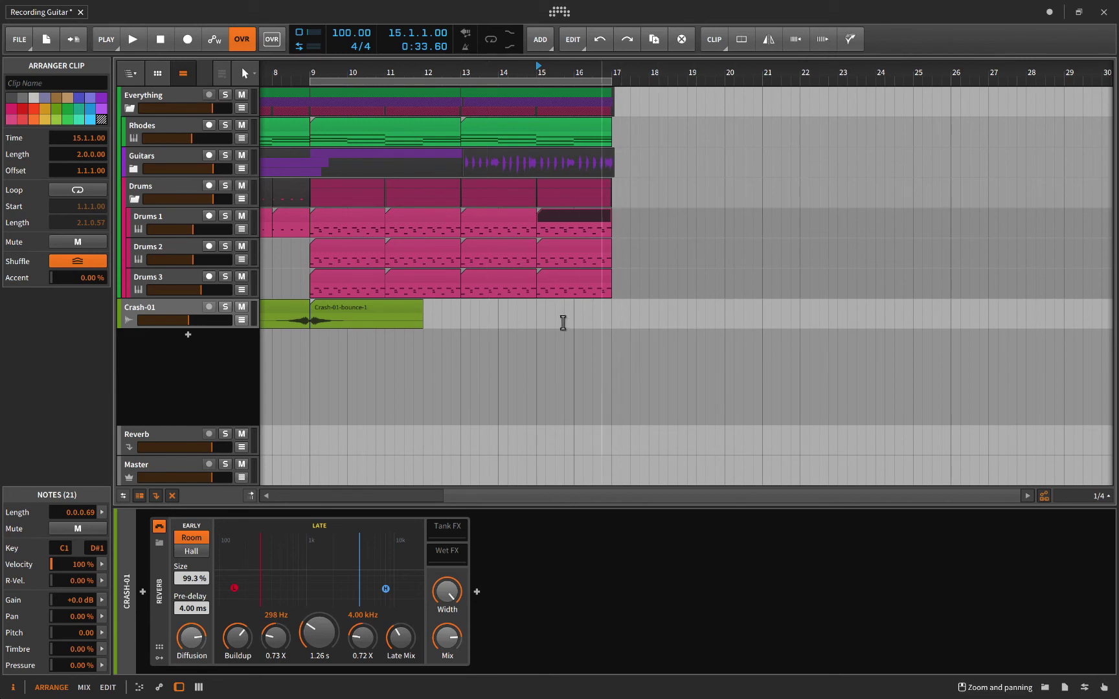
{"action": "mouse_move", "coordinate": [701, 361]}
{"action": "left_mouse_down"}
{"action": "mouse_move", "coordinate": [535, 345]}
{"action": "mouse_move", "coordinate": [540, 315]}
{"action": "left_mouse_up"}
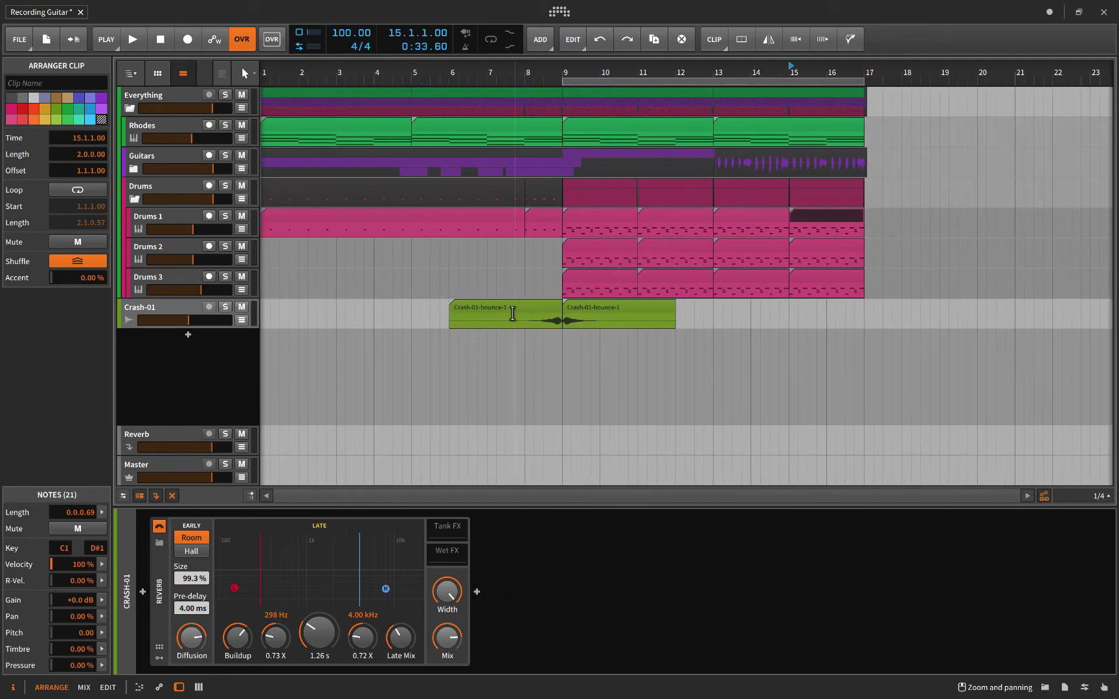